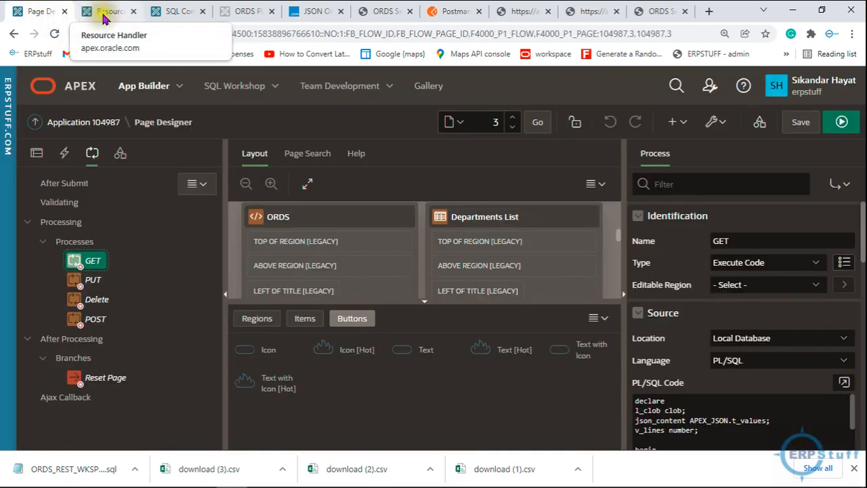
left_click(281, 90)
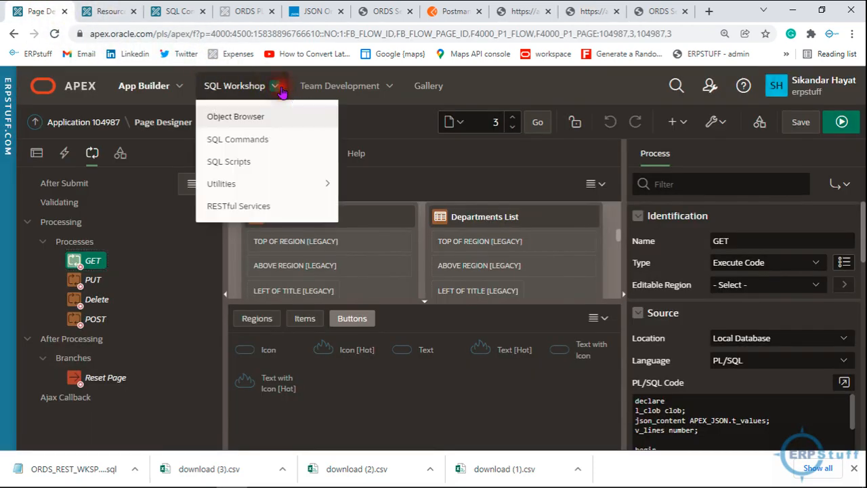
left_click(279, 88)
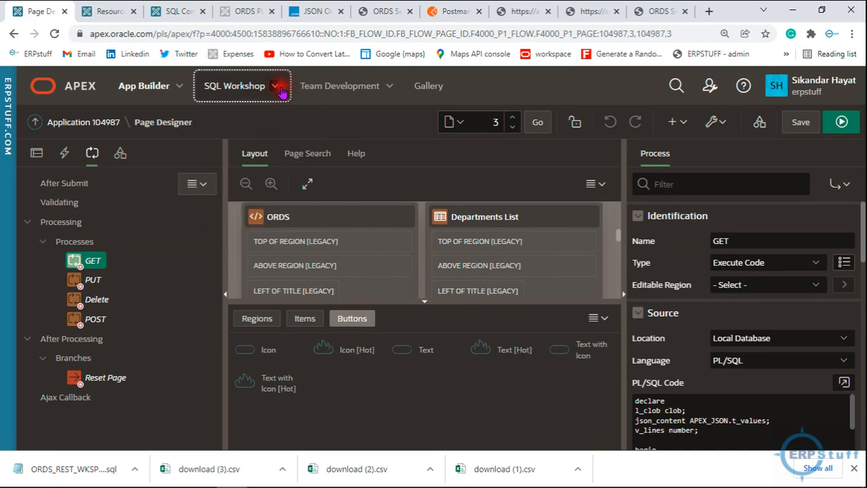
left_click(108, 12)
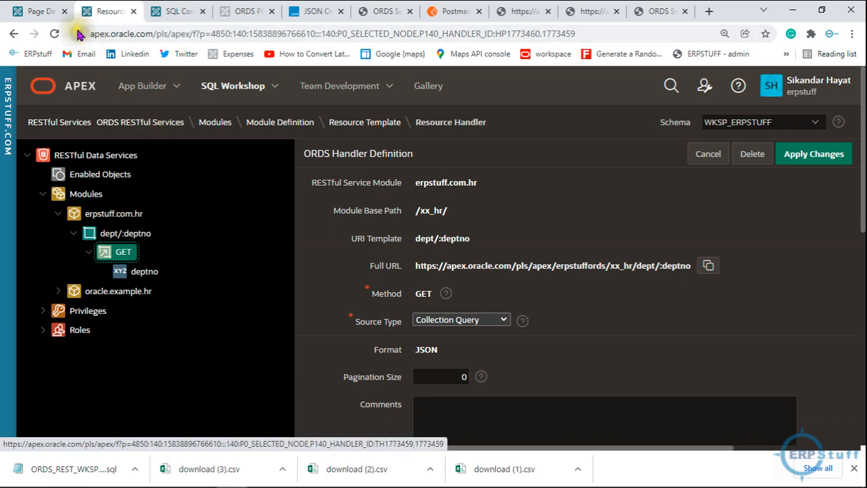
left_click(39, 13)
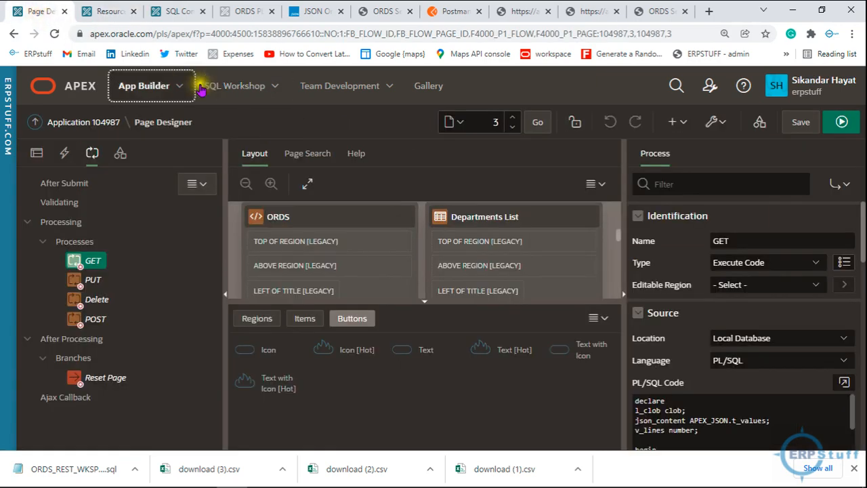
Open SQL Workshop's Object Browser in a separate browser tab and switch to it.
left_click(275, 88)
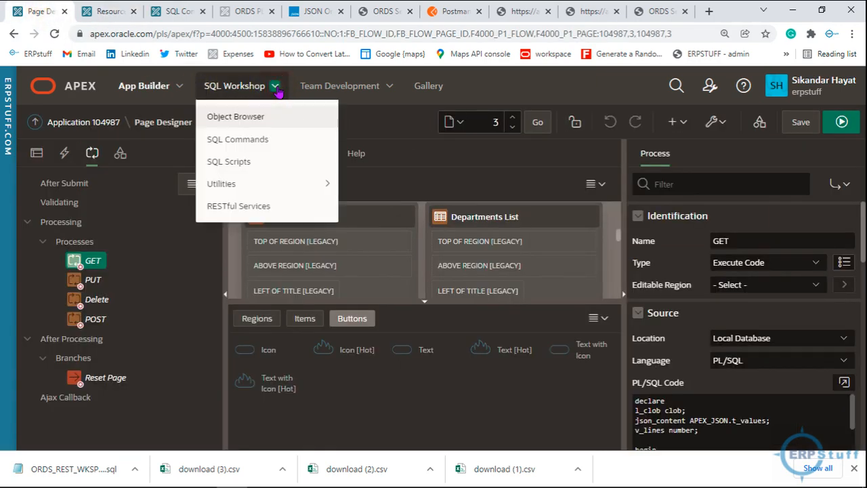
left_click(228, 119)
right_click(228, 119)
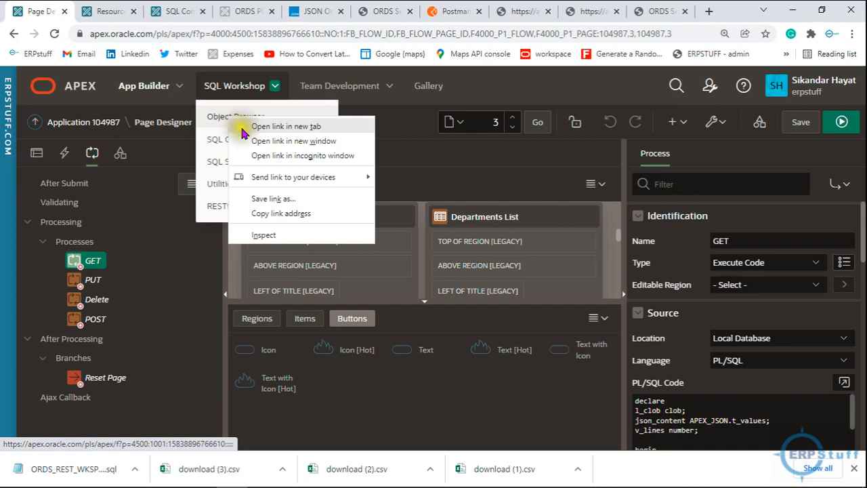
left_click(252, 126)
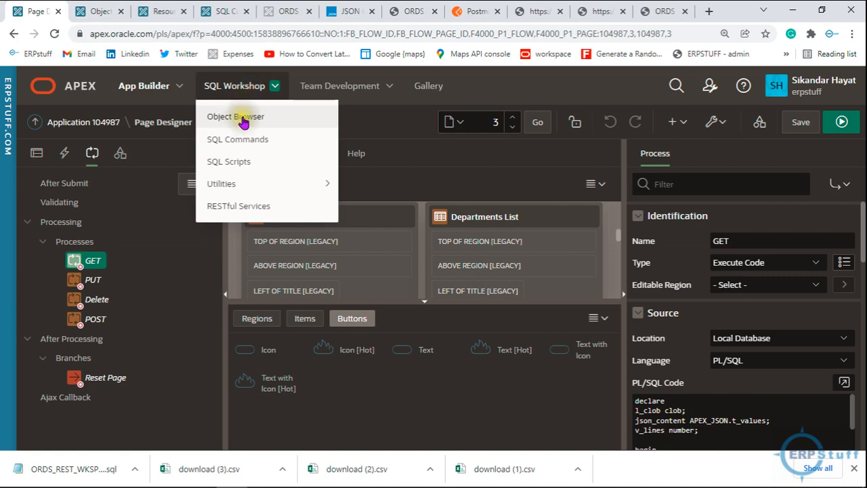
left_click(93, 10)
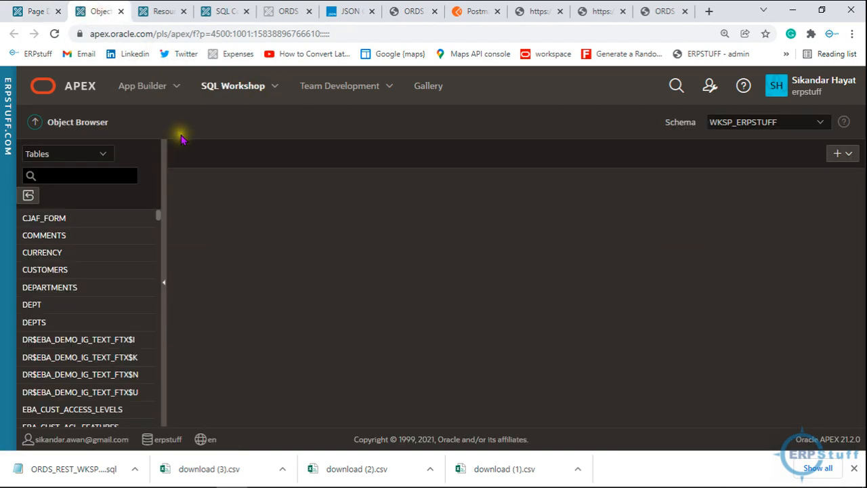
Filter the table list by "emp" and open the EMP table.
left_click(105, 154)
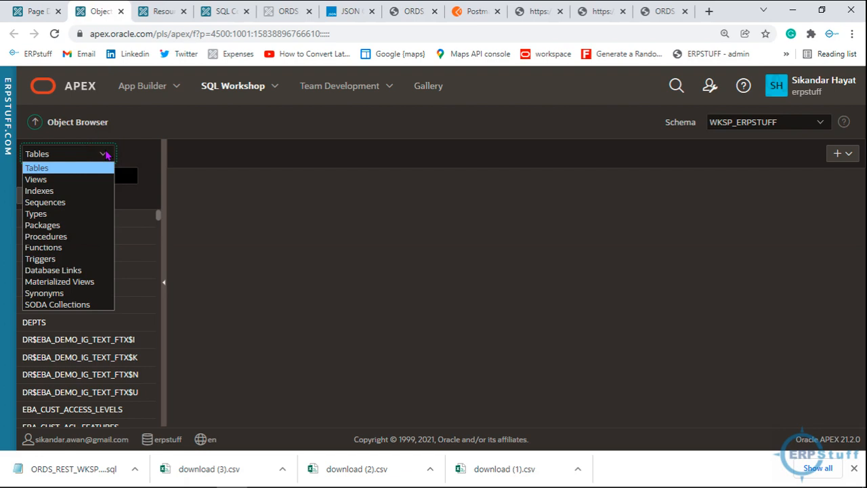
left_click(105, 155)
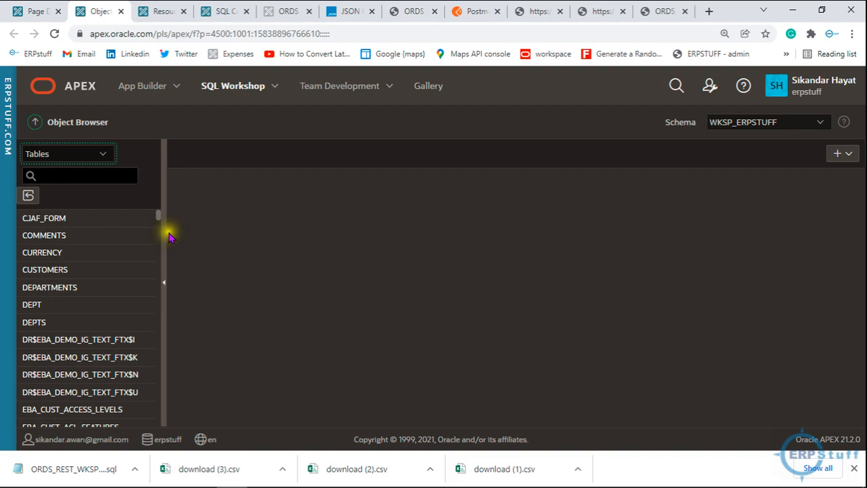
left_click_drag(161, 211, 161, 232)
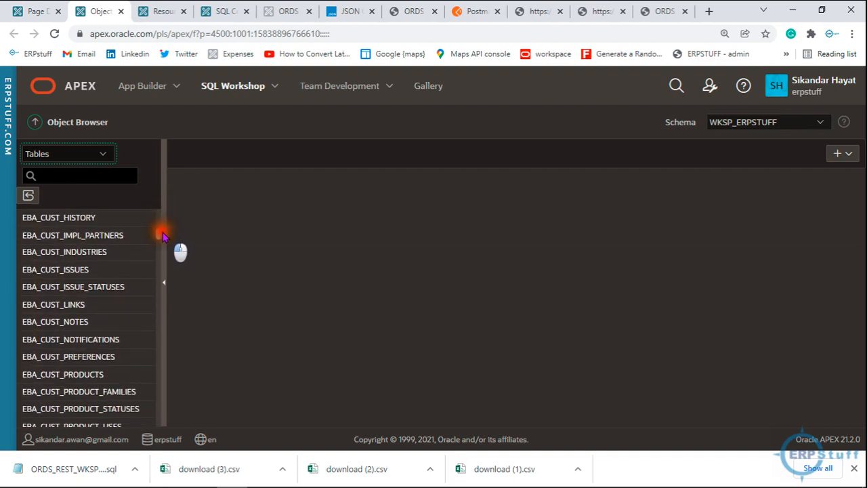
left_click(92, 175)
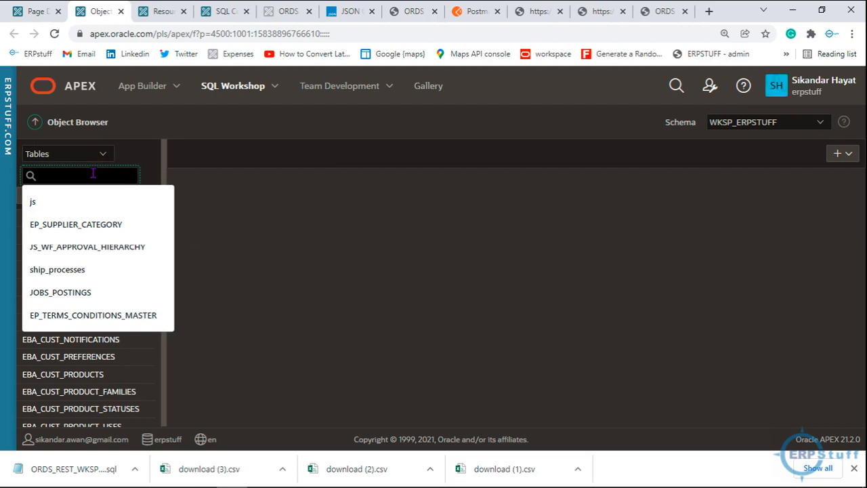
type("emp")
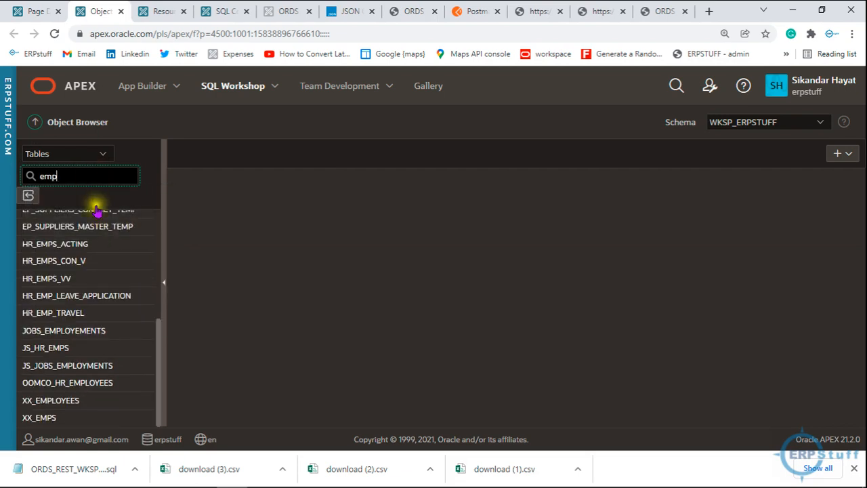
left_click_drag(161, 335, 160, 196)
left_click(49, 290)
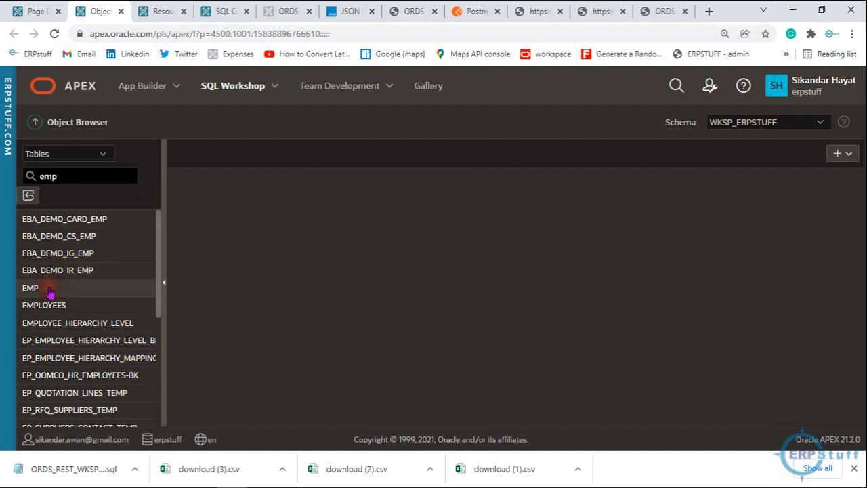
left_click(50, 289)
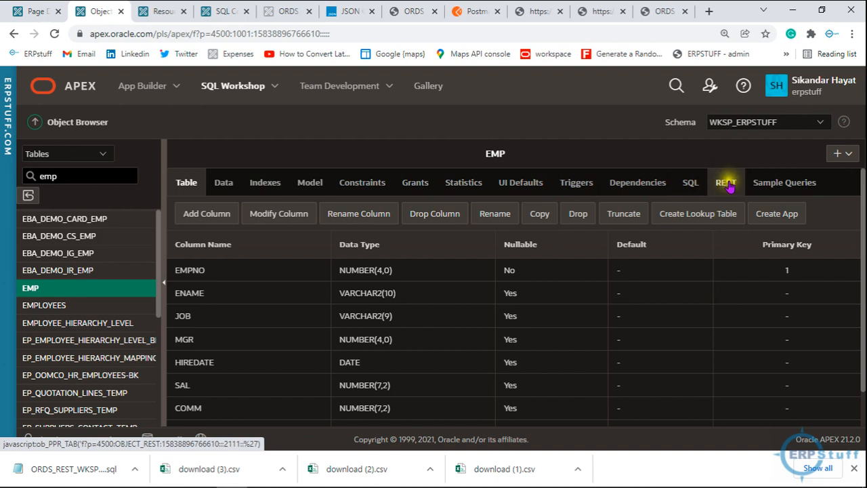
REST-enable the EMP table with the alias emp and no authorization required, and apply the settings.
left_click(728, 184)
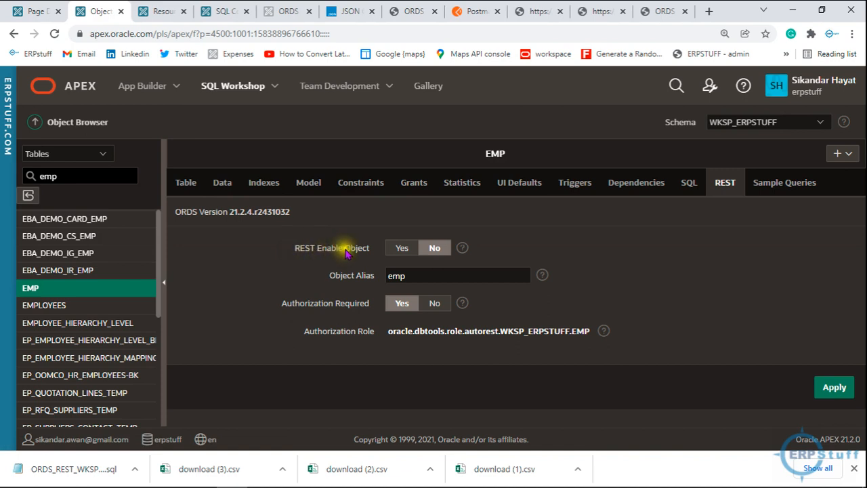
left_click(401, 249)
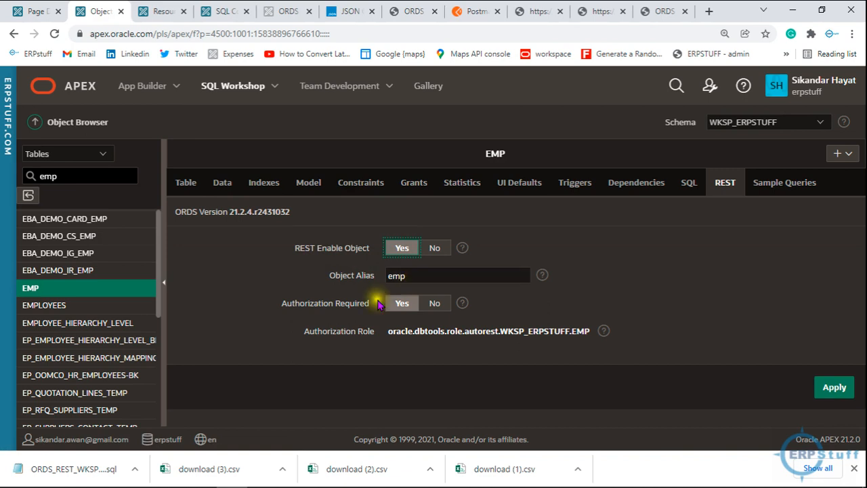
left_click(434, 304)
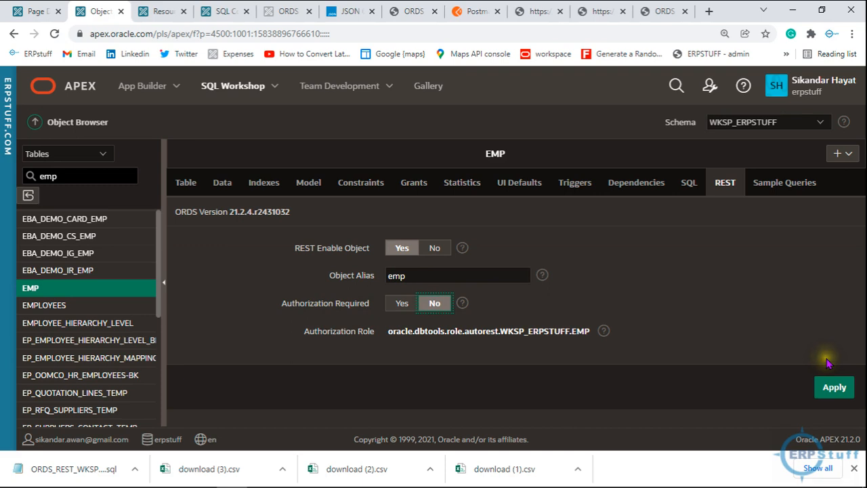
left_click(831, 392)
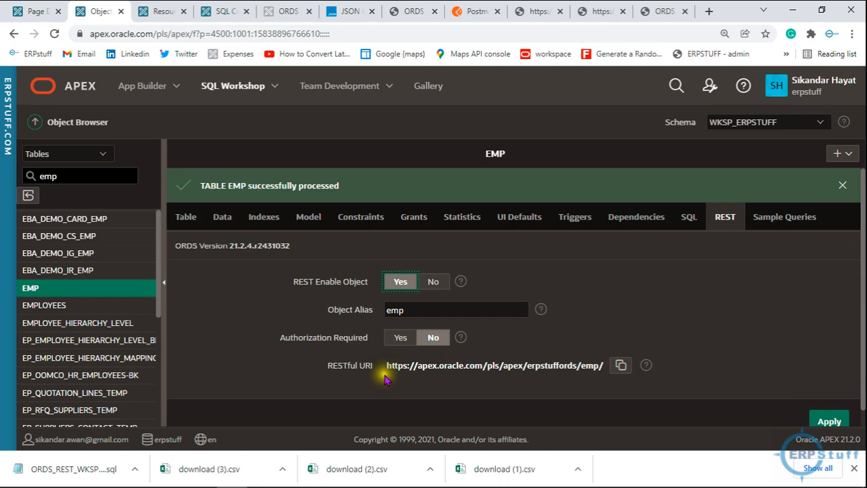
Copy the EMP table's RESTful URI into the request URL of RESTClient in Firefox and send it as a GET request.
left_click(621, 366)
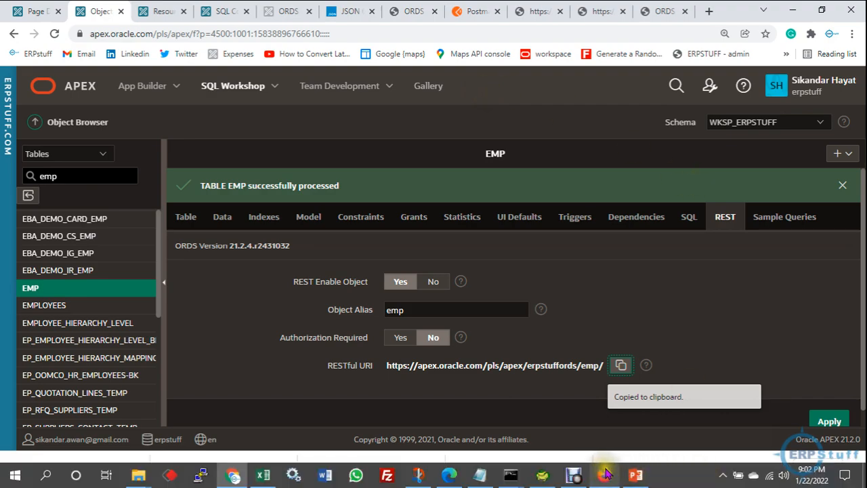
left_click(605, 474)
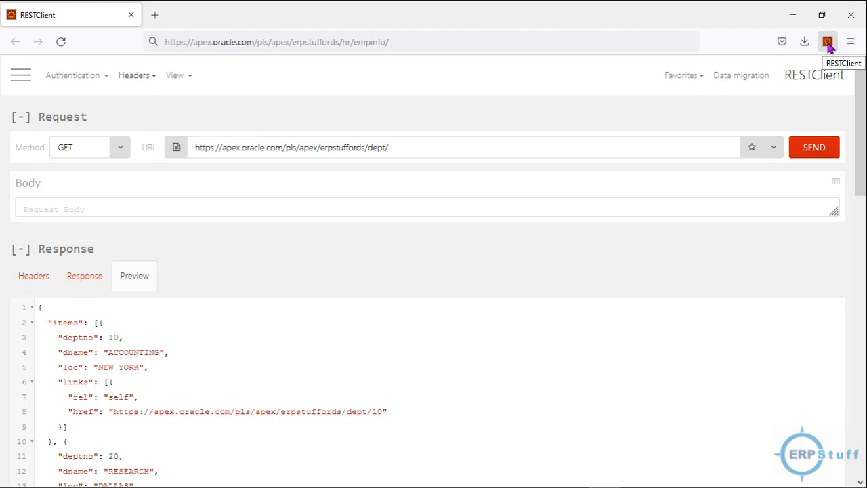
left_click(440, 155)
left_click(169, 129)
left_click_drag(169, 128, 474, 159)
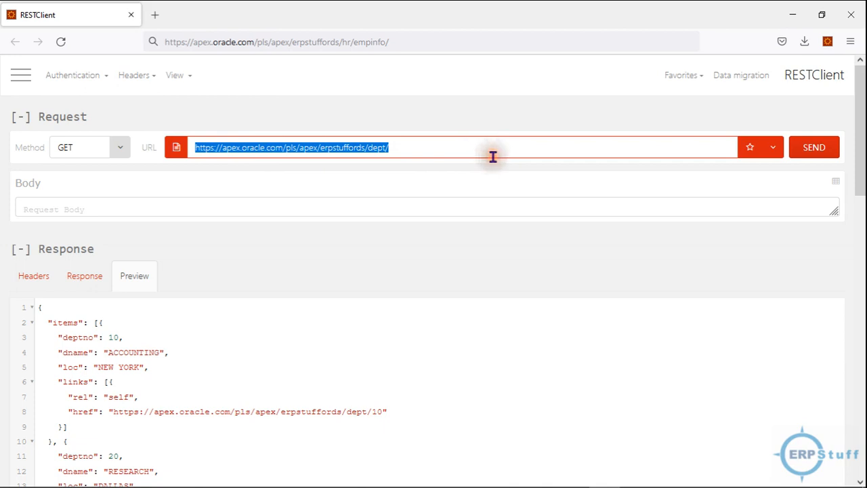
key("ctrl+v")
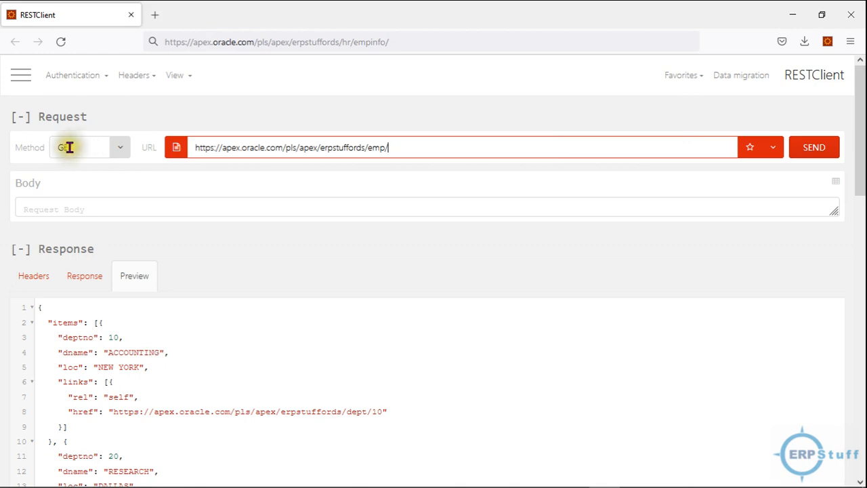
left_click(815, 150)
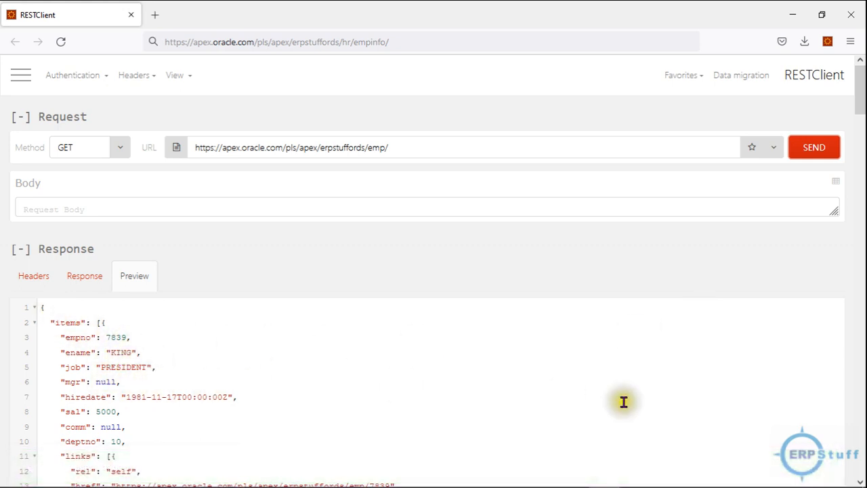
Copy the empno 7782 from the response, append it to the emp request URL, and send the GET request for that single record.
left_click_drag(862, 99, 861, 151)
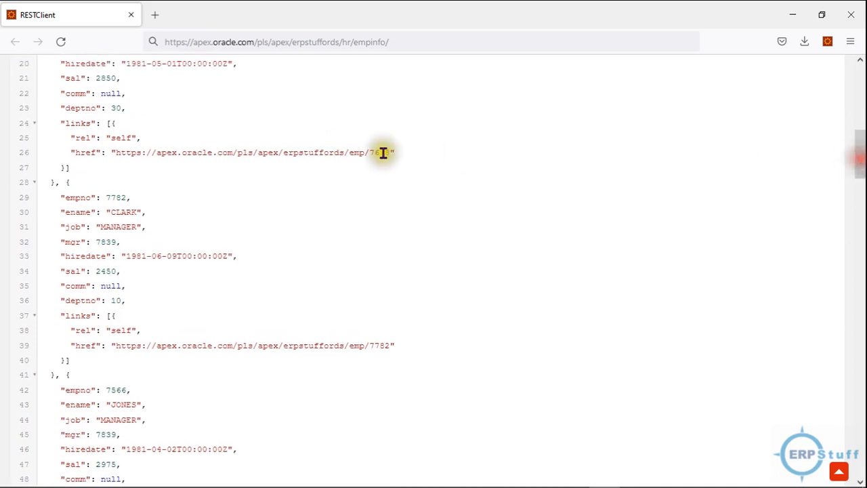
double_click(120, 197)
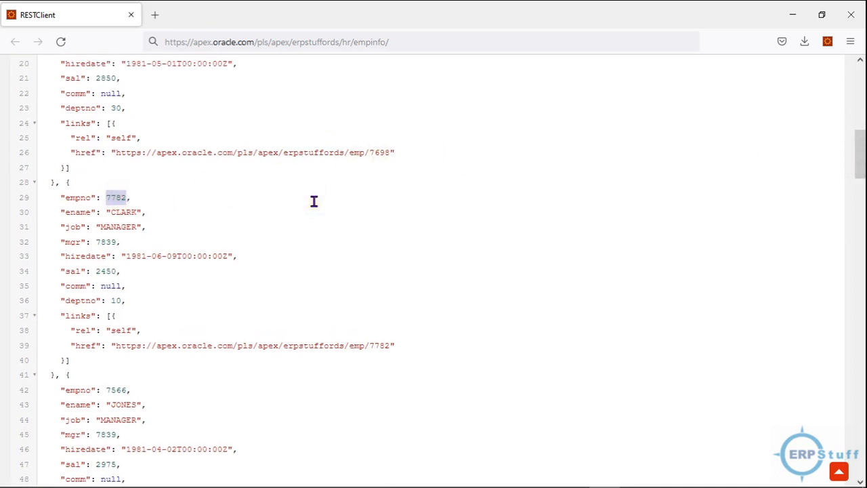
left_click_drag(860, 170, 861, 87)
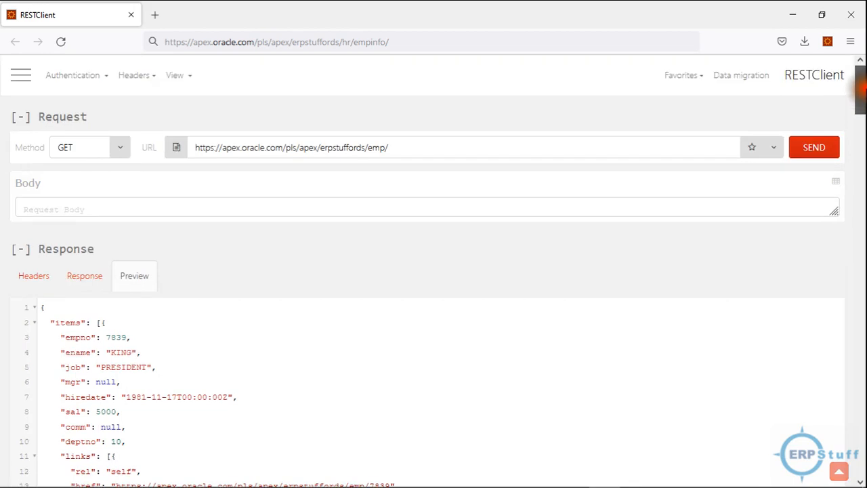
left_click(443, 148)
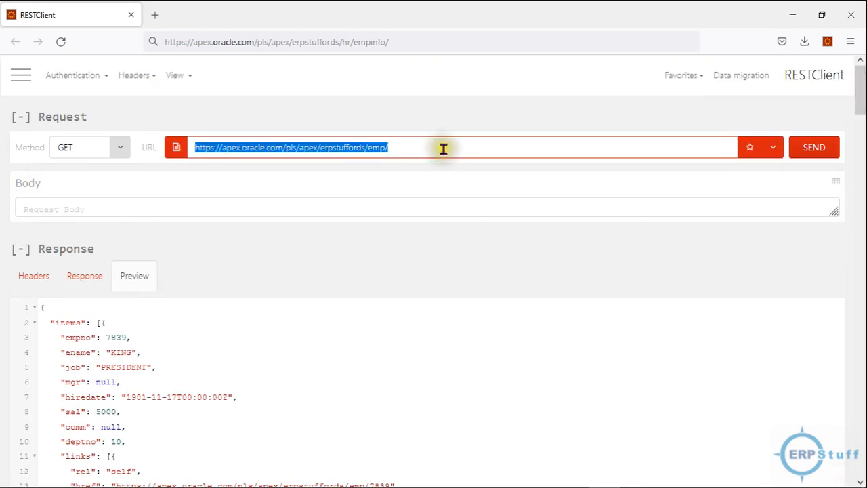
left_click(443, 148)
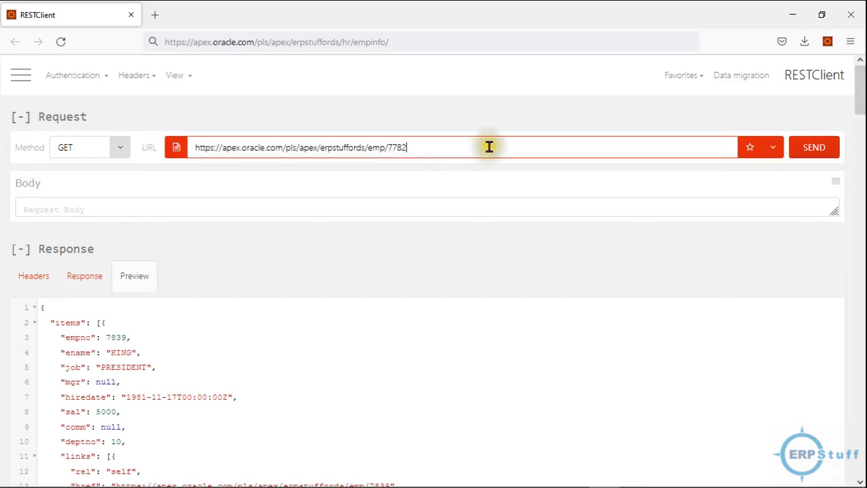
left_click(808, 153)
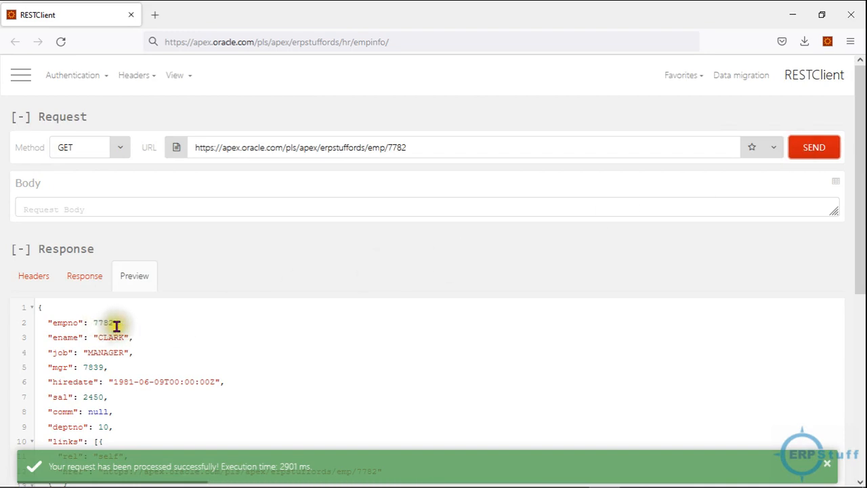
Examine the single-record response, its headers for status code and content type, and the generated curl command.
mouse_move(863, 193)
left_mouse_down()
mouse_move(859, 366)
mouse_move(861, 189)
left_mouse_up()
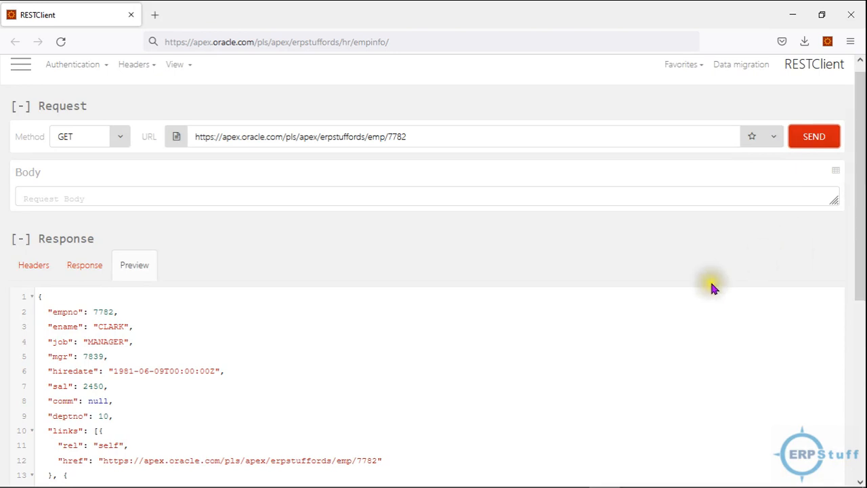
left_click(36, 268)
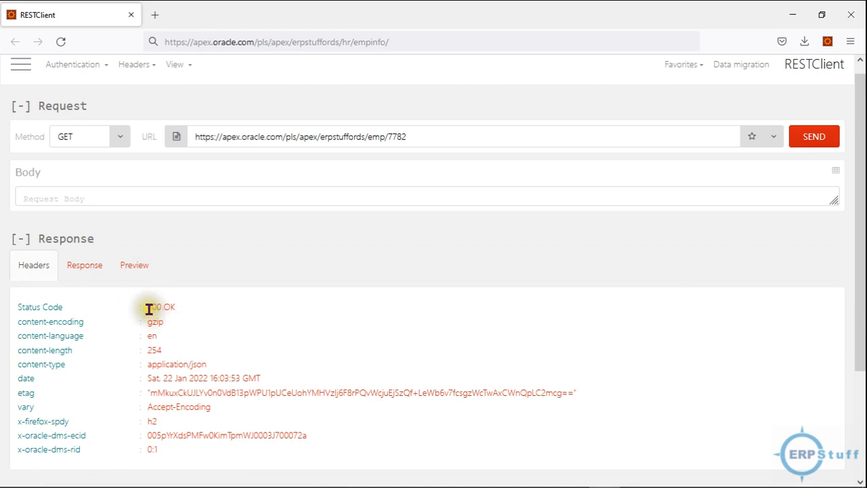
left_click_drag(147, 307, 184, 311)
left_click_drag(148, 363, 214, 365)
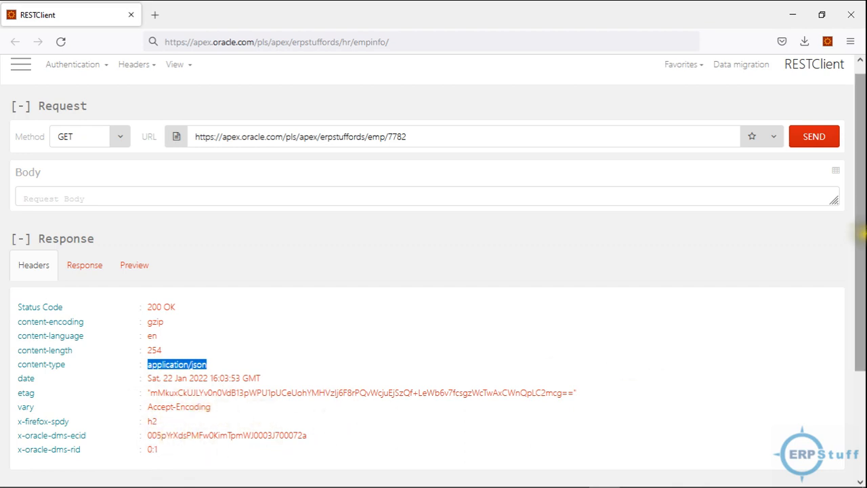
left_click_drag(858, 187, 860, 323)
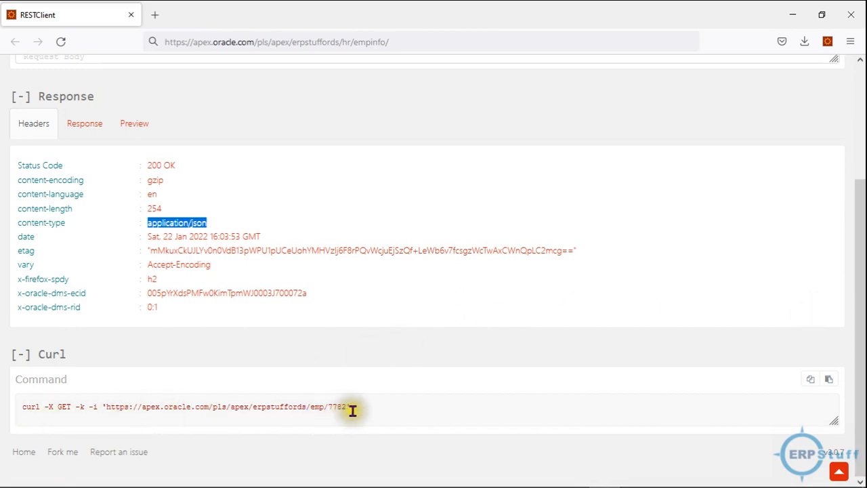
left_click_drag(855, 296, 854, 178)
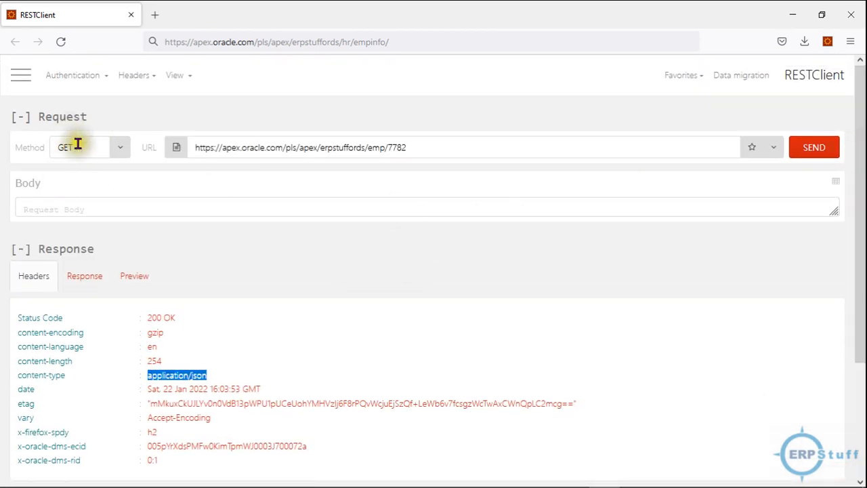
left_click(121, 148)
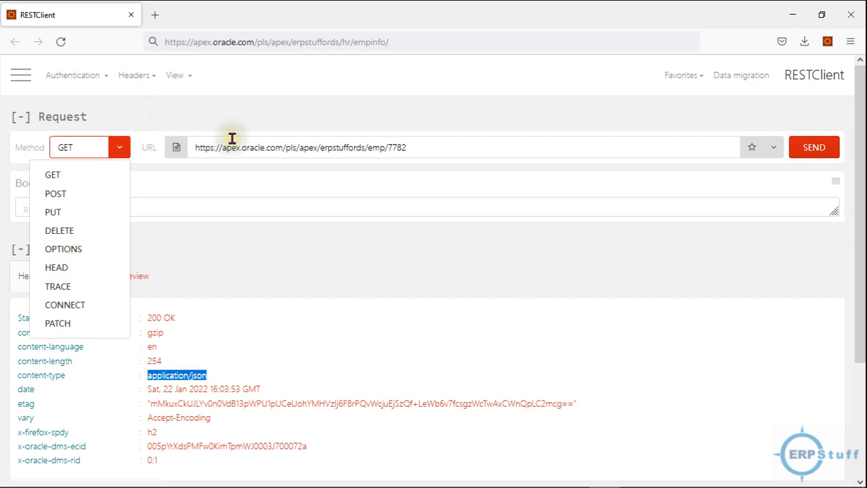
left_click(380, 239)
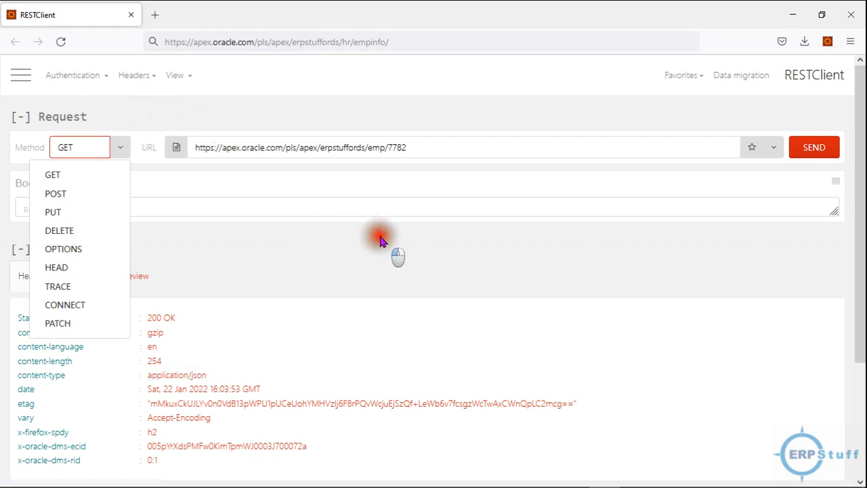
Leave RESTClient and switch to the Postman page in Chrome.
left_click(794, 14)
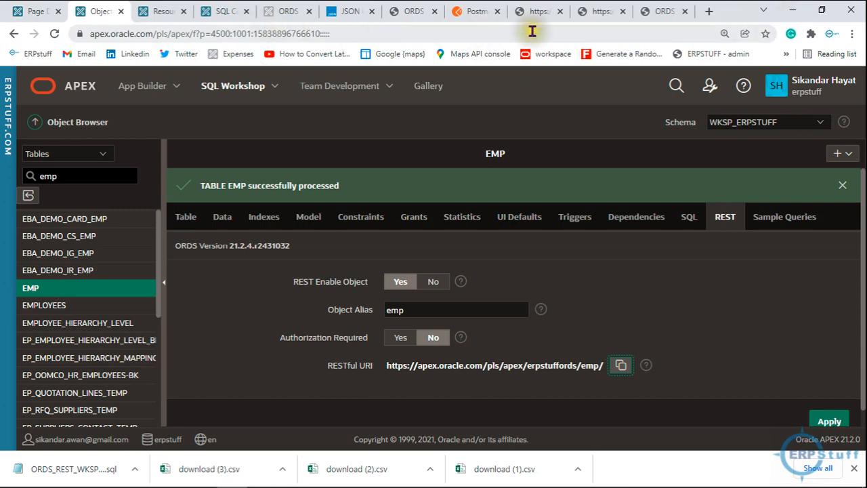
left_click(482, 13)
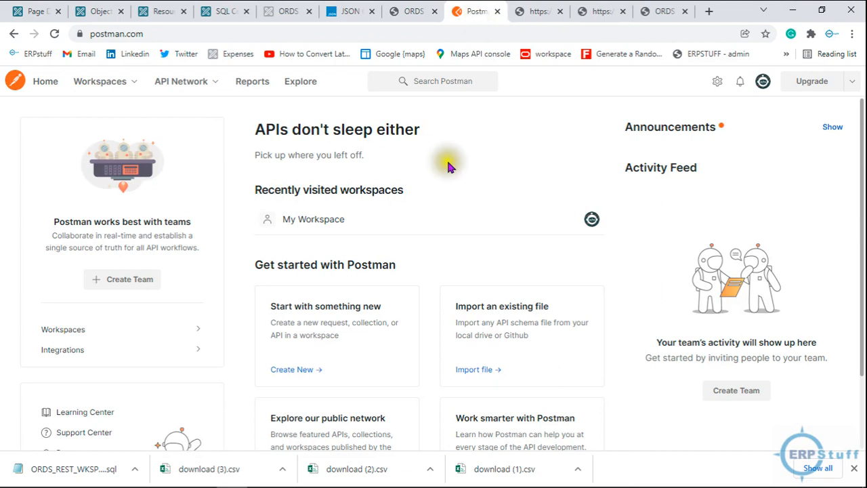
left_click(306, 370)
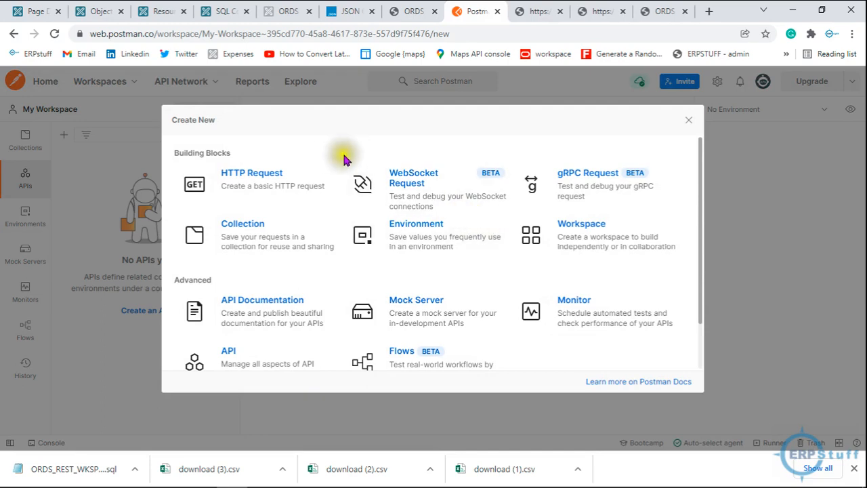
left_click(687, 120)
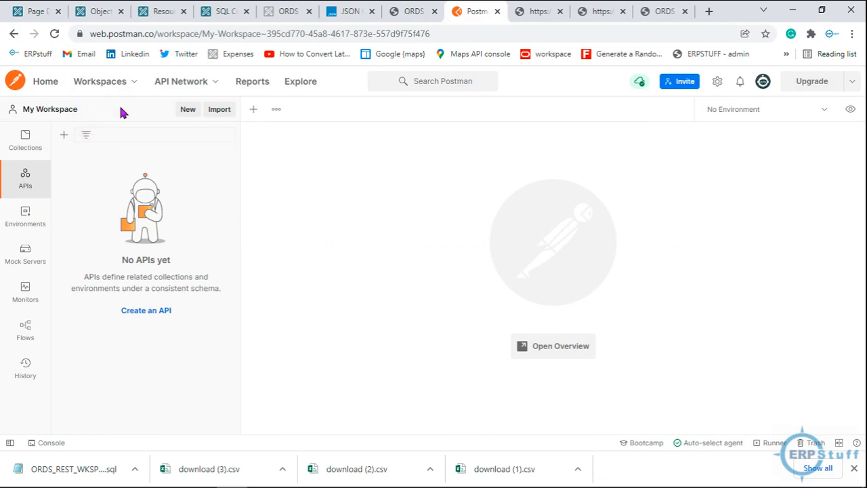
left_click(98, 90)
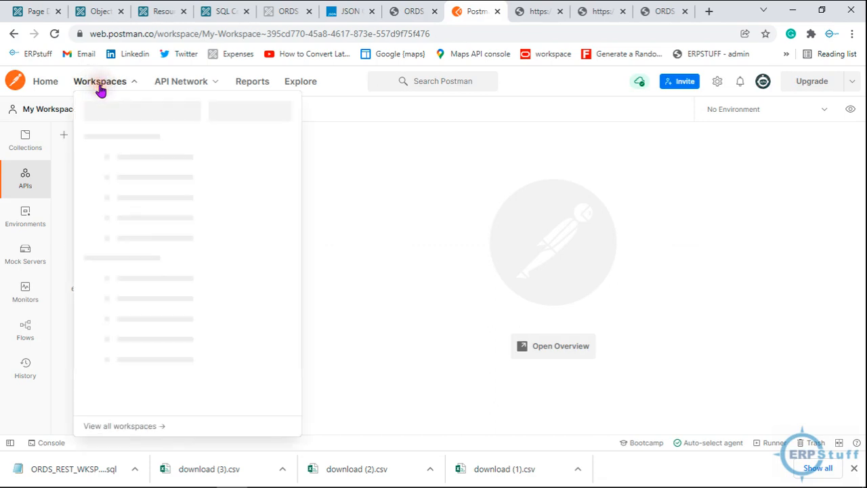
left_click(144, 157)
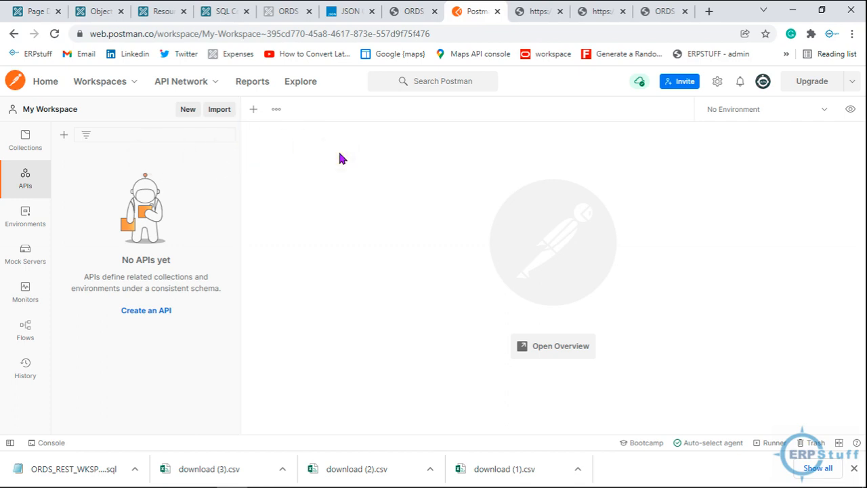
left_click(45, 84)
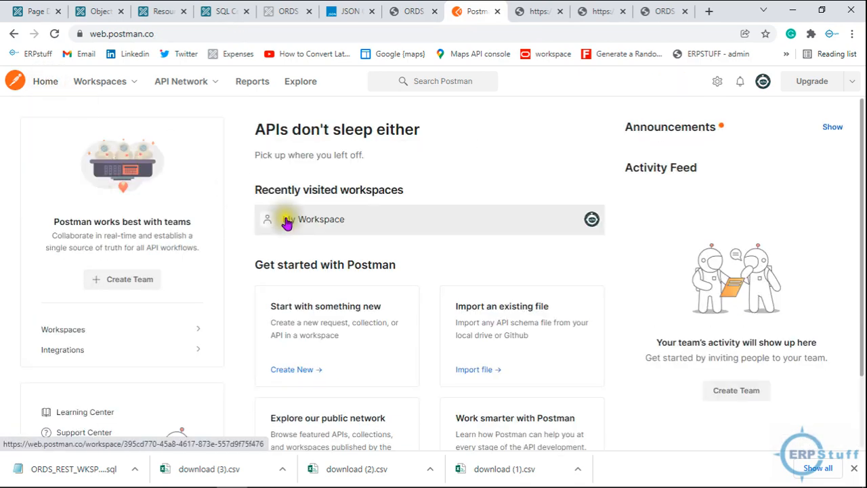
Open My Workspace in Postman and create a new untitled HTTP request.
left_click(327, 222)
left_click(329, 223)
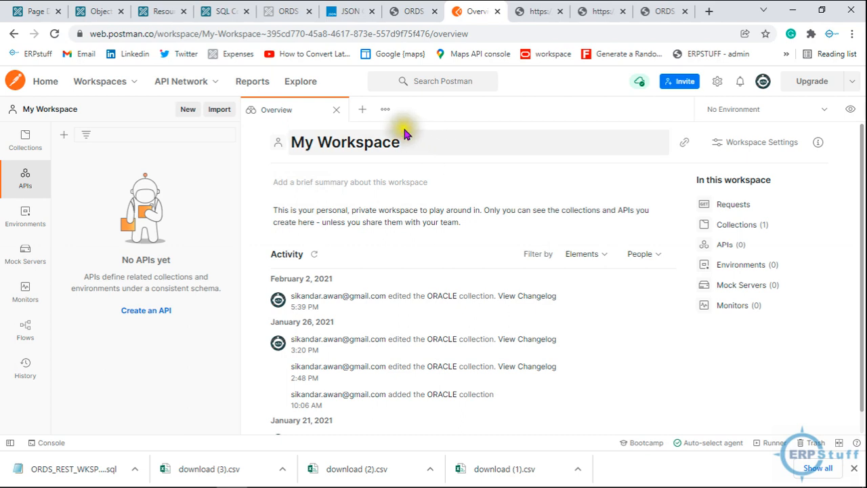
left_click(363, 110)
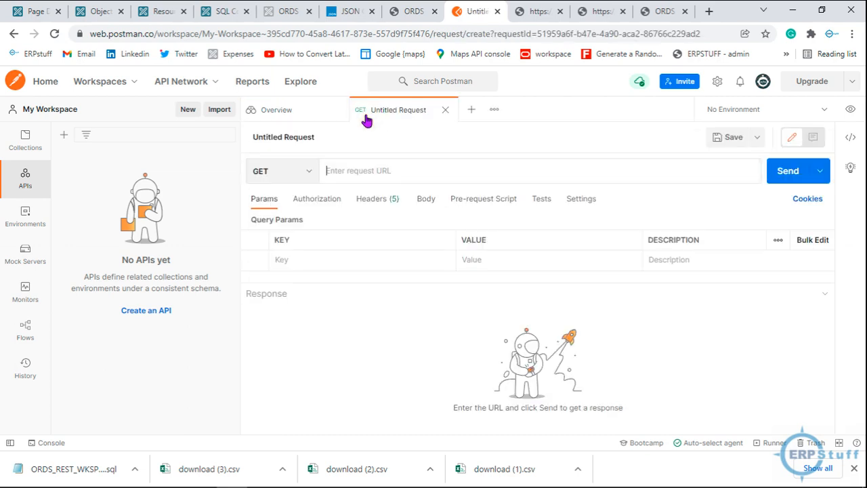
Copy the EMP table's RESTful URI from APEX into the Postman request URL, send it as a GET request, and review the response.
left_click(369, 170)
type("7782")
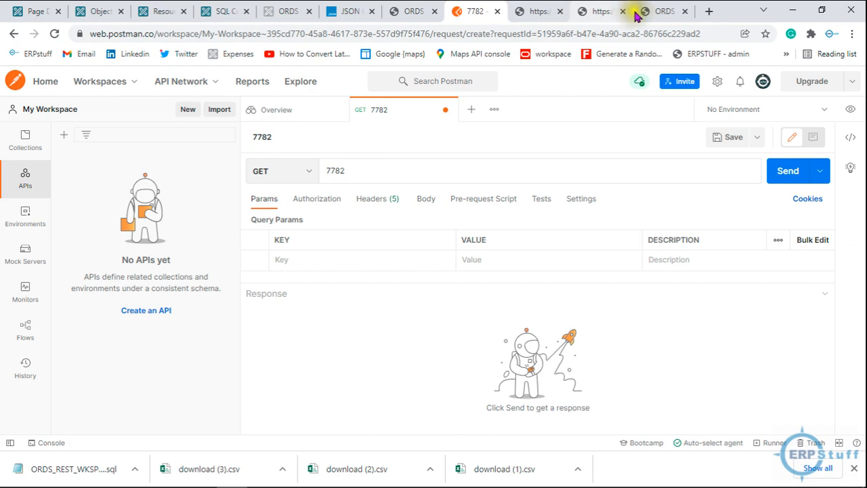
left_click(94, 19)
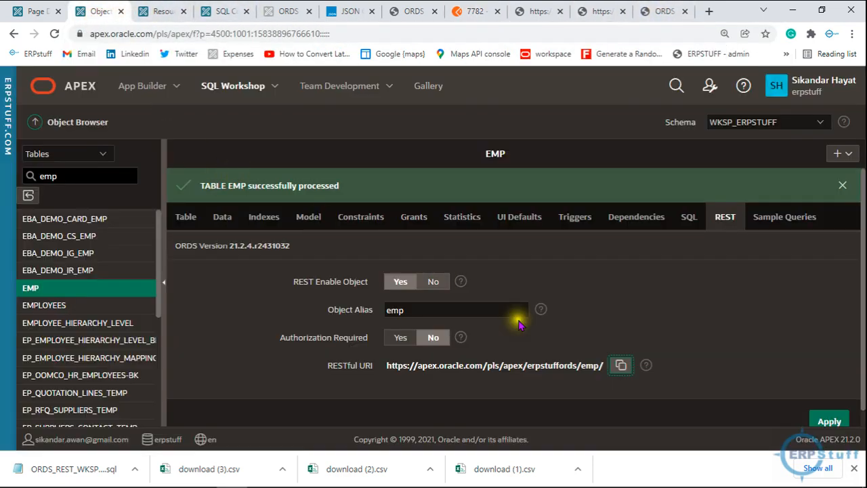
left_click(621, 365)
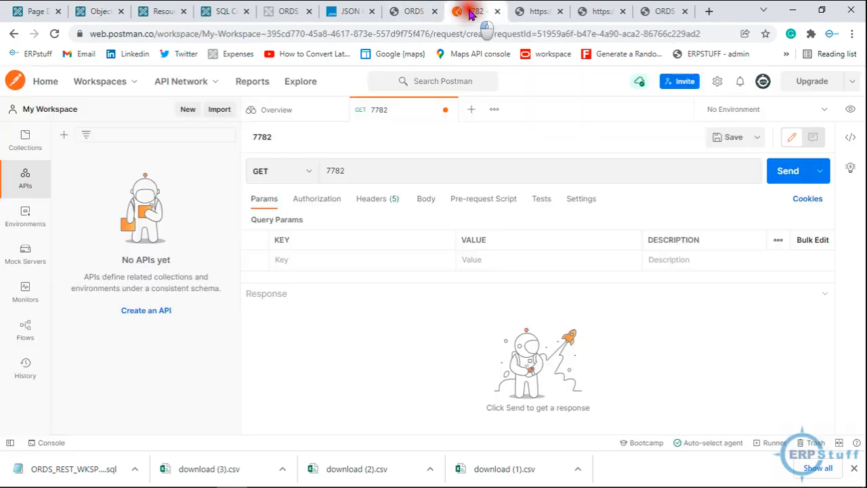
left_click(472, 12)
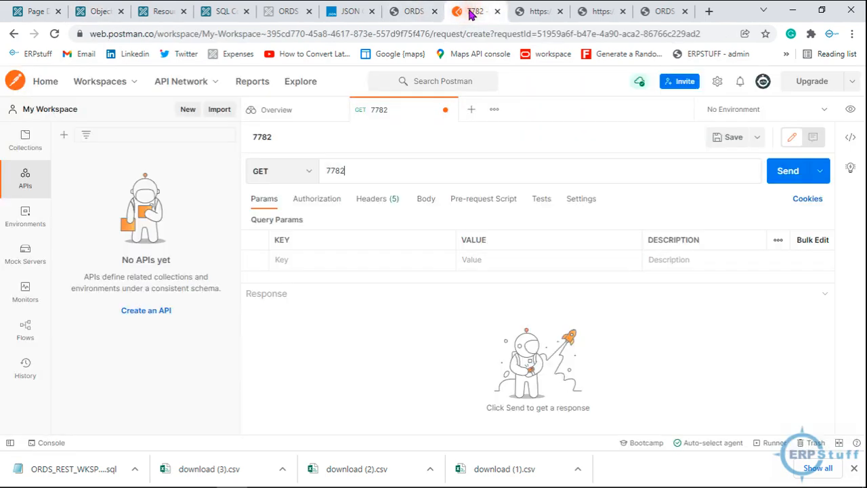
left_click_drag(361, 170, 261, 170)
key("ctrl+v")
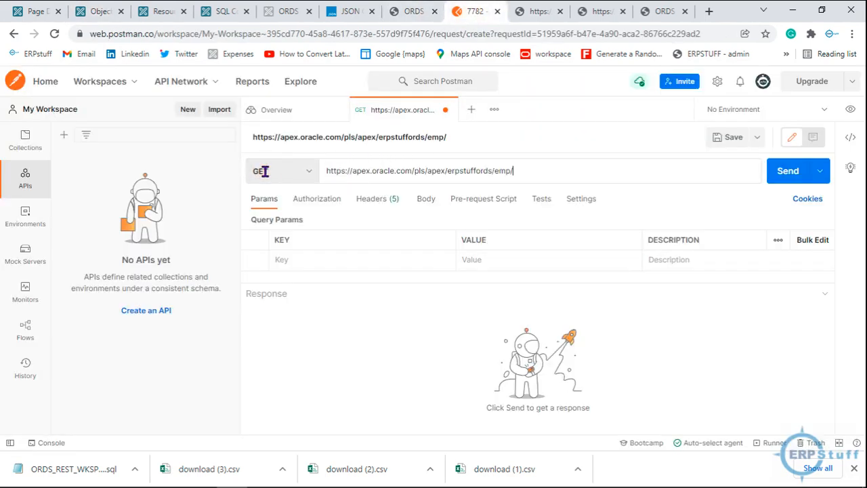
left_click(788, 171)
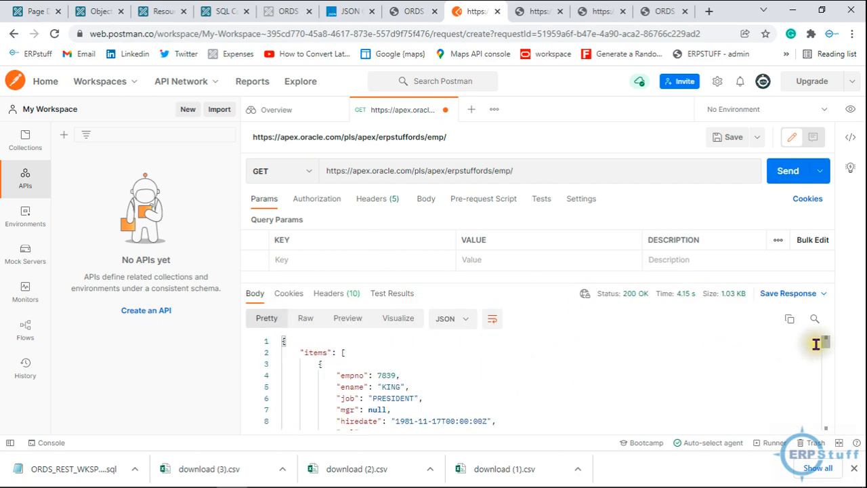
left_click_drag(826, 346, 478, 215)
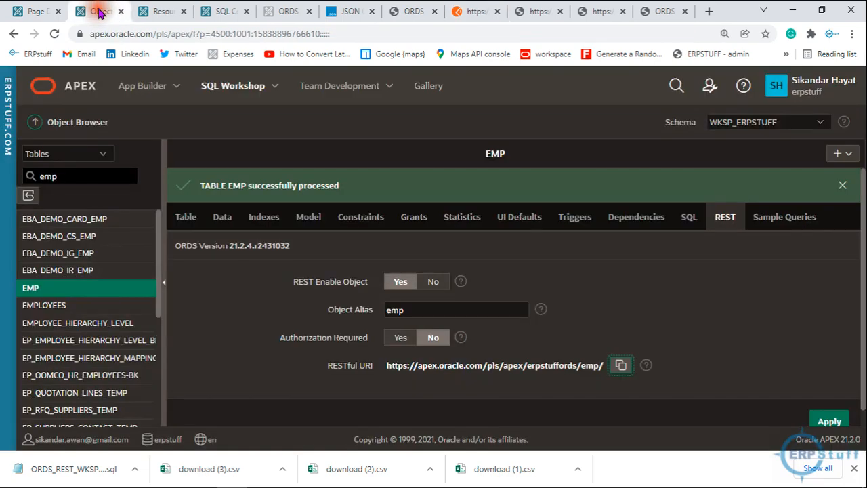
Switch to the APEX Object Browser and view the REST settings of the EMP_V view.
left_click(97, 11)
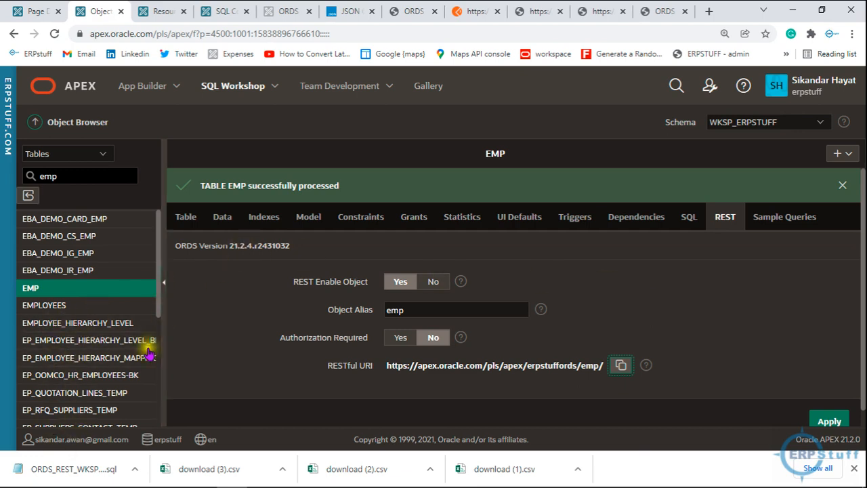
left_click(101, 155)
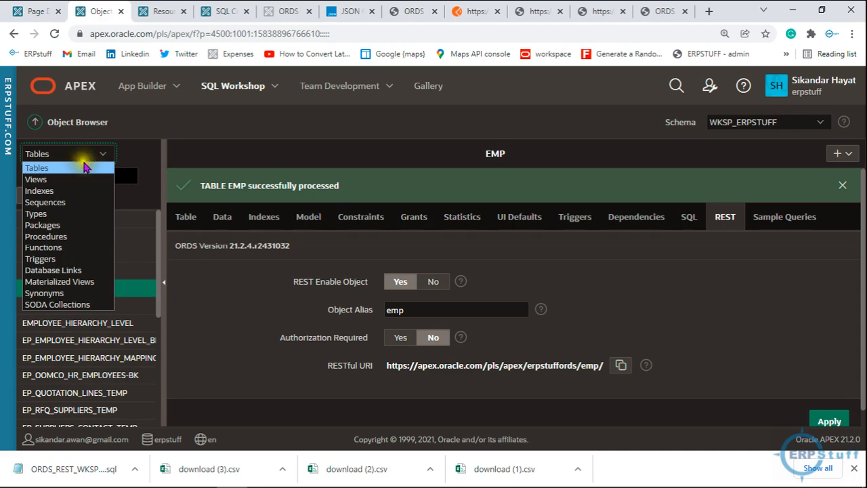
left_click(52, 180)
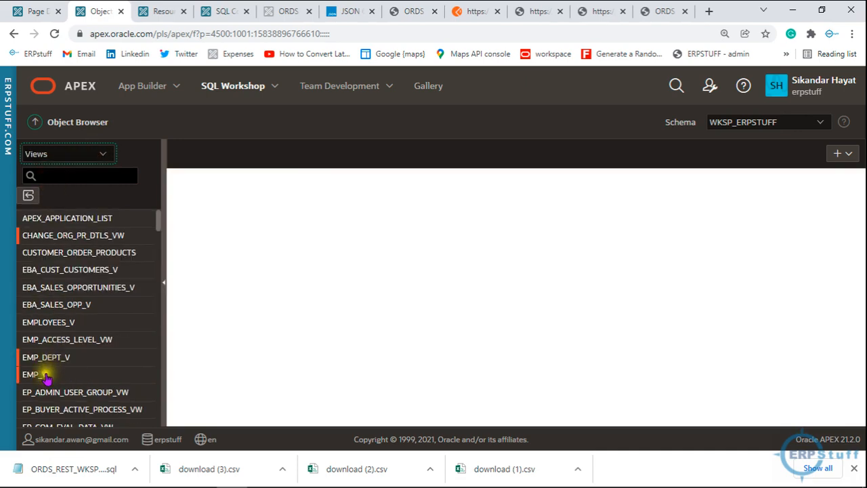
left_click(45, 376)
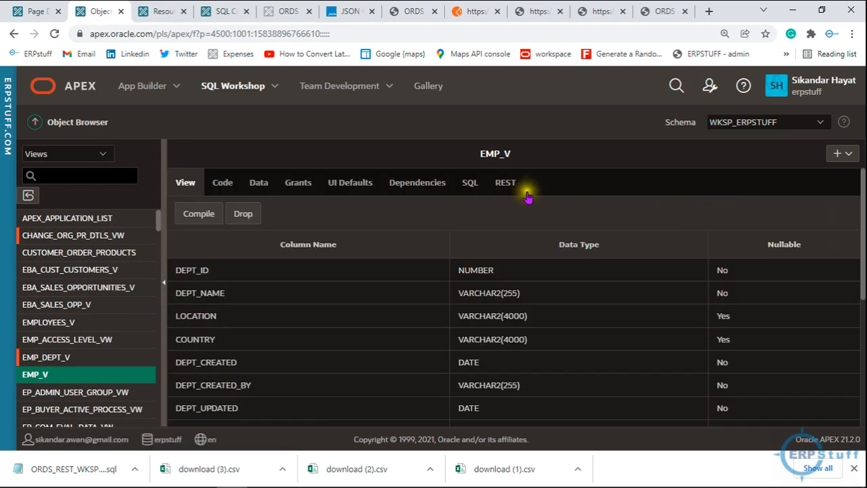
left_click(512, 193)
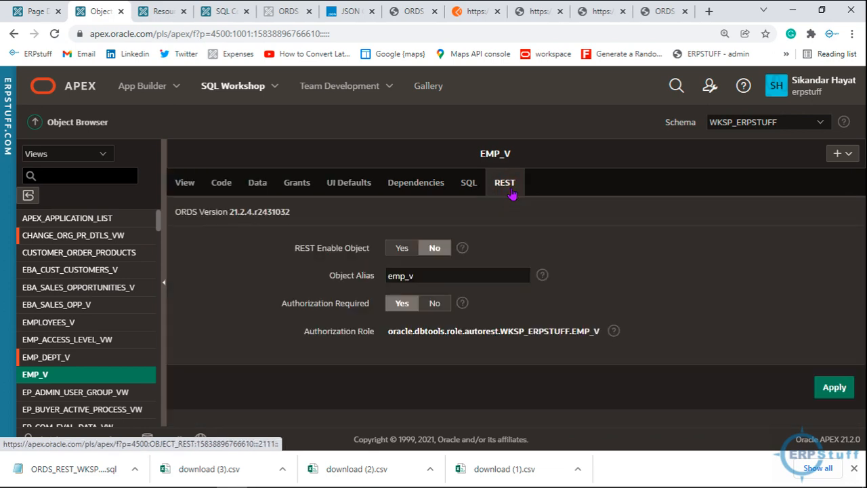
Open the DEPTS_API package and the EBA_DEMO_IR_DATA procedure in the Object Browser to check whether they offer REST settings.
left_click(102, 149)
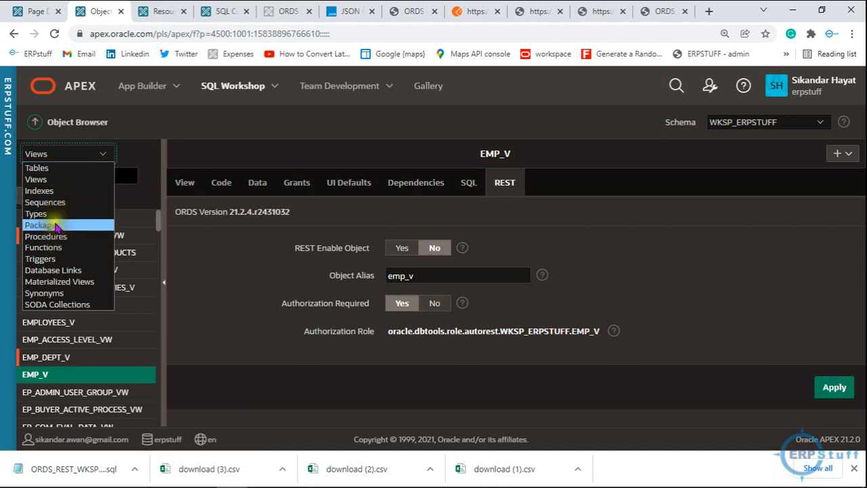
left_click(54, 225)
left_click(54, 238)
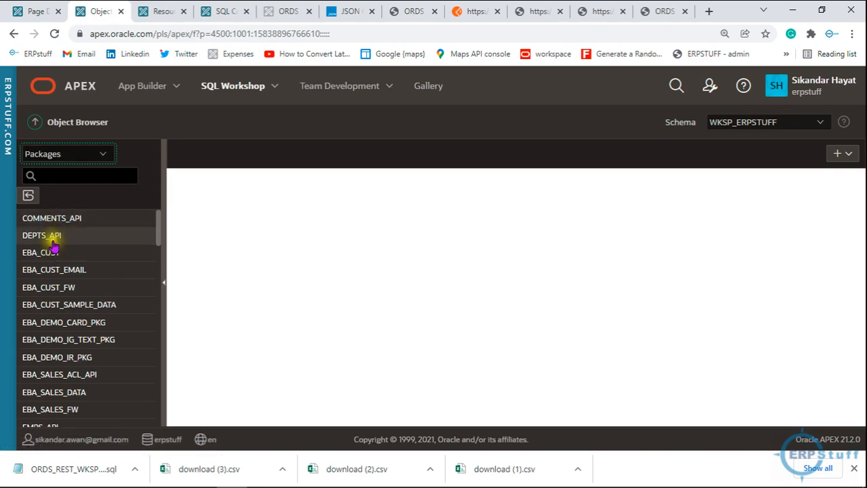
left_click(54, 242)
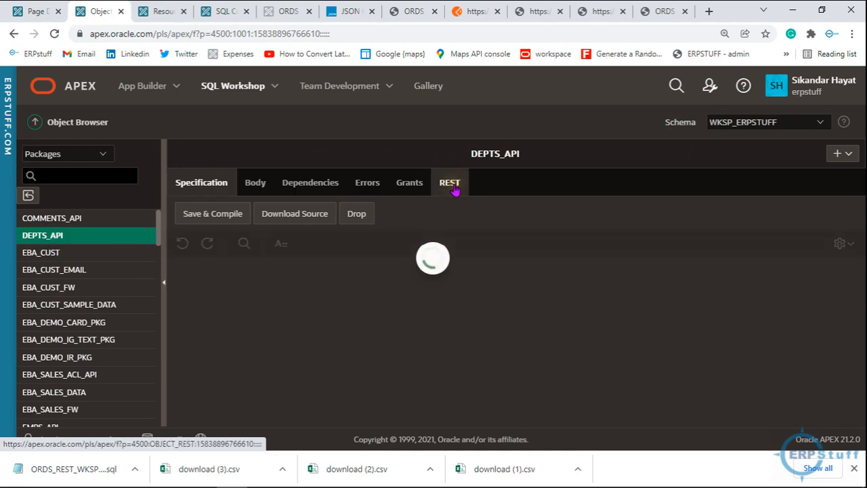
left_click(106, 154)
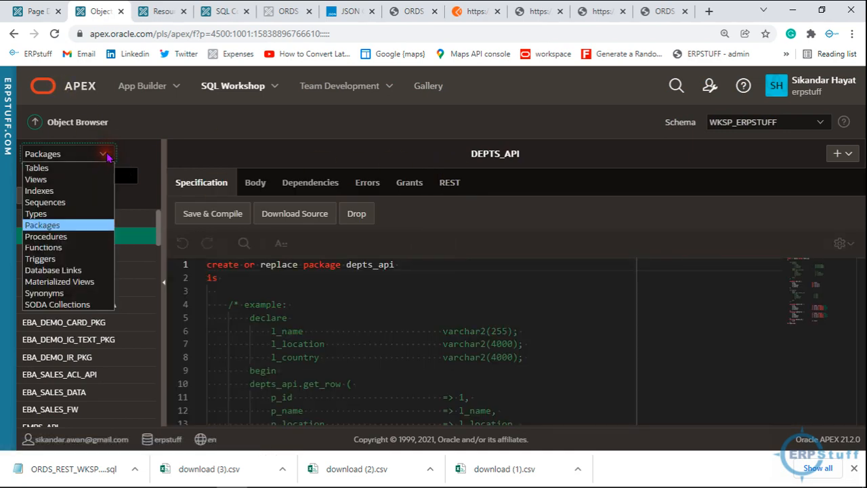
left_click(80, 236)
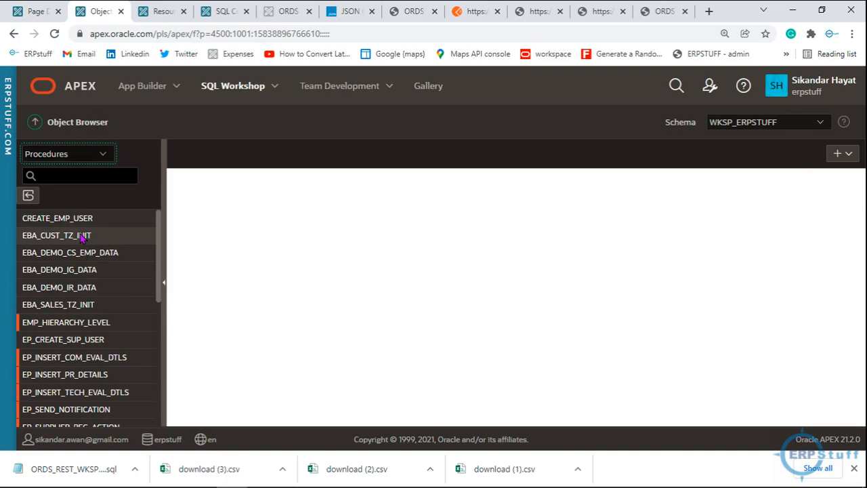
left_click(60, 287)
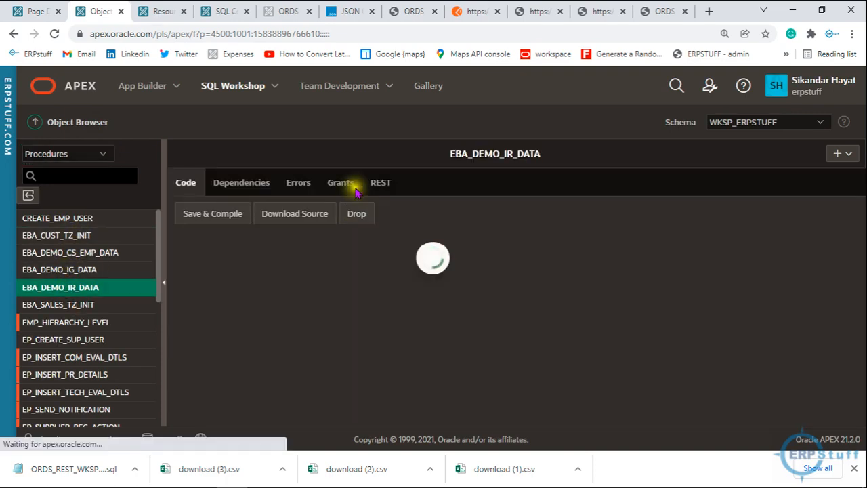
Open the functions ET_DELAY and GETDUEDATEET to check for REST settings, and list the schema's triggers.
left_click(101, 154)
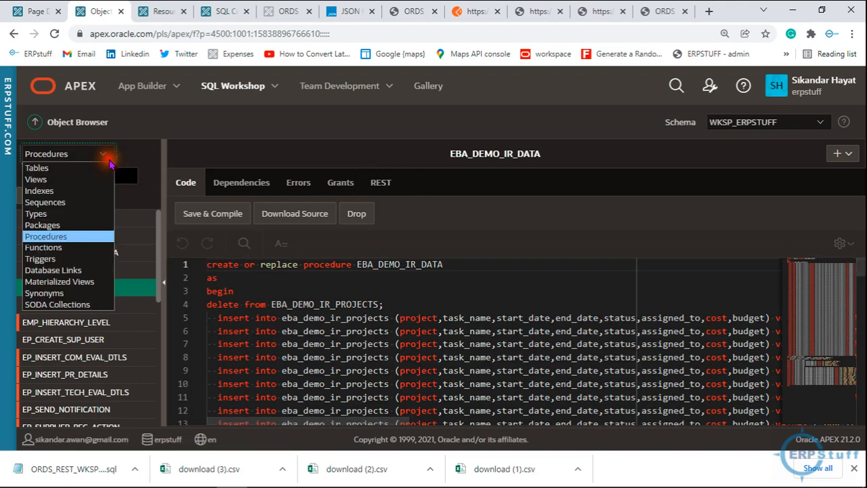
left_click(71, 248)
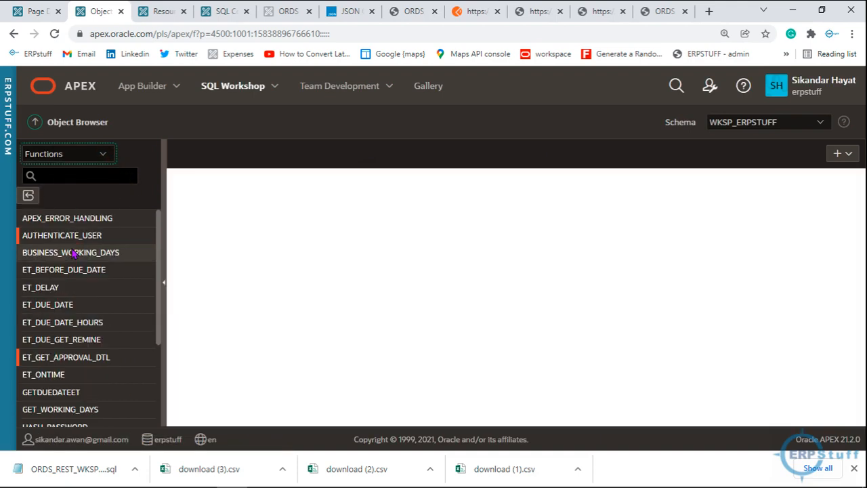
left_click(65, 288)
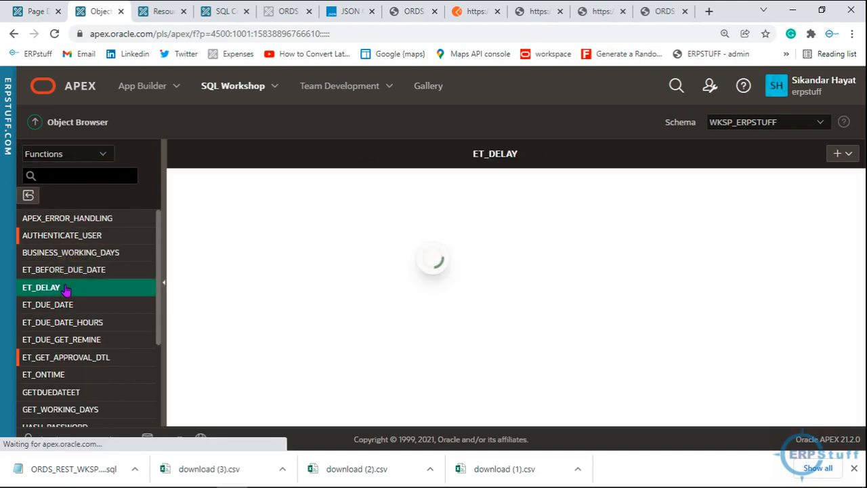
left_click(54, 395)
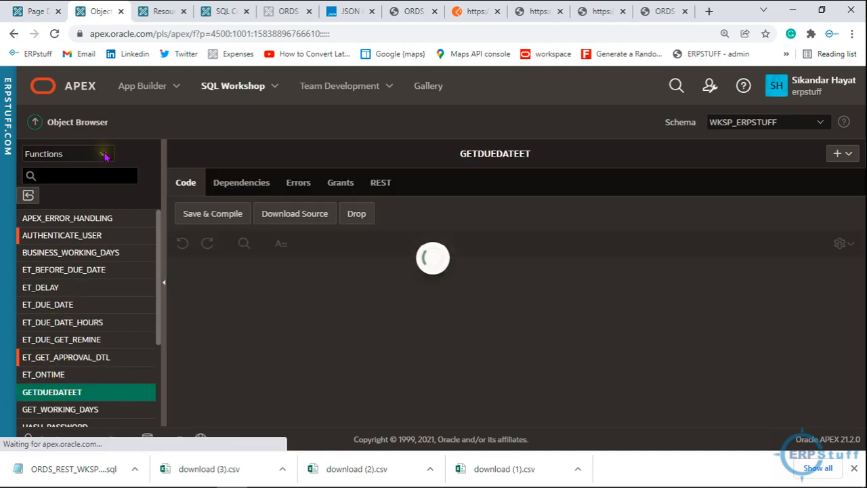
left_click(104, 155)
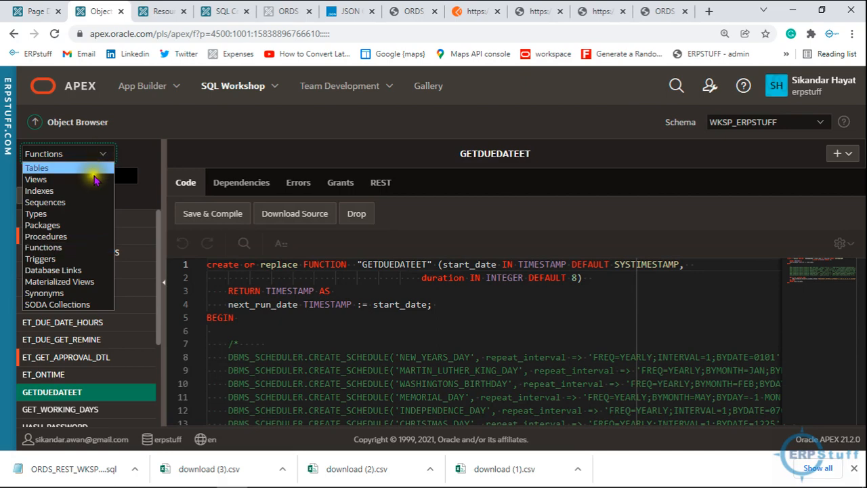
left_click(67, 260)
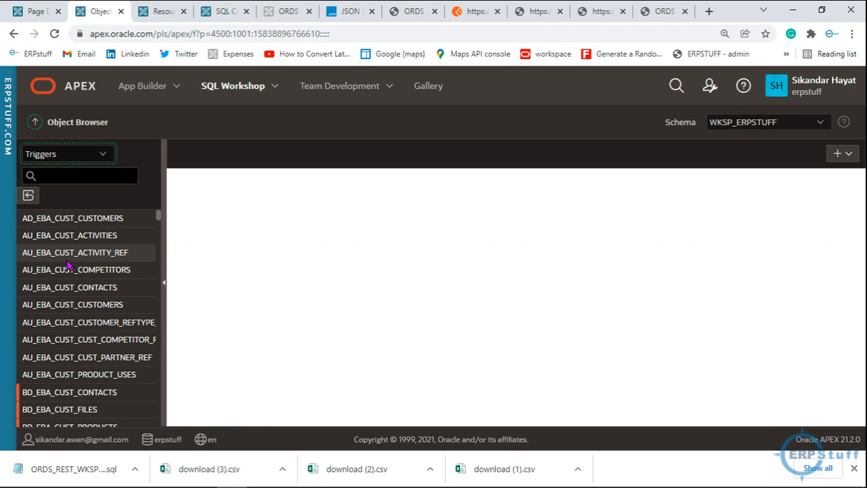
Open the AU_EBA_CUST_ACTIVITY_REF trigger and the EP_ROLE_MASTER_SEQ sequence in the Object Browser to check whether they offer REST settings.
left_click(68, 260)
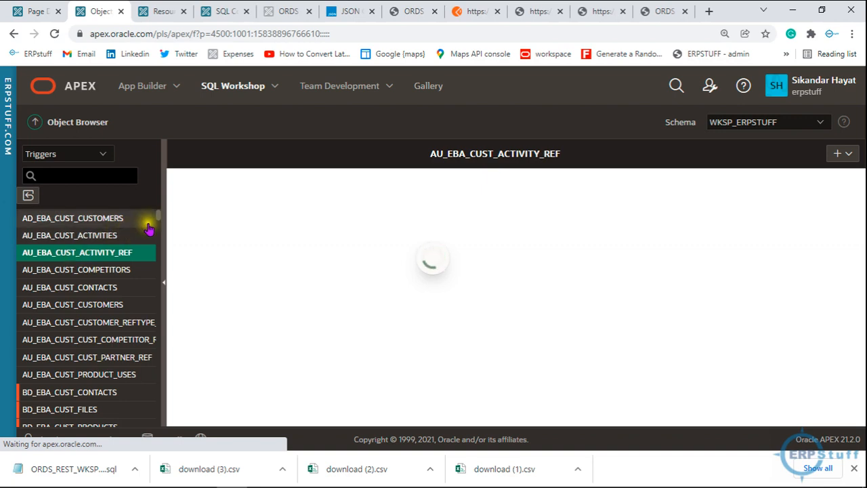
left_click_drag(160, 215, 161, 275)
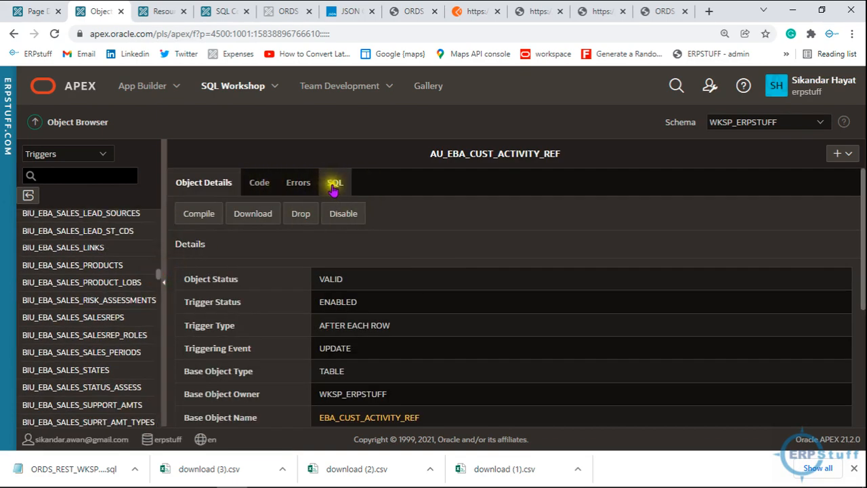
left_click(101, 151)
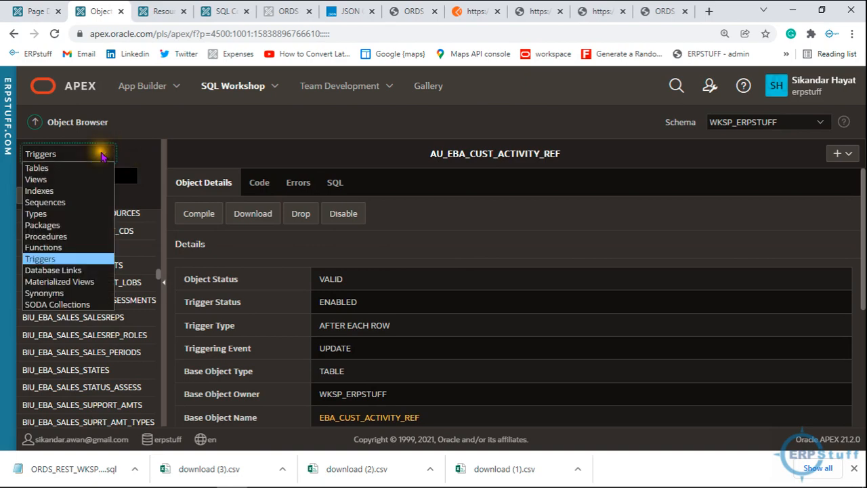
left_click(63, 202)
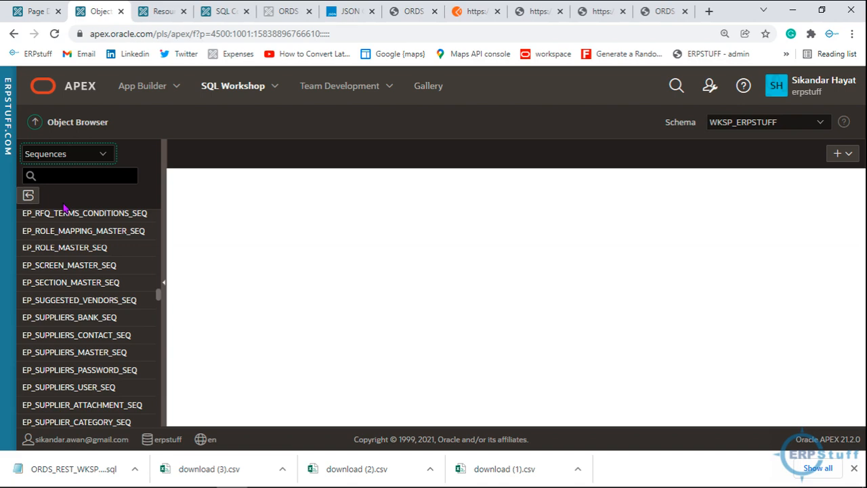
left_click(81, 247)
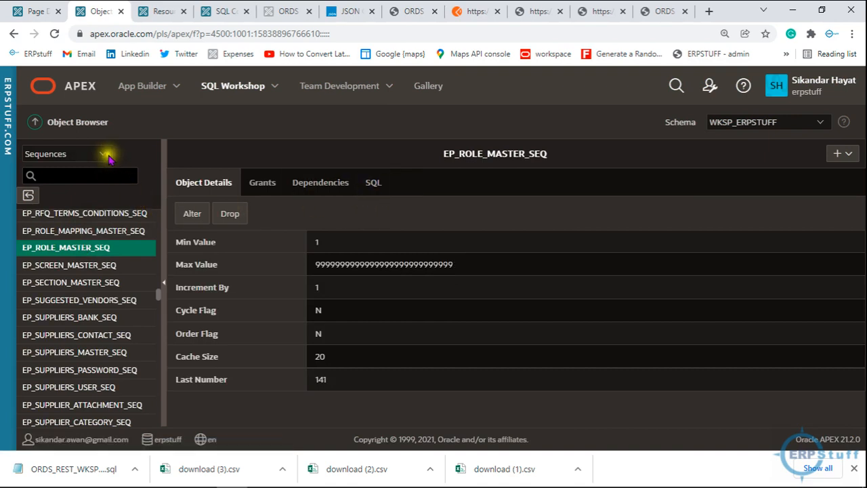
left_click(105, 155)
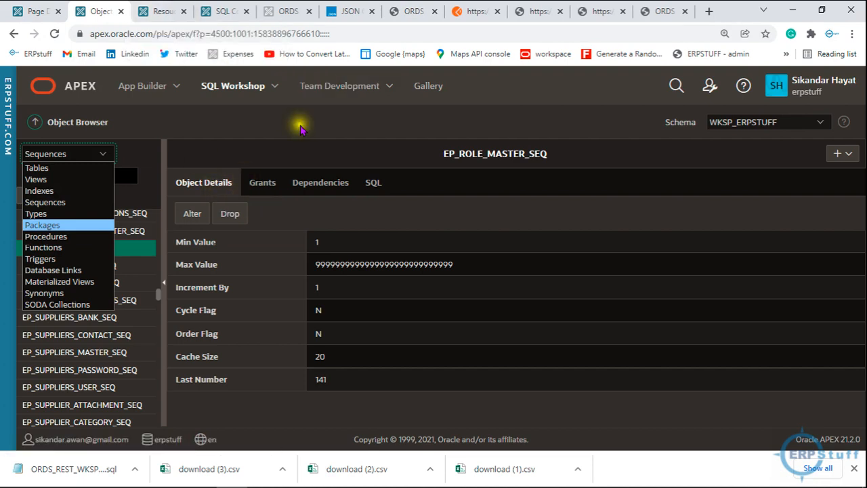
Refresh the ORDS RESTful Services page, open its Enabled Objects list, and review the EMP table's entry.
left_click(156, 14)
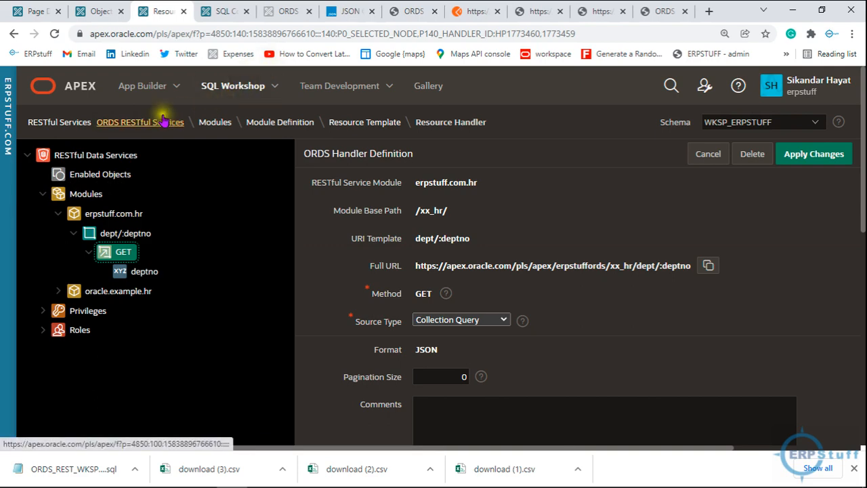
left_click(54, 34)
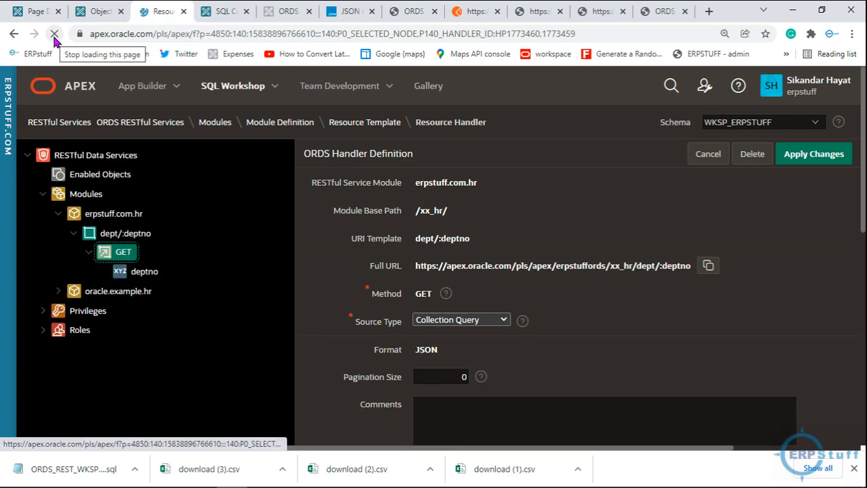
left_click(128, 176)
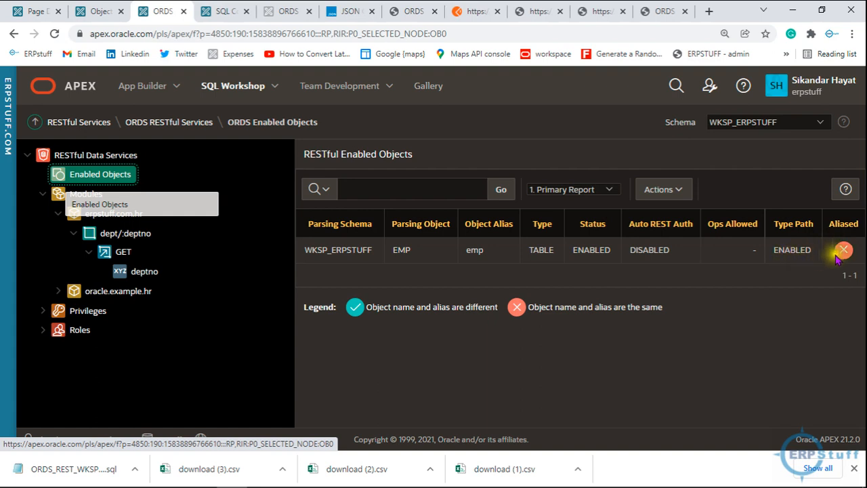
left_click_drag(491, 251, 416, 251)
double_click(414, 251)
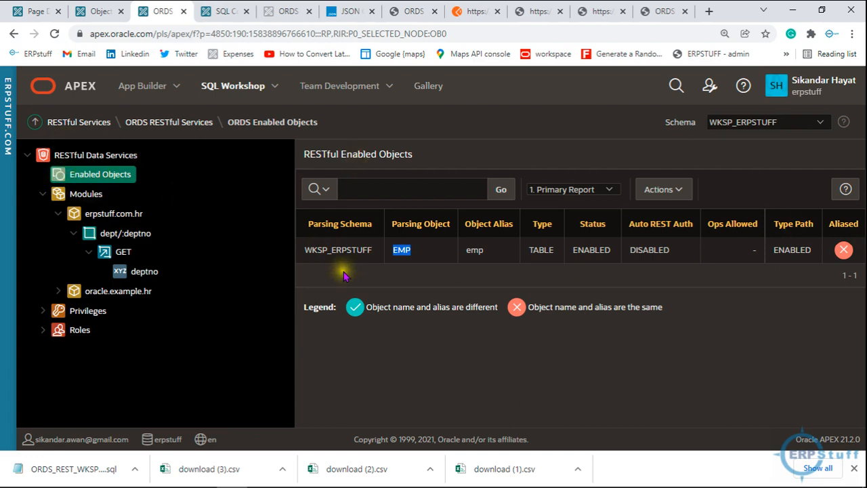
left_click_drag(357, 249, 782, 263)
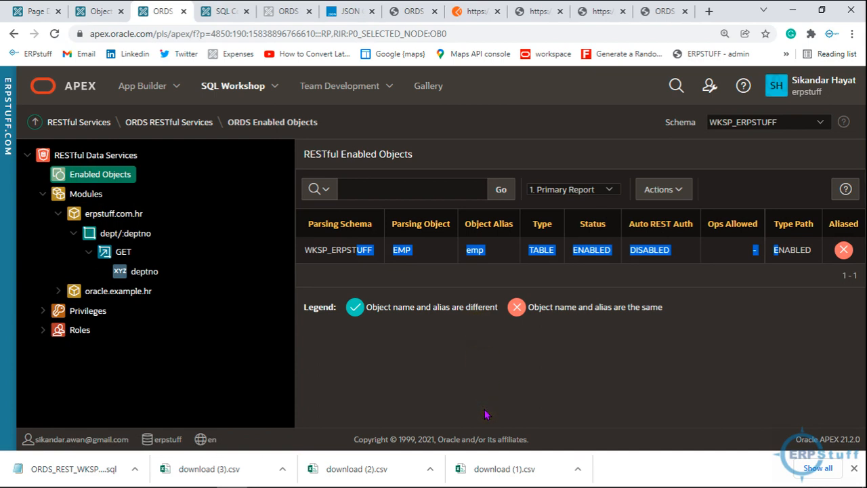
left_click(715, 254)
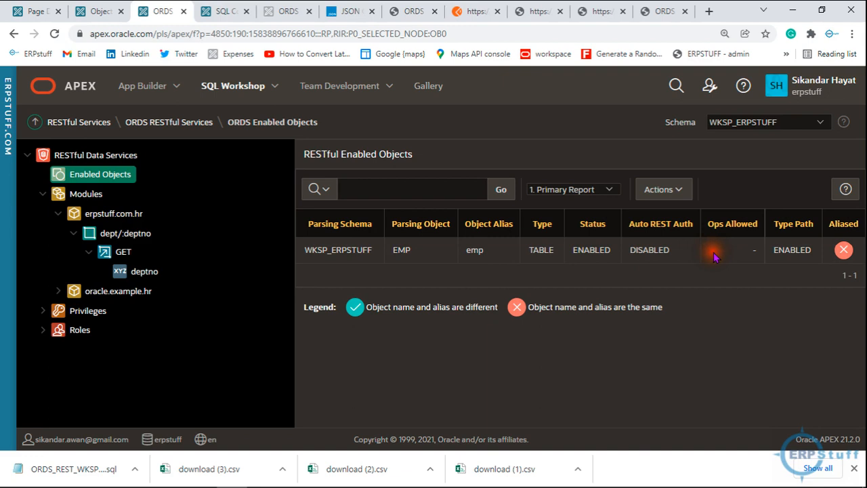
left_click_drag(342, 250, 650, 246)
left_click(793, 245)
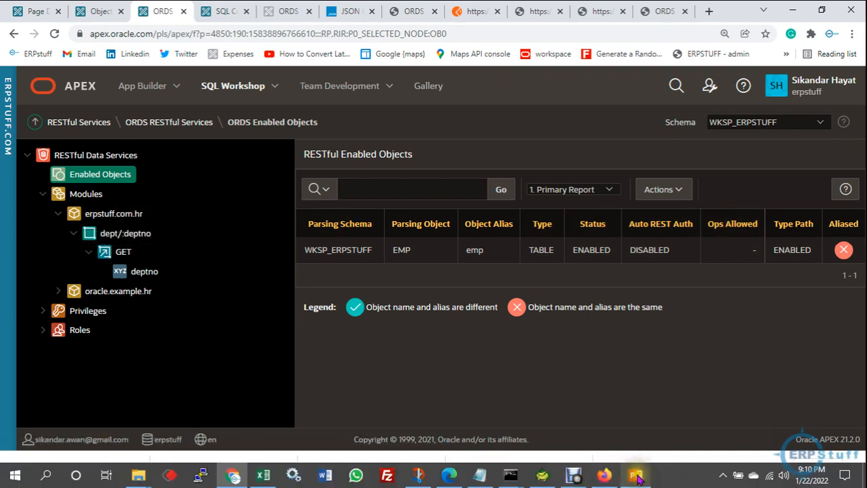
Switch to the running ORDS Demo application and view the full width of its Earthquake report page.
mouse_move(636, 476)
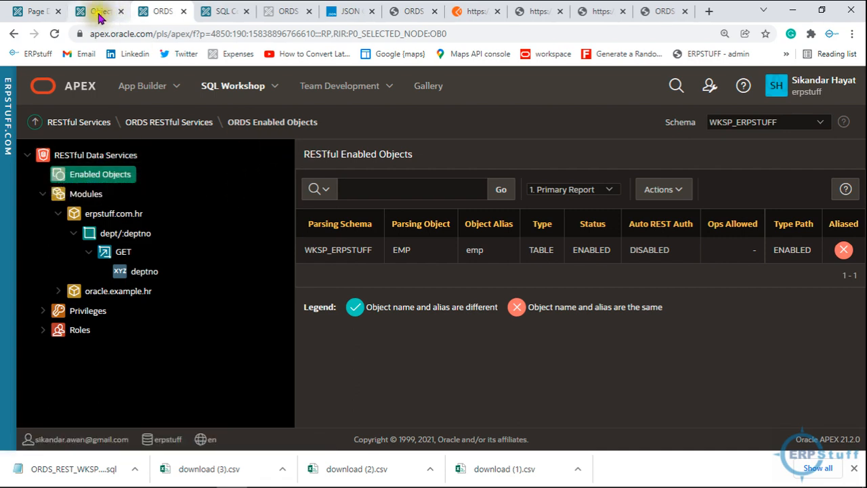
left_click(285, 12)
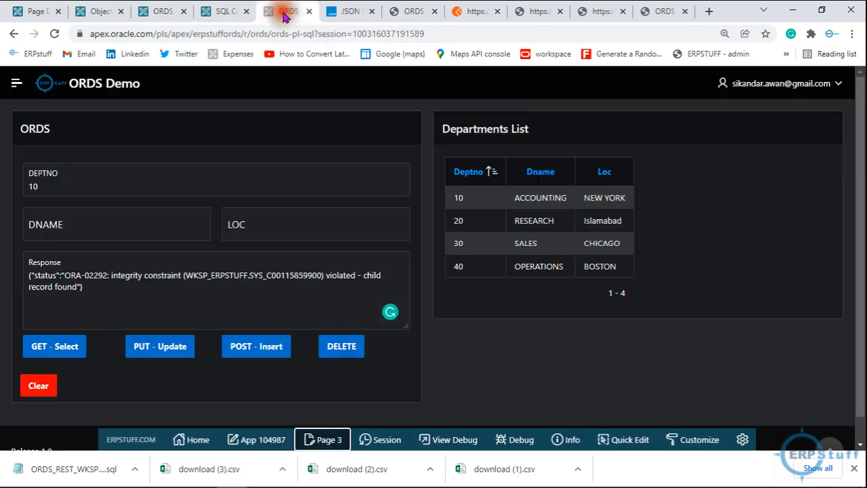
left_click(45, 84)
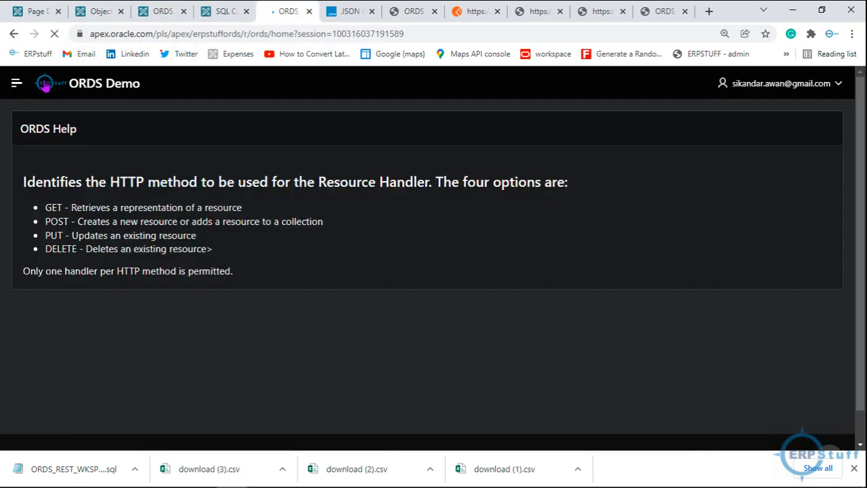
left_click(16, 83)
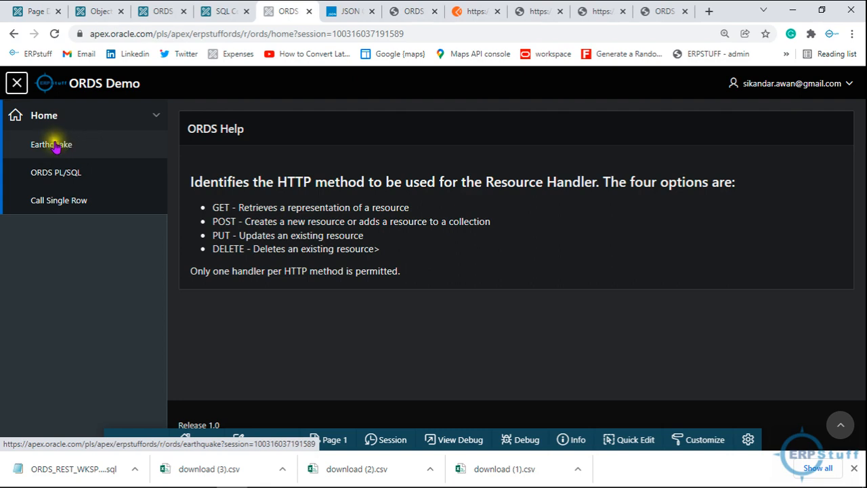
left_click(54, 150)
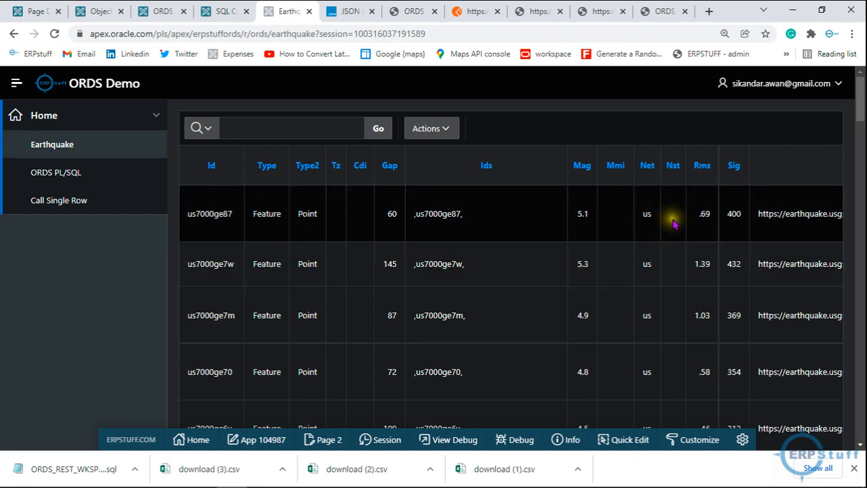
left_click(17, 84)
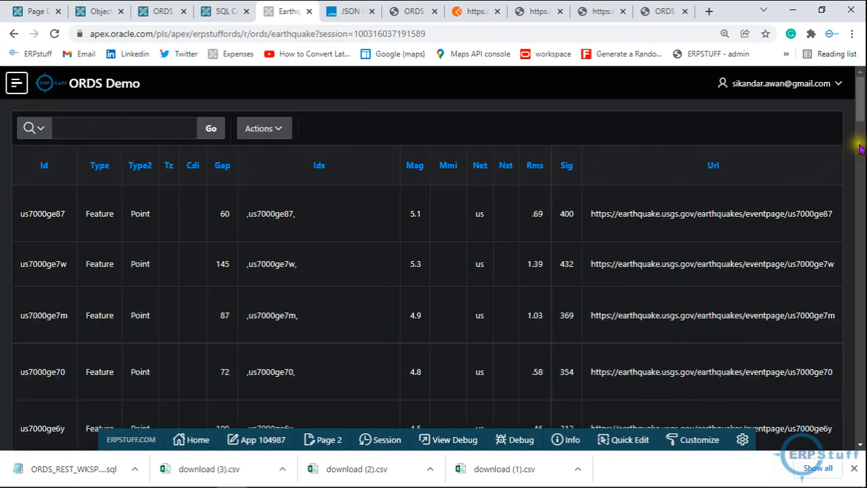
mouse_move(860, 110)
left_mouse_down()
mouse_move(861, 247)
mouse_move(861, 97)
left_mouse_up()
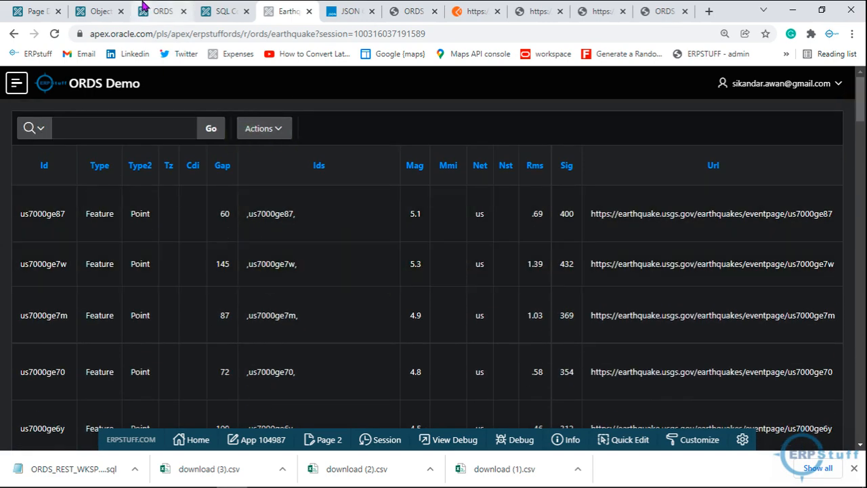
Open application 104987's shared components and read the REST Enabled SQL page's description and requirements.
left_click(254, 439)
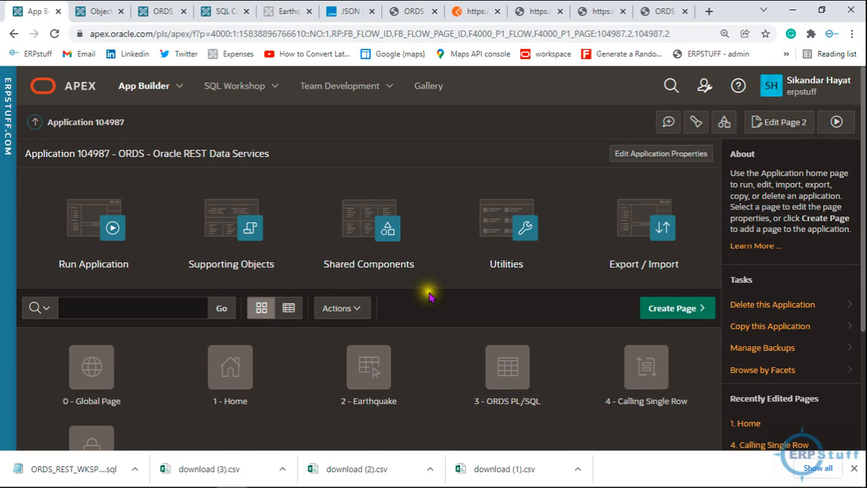
left_click(723, 123)
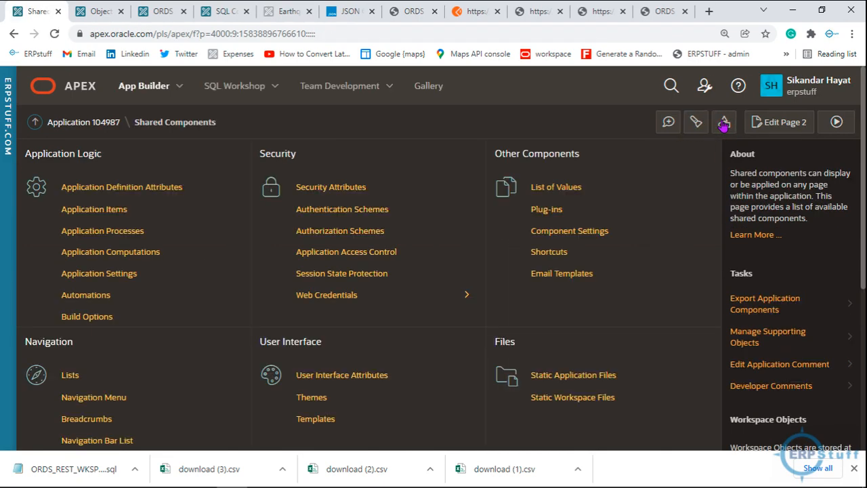
scroll(864, 162, "down", 4)
left_click_drag(8, 257, 84, 253)
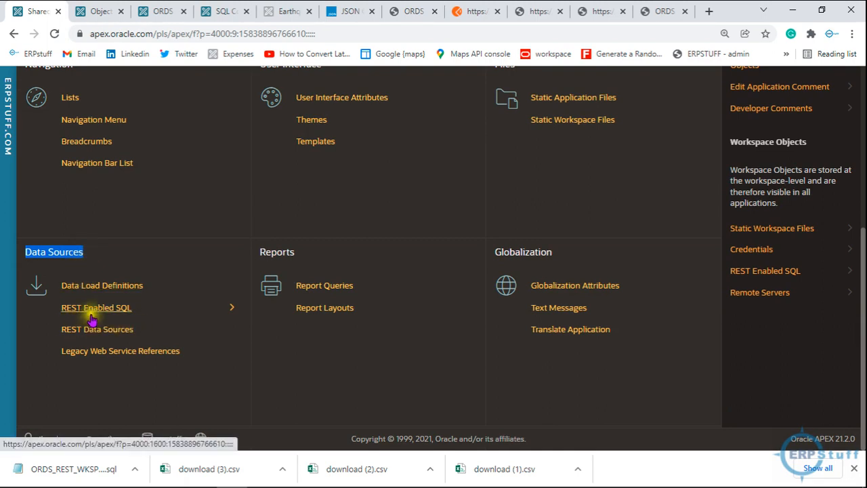
left_click(86, 315)
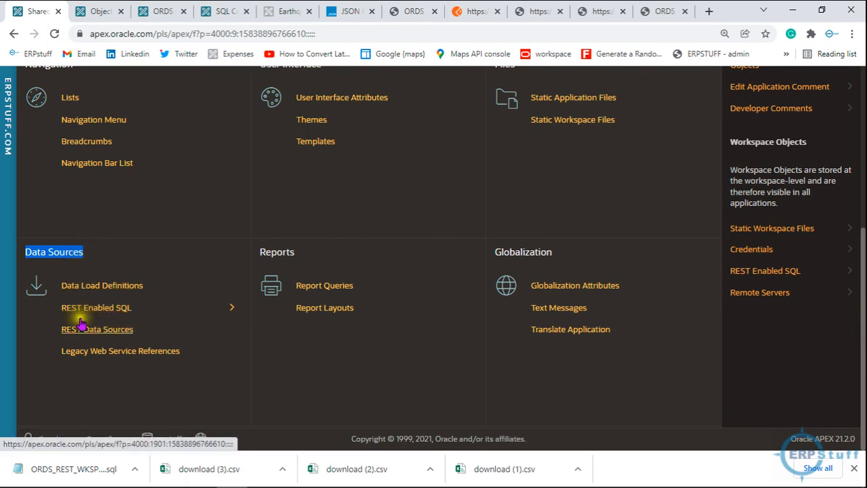
left_click(120, 311)
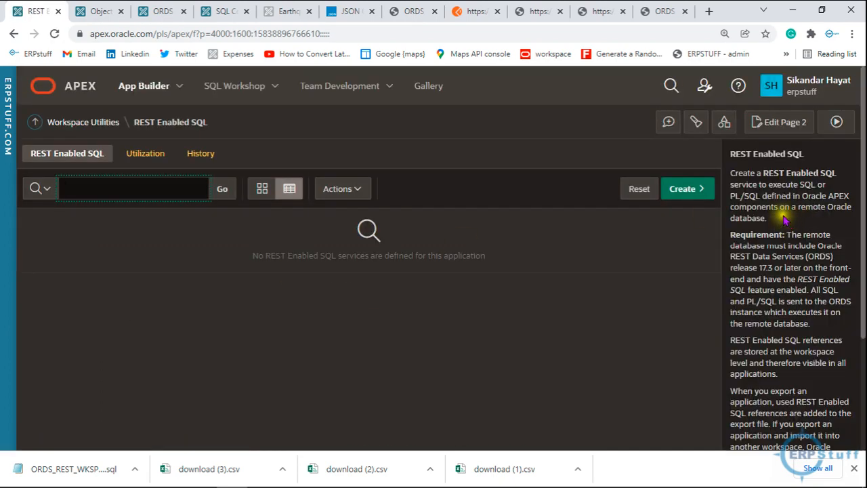
left_click_drag(772, 225, 811, 416)
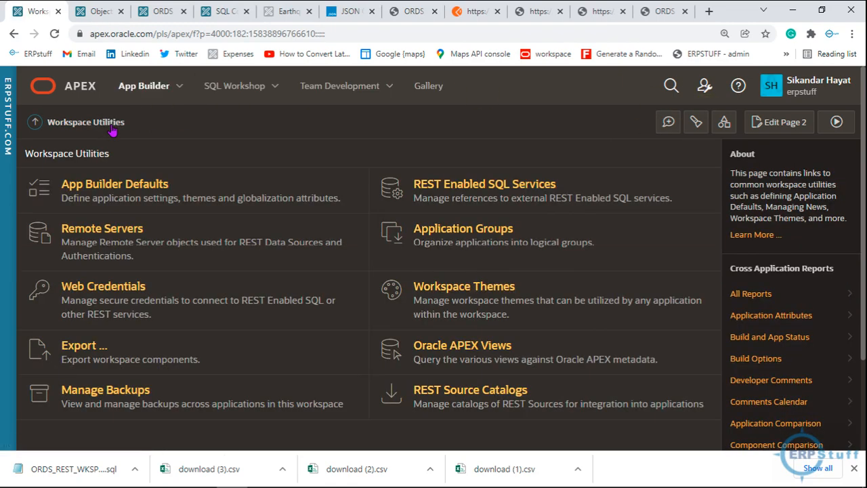
Return to the shared components and examine the definition of the earthquakes REST data source.
left_click(724, 123)
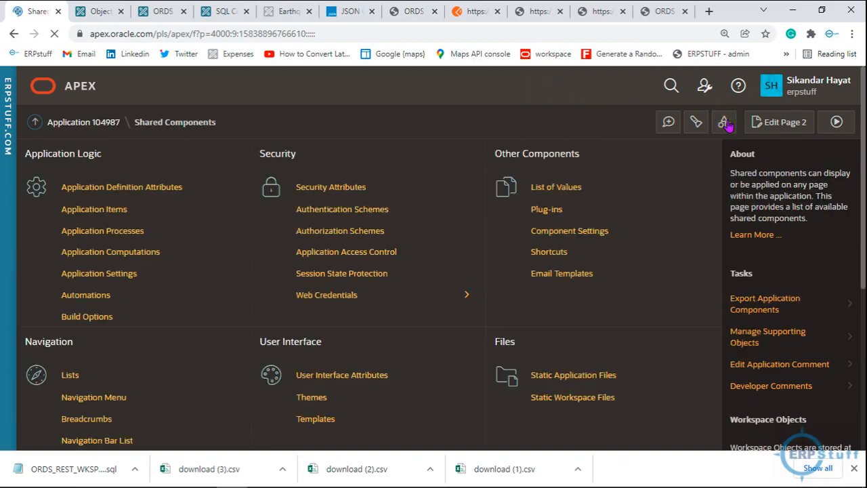
scroll(209, 351, "down", 4)
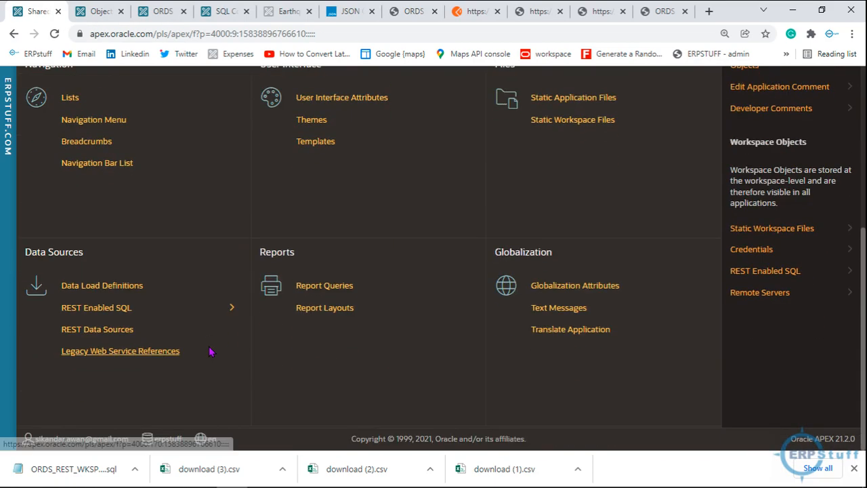
left_click(105, 330)
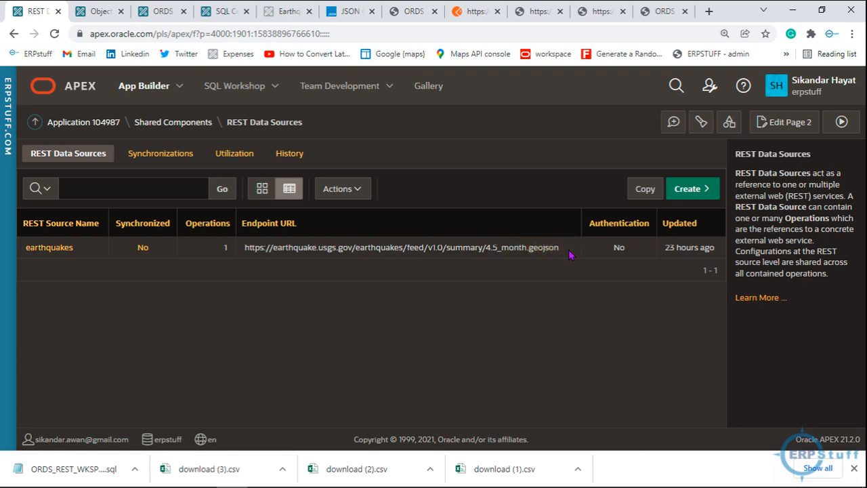
left_click(65, 249)
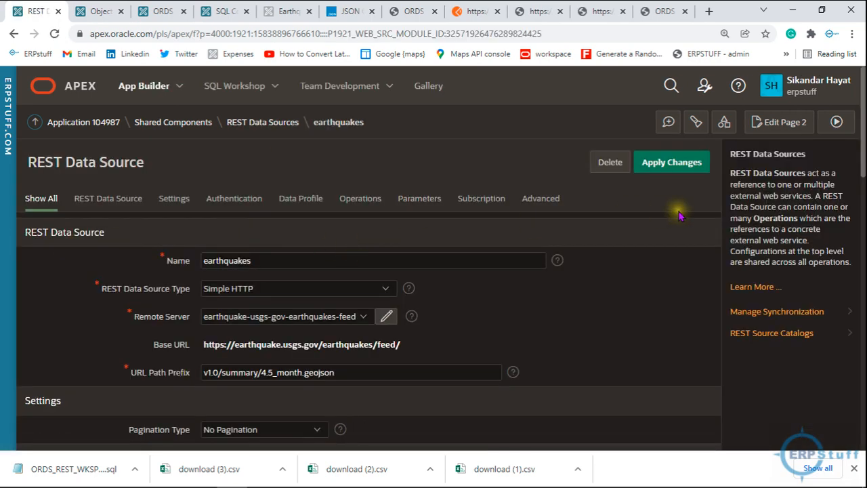
mouse_move(862, 102)
left_mouse_down()
mouse_move(861, 299)
mouse_move(860, 94)
left_mouse_up()
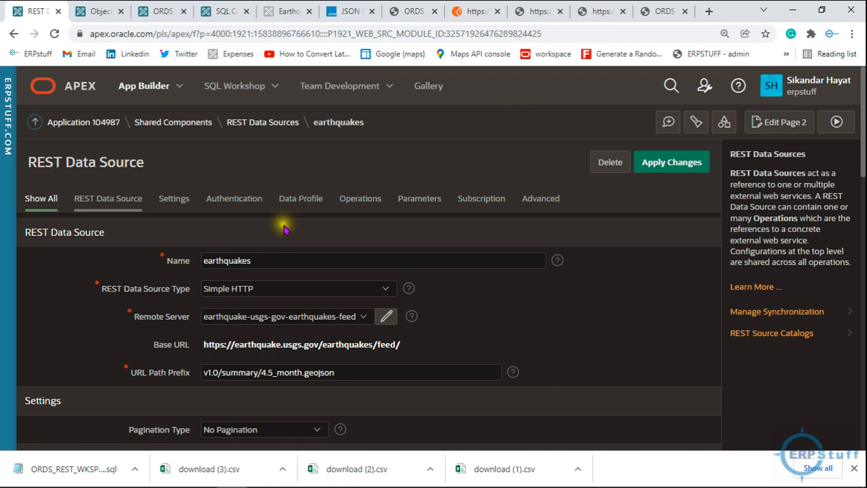
left_click_drag(254, 259, 168, 266)
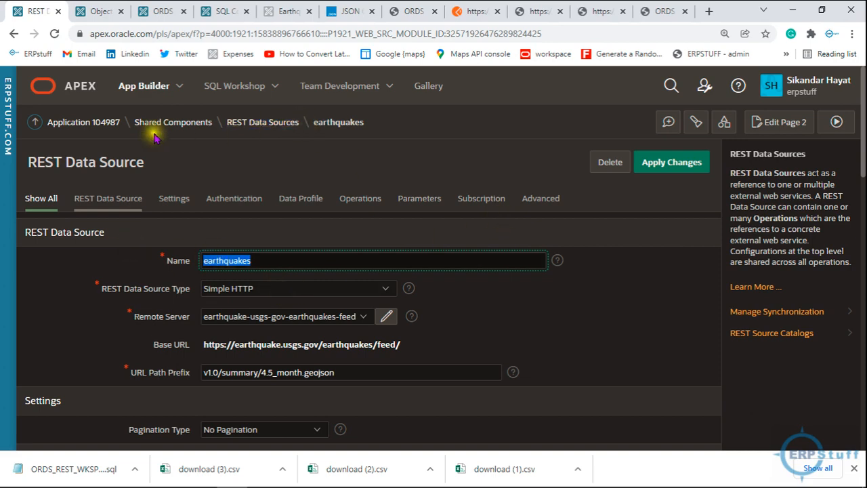
Return to application 104987's home page and open page 2, Earthquake, in Page Designer.
left_click(112, 122)
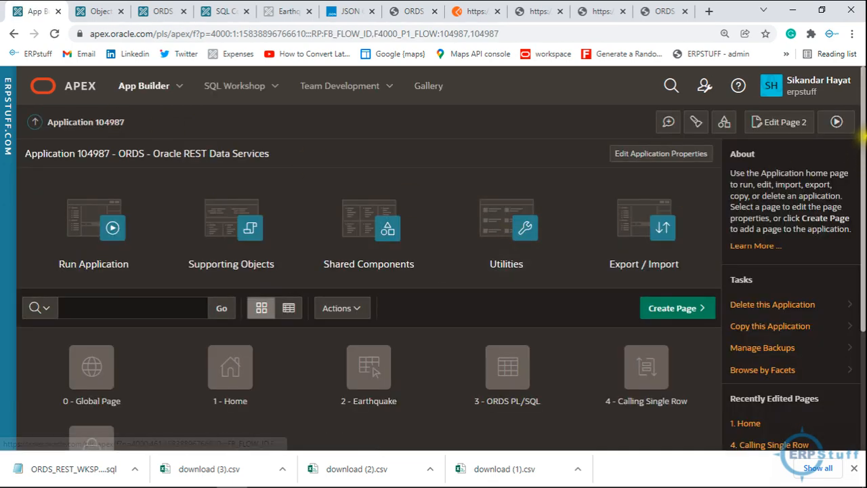
left_click_drag(862, 143, 862, 232)
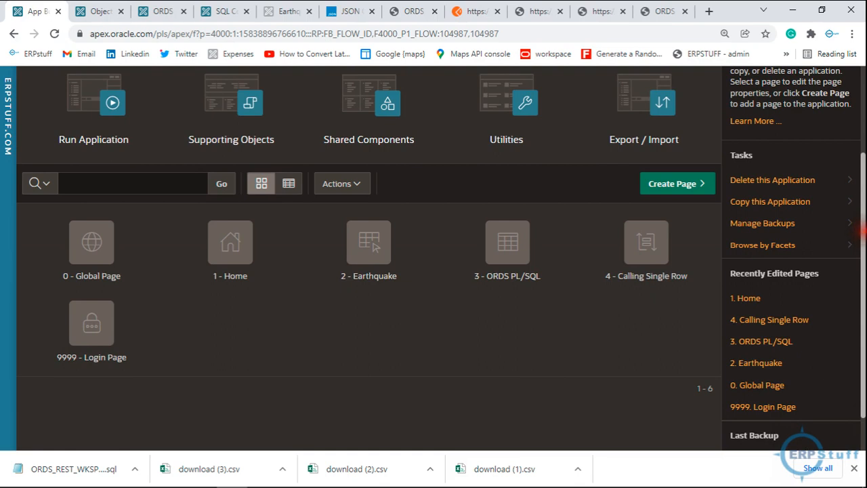
left_click(380, 254)
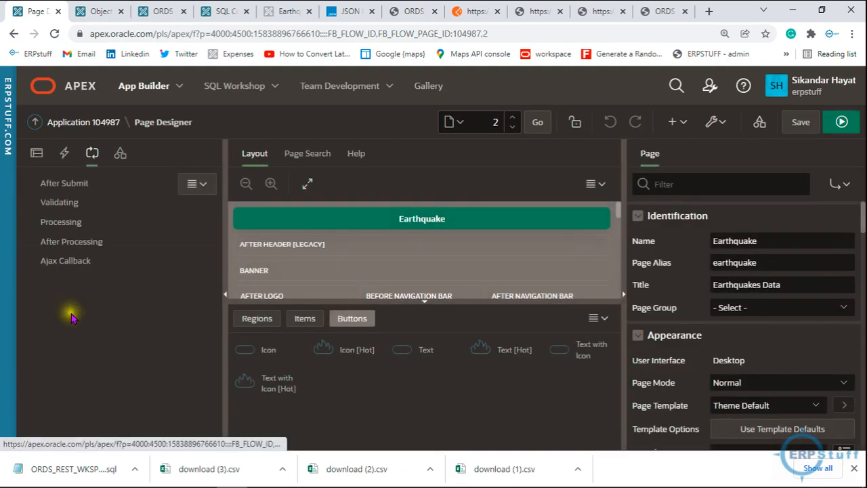
Examine the Report region on page 2, checking its source location options and the available REST sources.
left_click(37, 151)
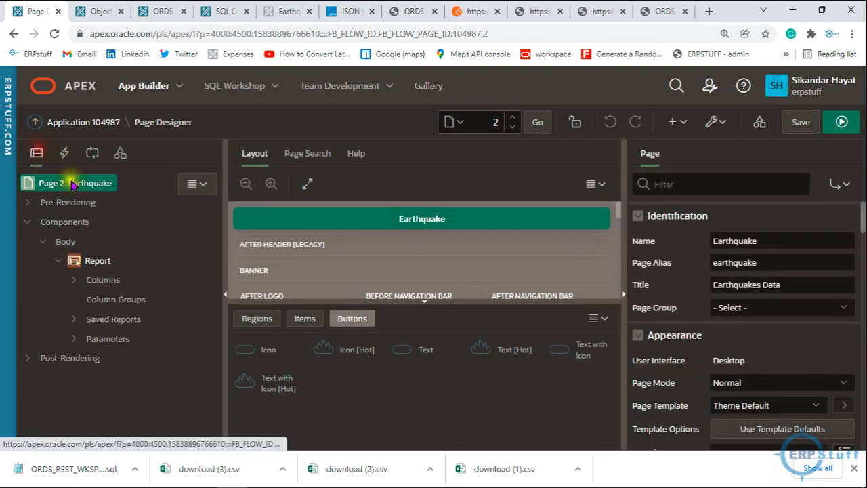
left_click(105, 266)
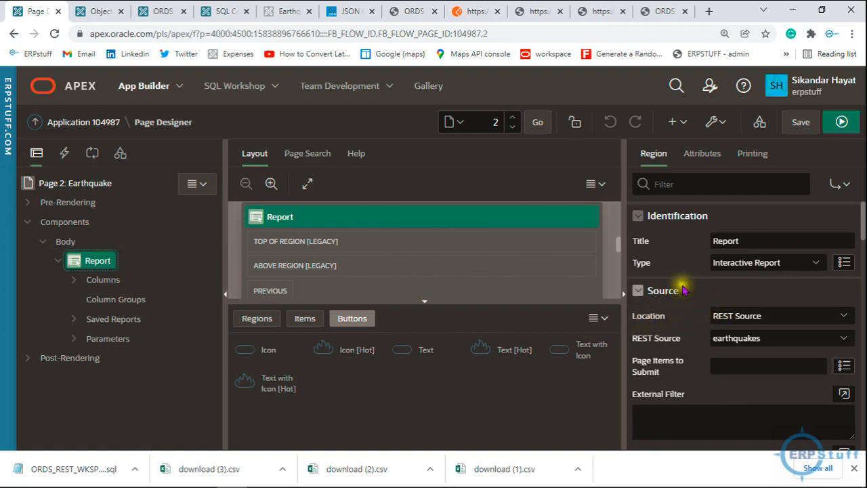
left_click(744, 317)
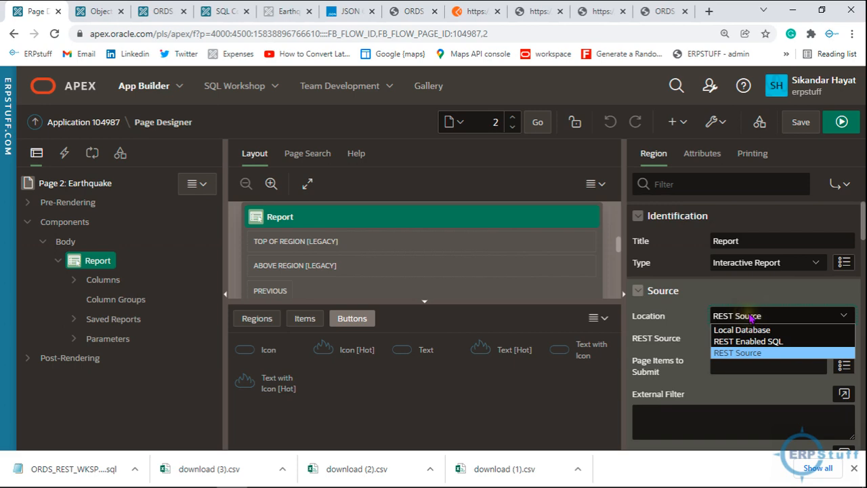
left_click(750, 317)
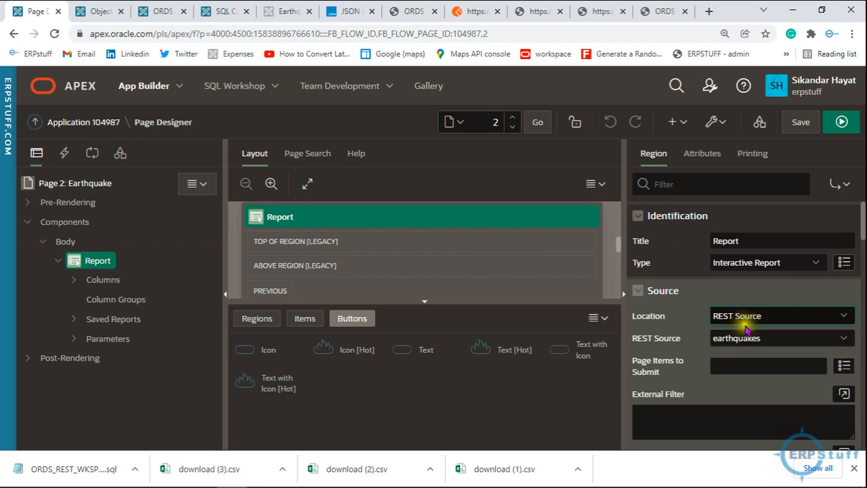
left_click(737, 340)
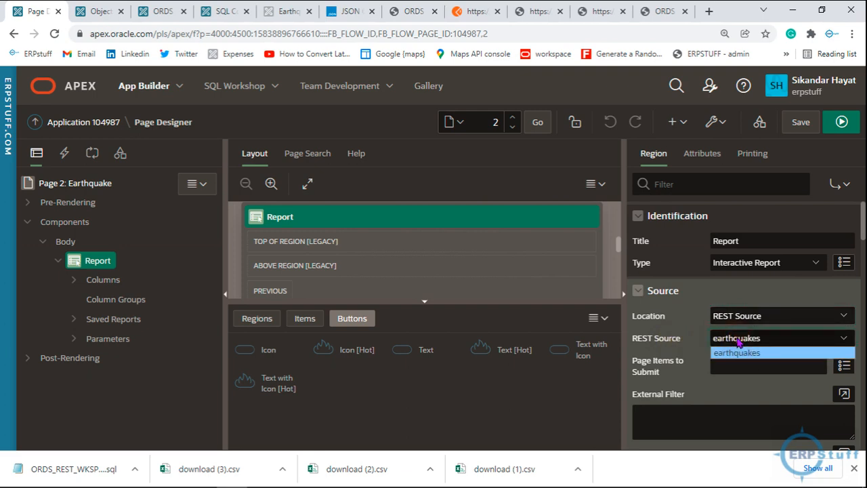
left_click(738, 342)
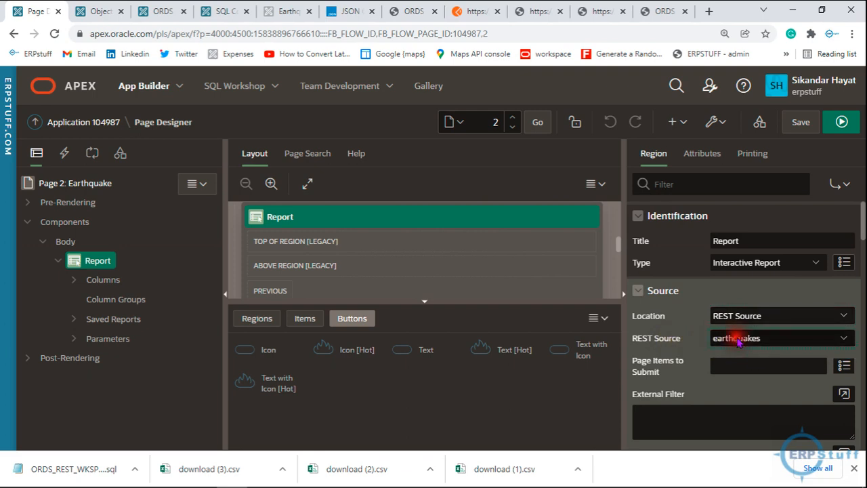
Delete the Report region from the Earthquake page and save the page.
left_click(72, 265)
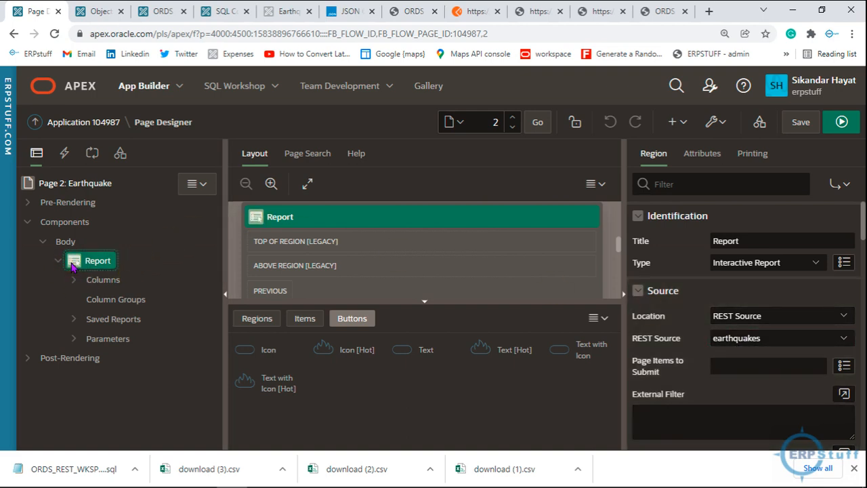
key("Delete")
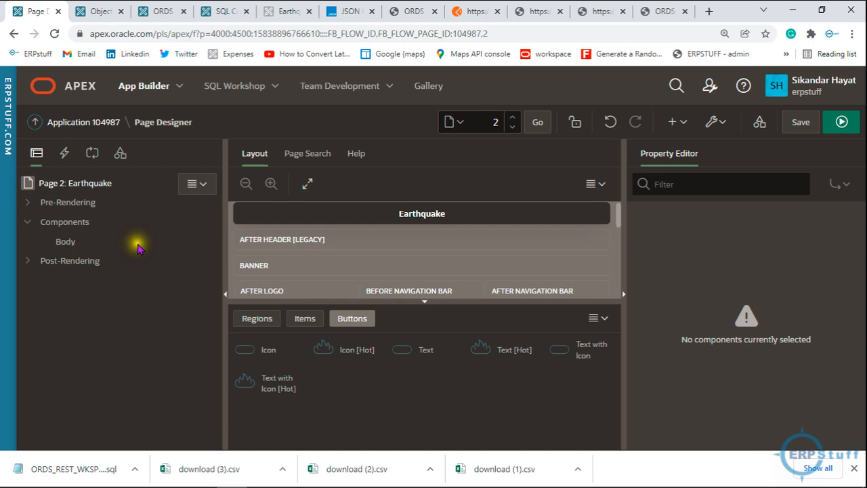
left_click(798, 125)
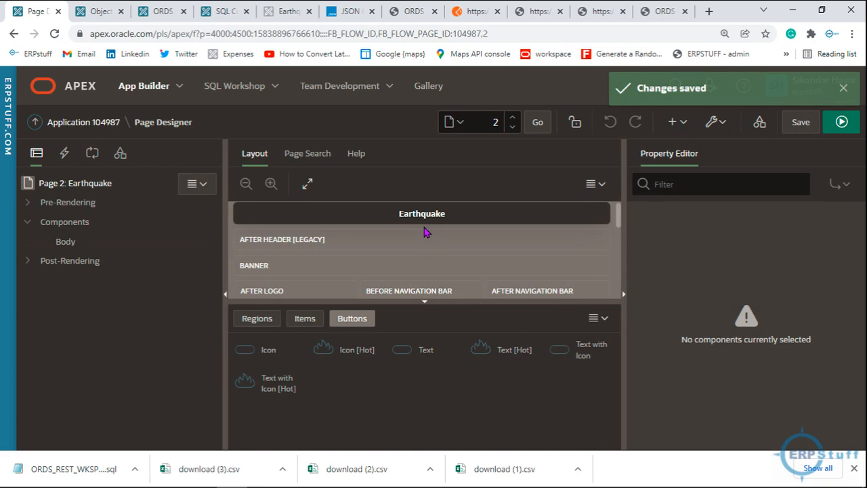
Create a new region in the page body and set its type to Classic Report.
right_click(63, 242)
left_click(95, 254)
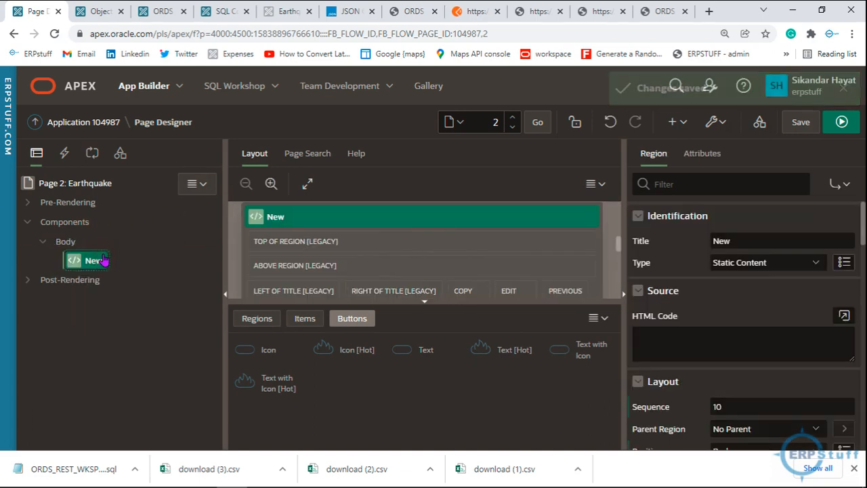
left_click(732, 267)
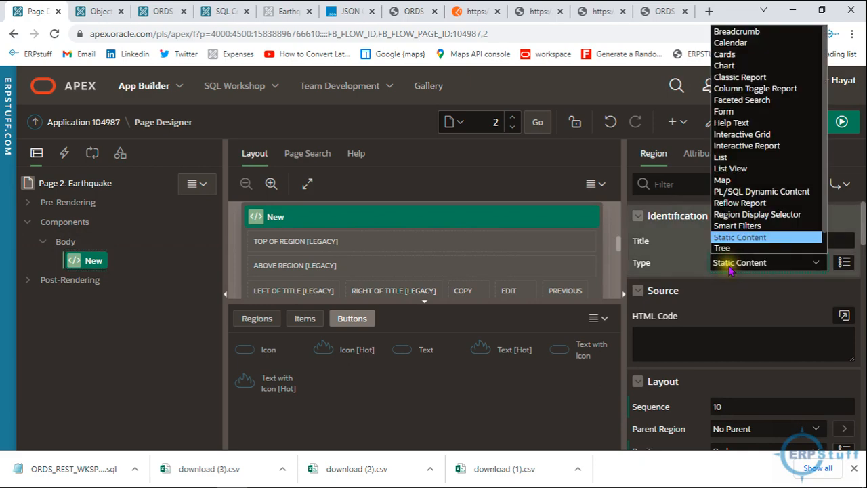
left_click(753, 77)
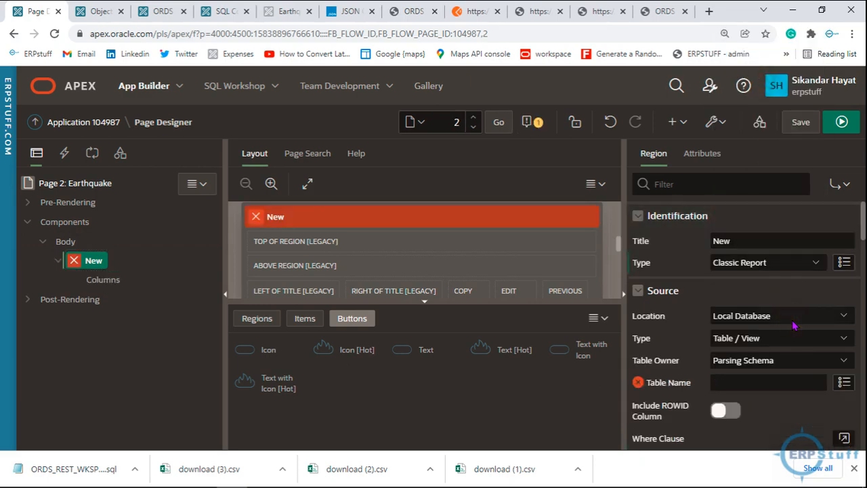
Set the new region's source location to REST Source with earthquakes as the REST source, and save the page.
left_click(791, 317)
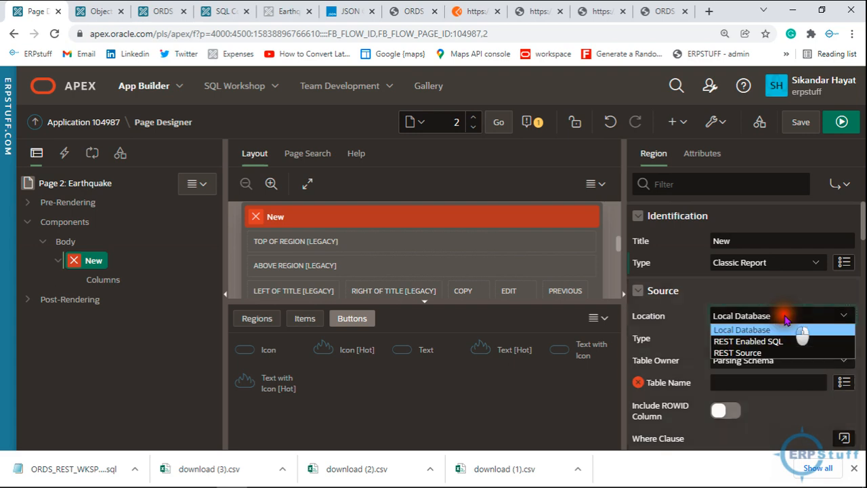
left_click(756, 353)
left_click(759, 340)
left_click(750, 365)
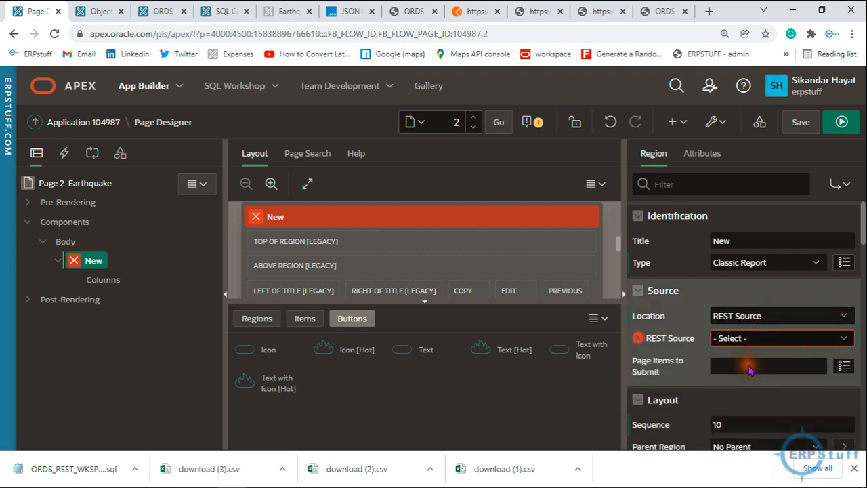
left_click(801, 126)
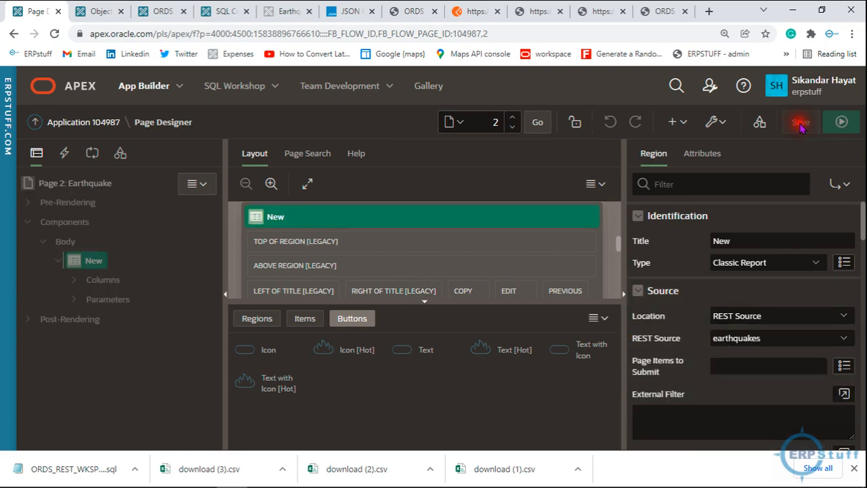
left_click(801, 124)
Run the Earthquake page, look through the new classic report, and expand the application's navigation menu.
left_click(841, 119)
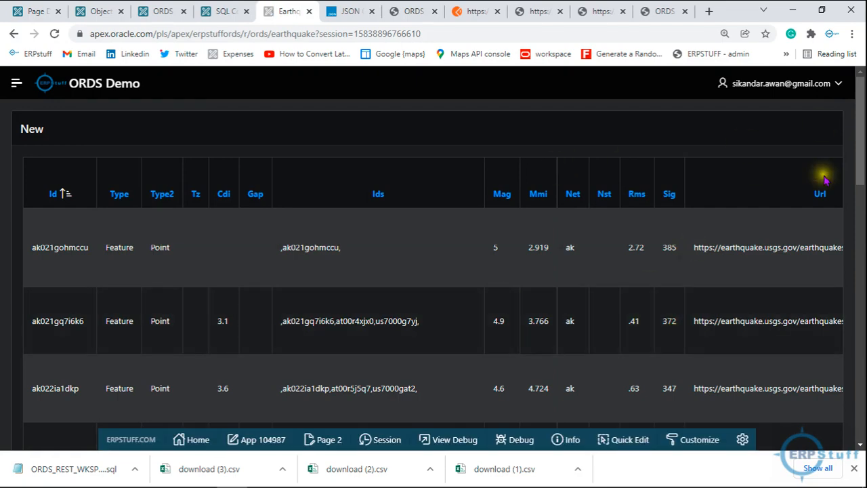
left_click_drag(860, 139, 860, 105)
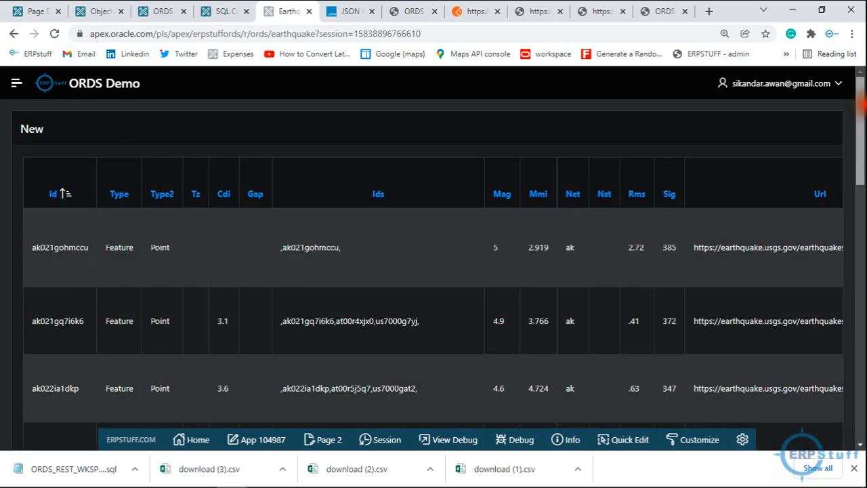
left_click(17, 83)
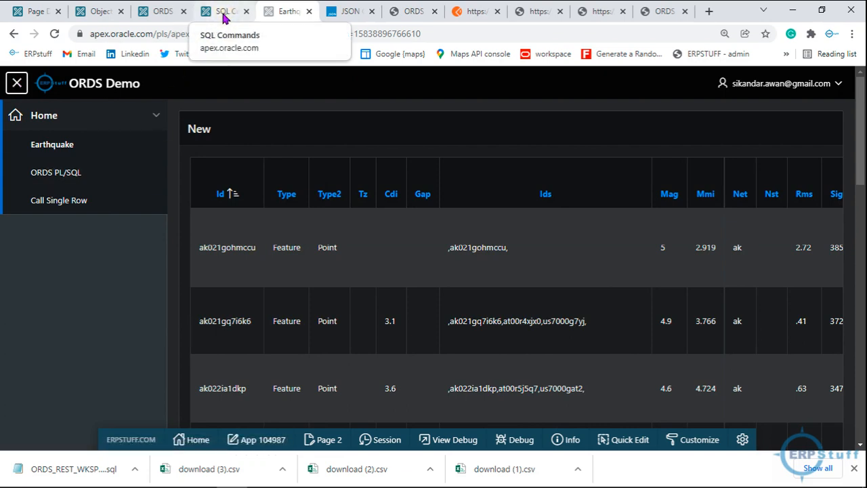
Return to Page Designer and go back to application 104987's home page.
left_click(31, 13)
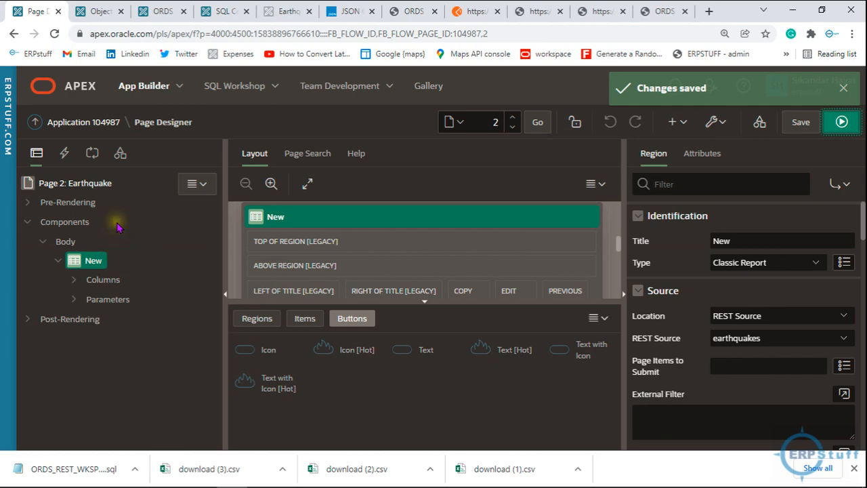
left_click(91, 127)
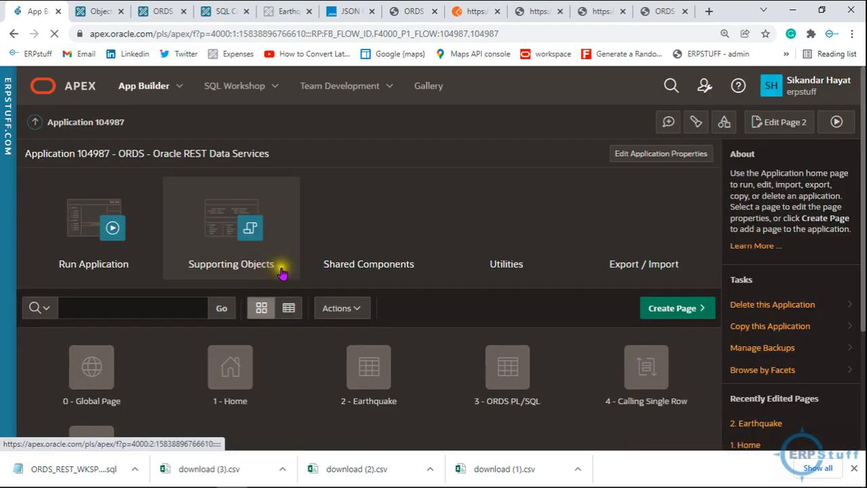
left_click(669, 312)
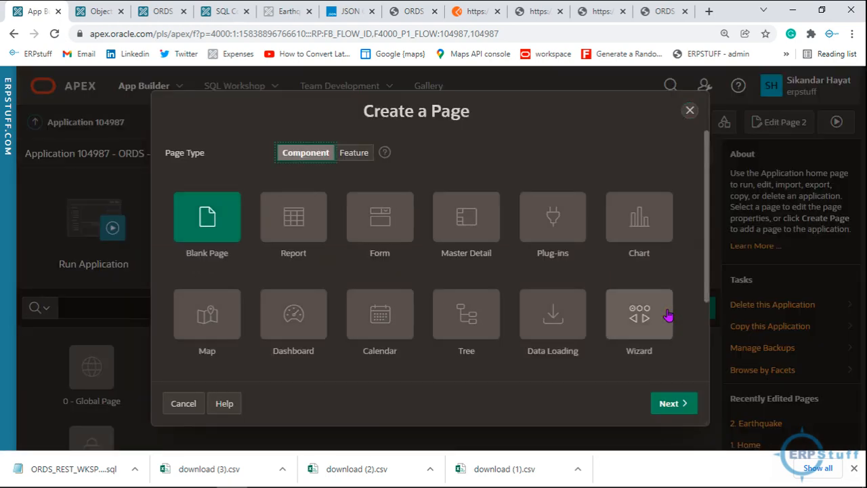
left_click(383, 231)
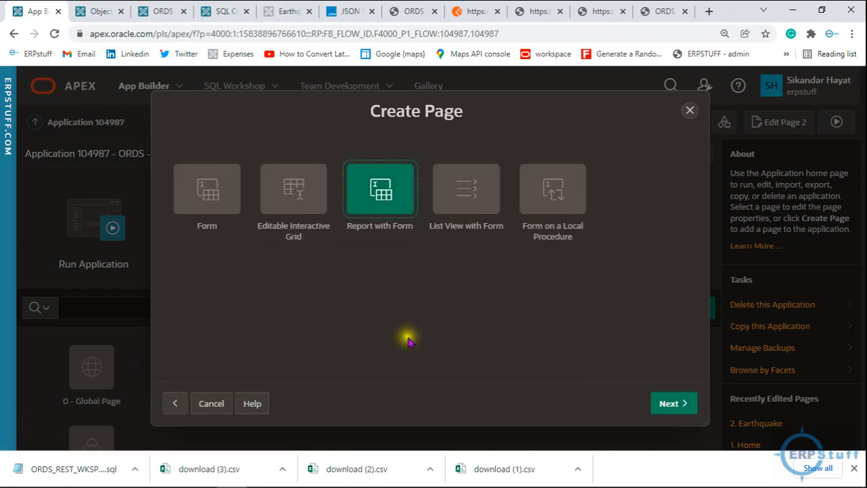
left_click(220, 204)
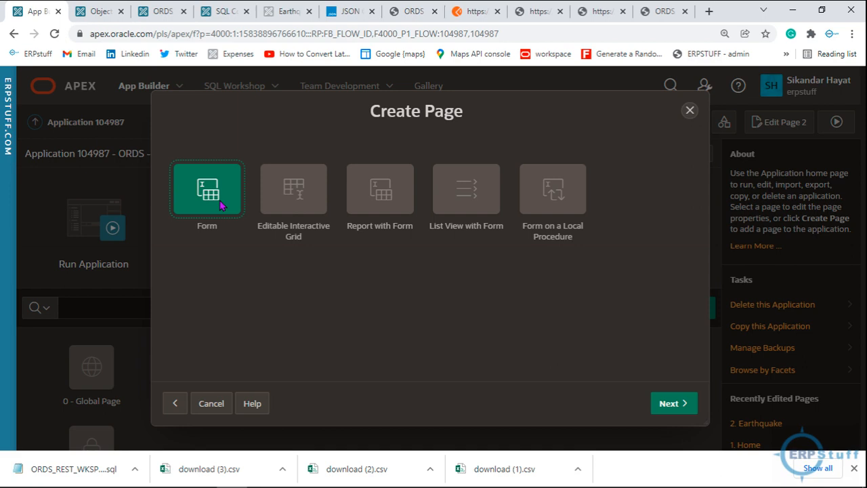
left_click(220, 204)
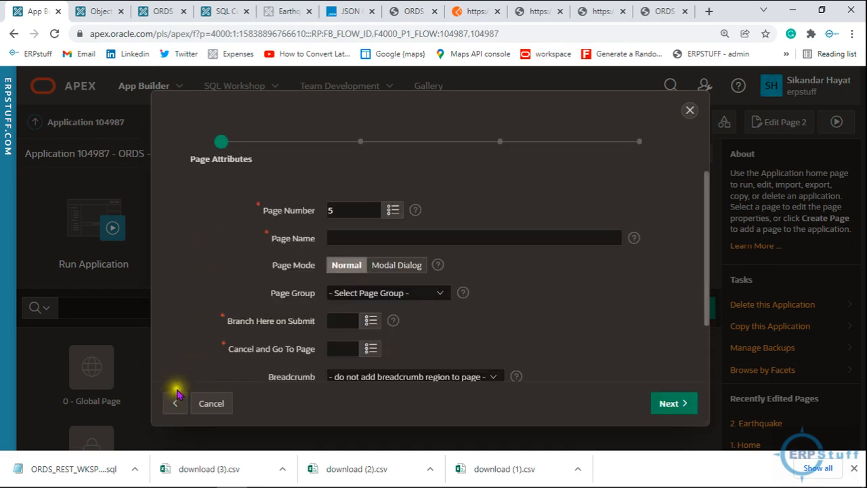
left_click(174, 406)
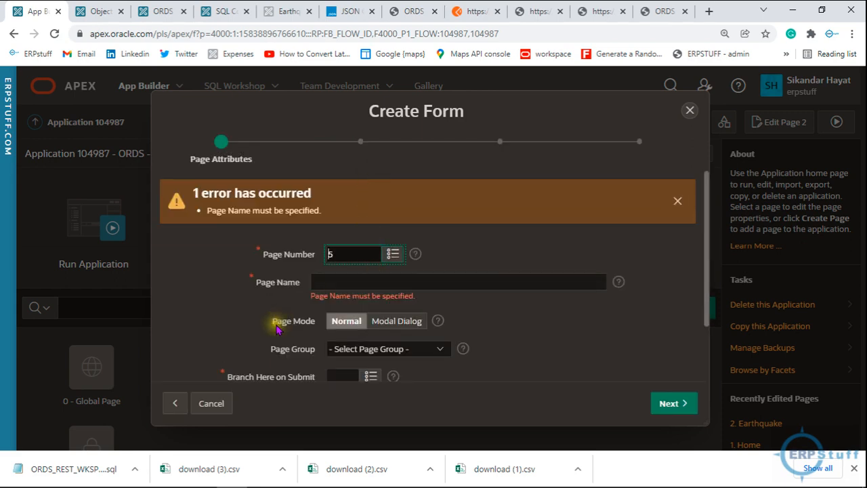
left_click(175, 406)
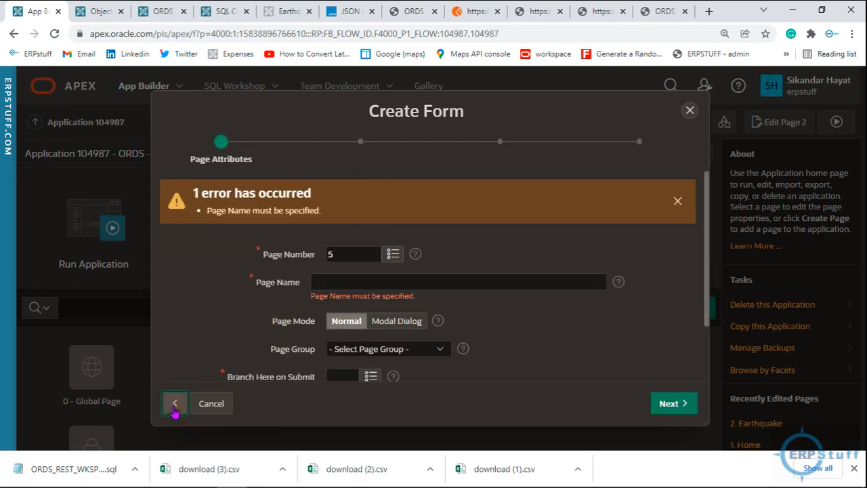
left_click(217, 410)
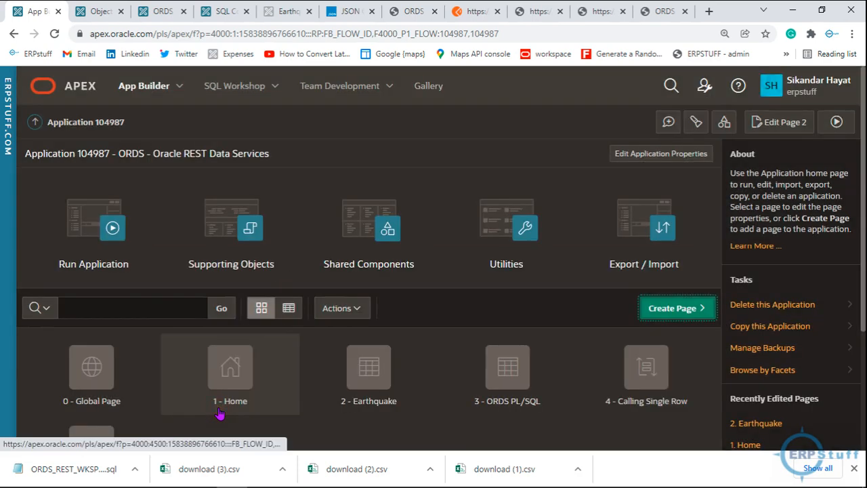
Start a Report with Form page, naming the report page EQ Report and the form page EQ Form, and continue to the navigation preferences.
left_click(673, 308)
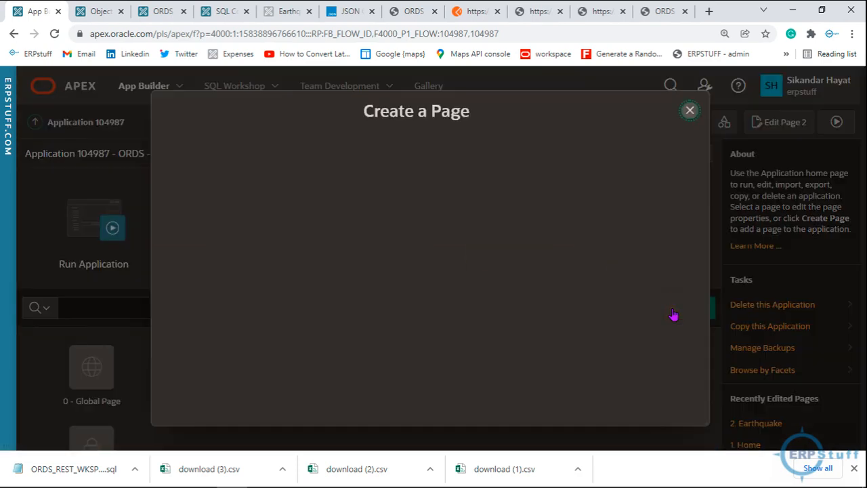
left_click(389, 237)
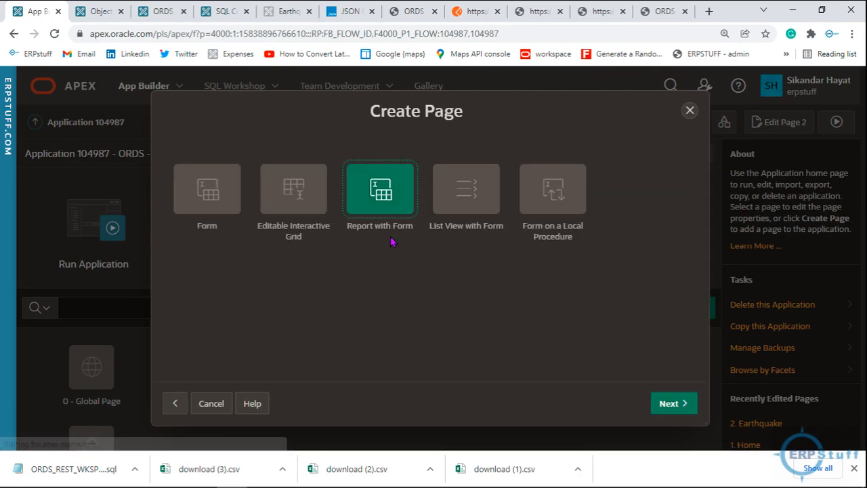
left_click(391, 211)
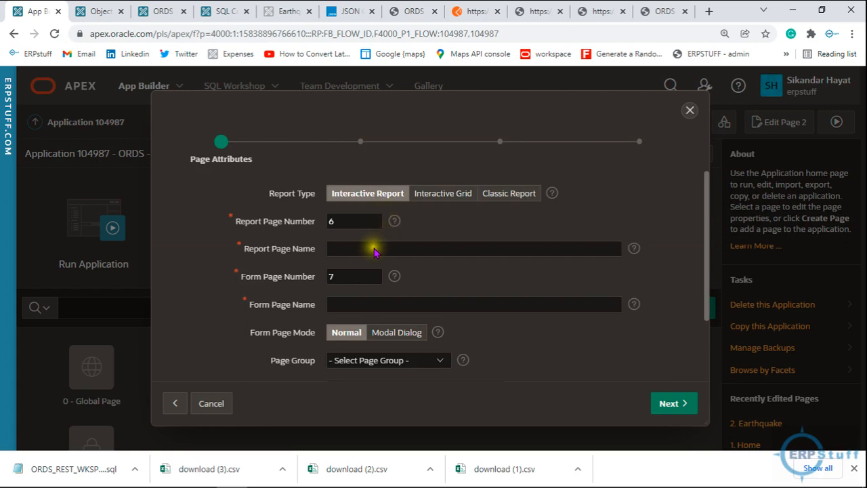
left_click(375, 249)
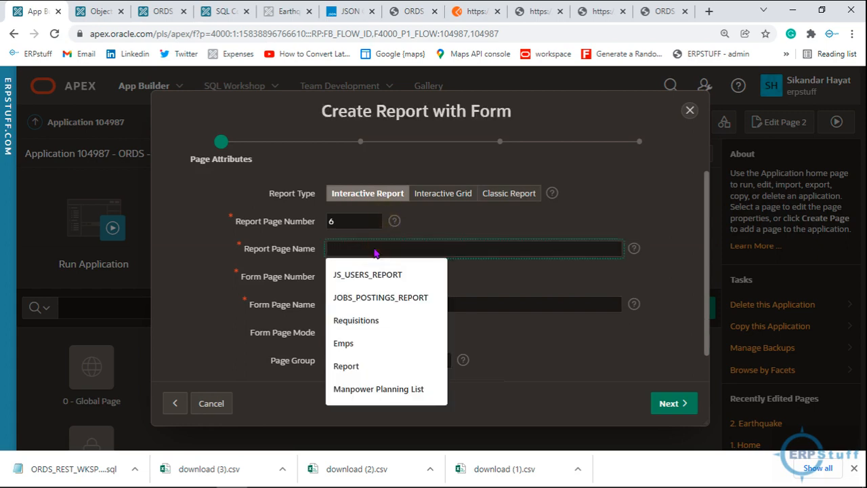
type("E")
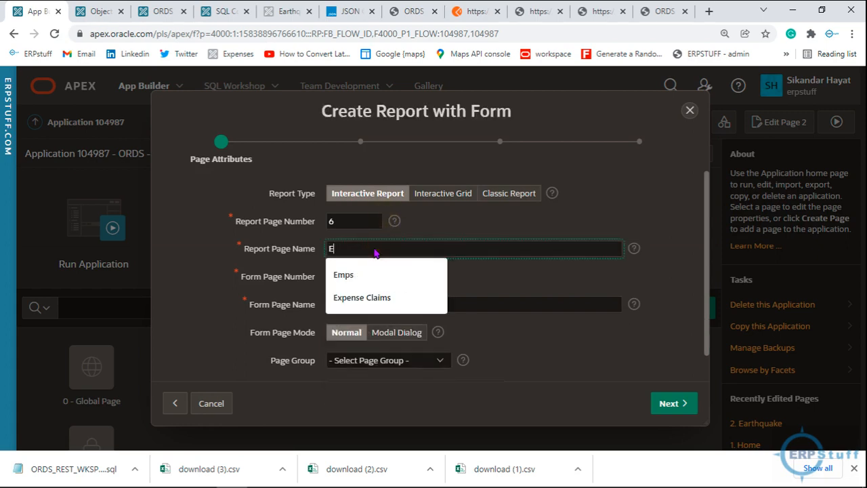
type("Q Report")
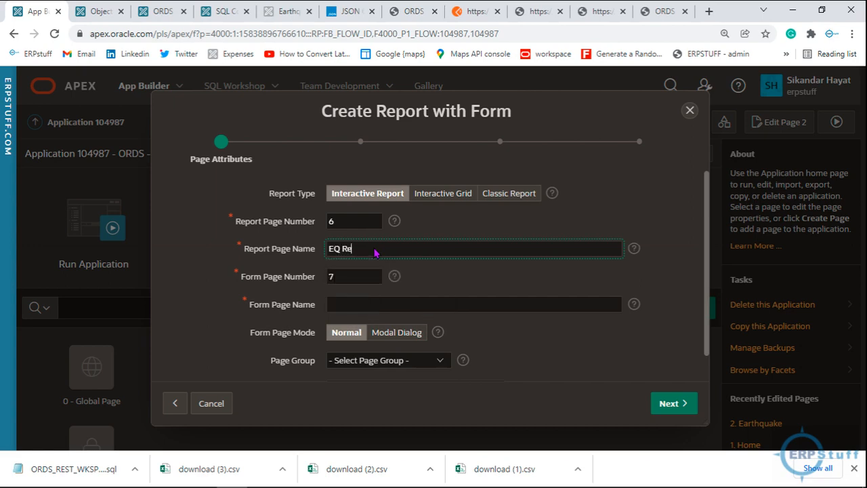
left_click(356, 300)
type("EQ Form")
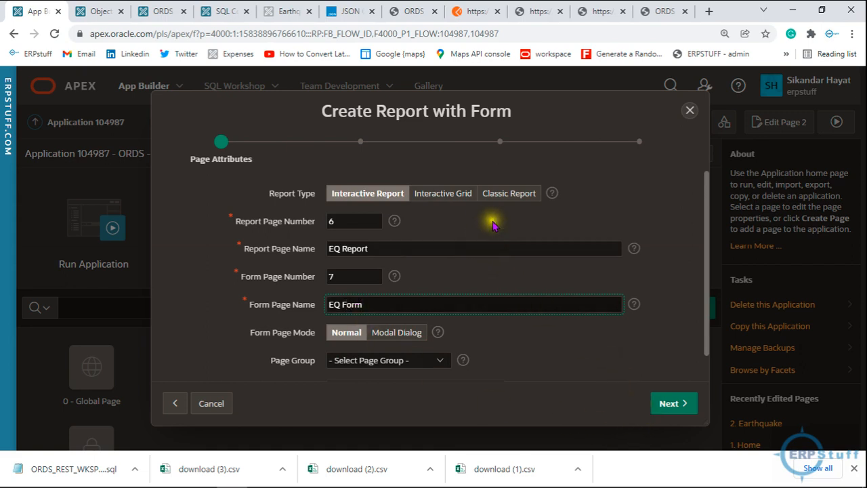
left_click(677, 403)
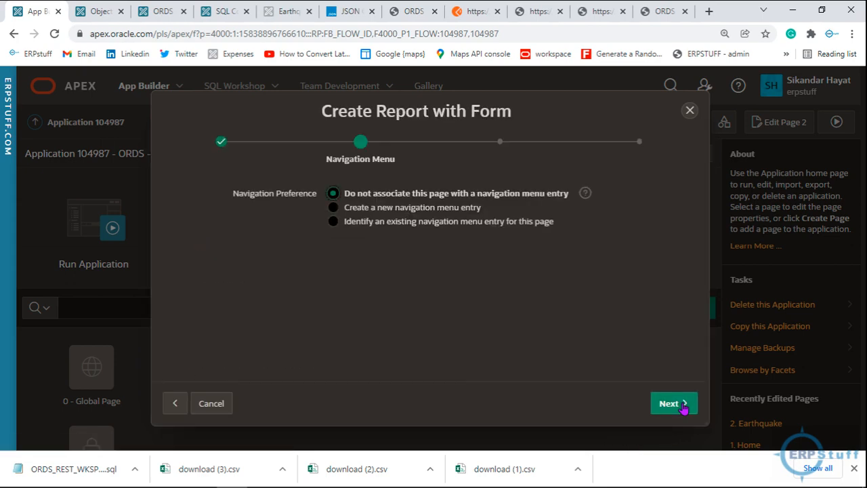
Create a new navigation menu entry EQ Report with Home as its parent, and continue to the data source.
left_click(405, 208)
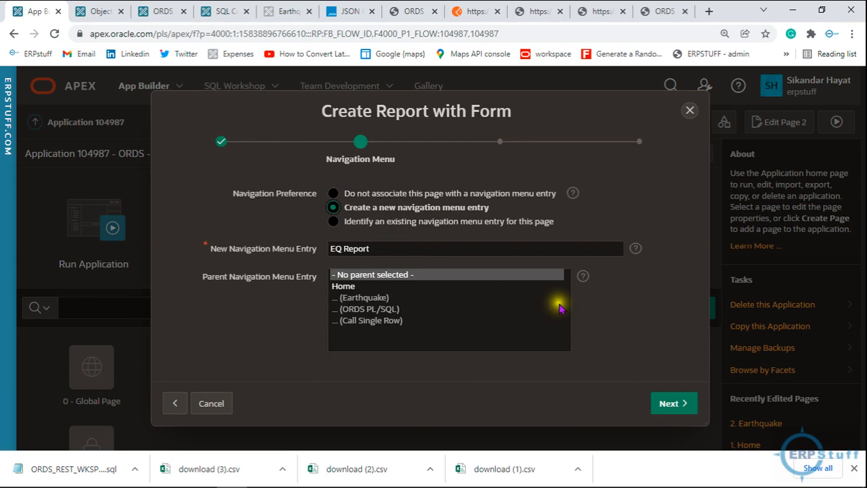
left_click(404, 286)
left_click(669, 403)
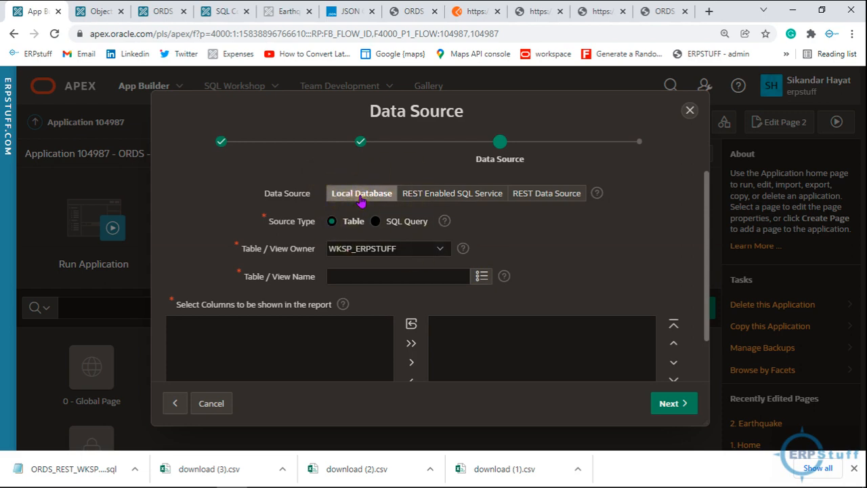
Set the data source type to REST Data Source and choose earthquakes as the source.
left_click(546, 195)
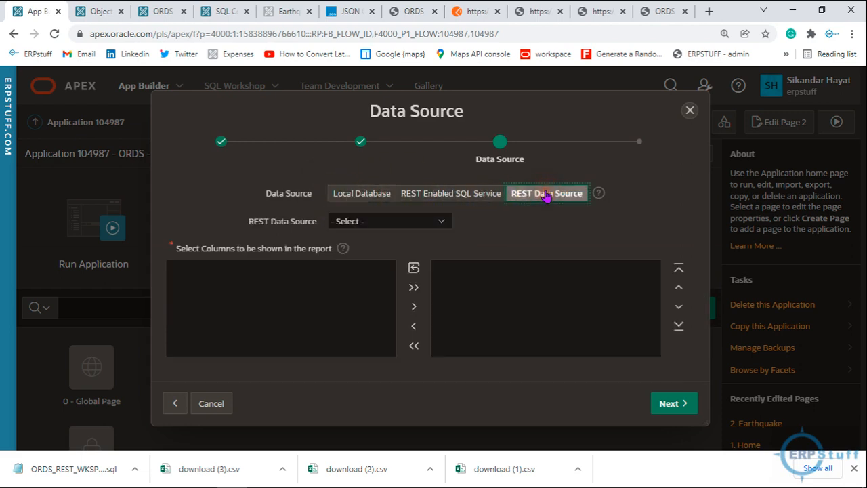
left_click(388, 223)
left_click(381, 248)
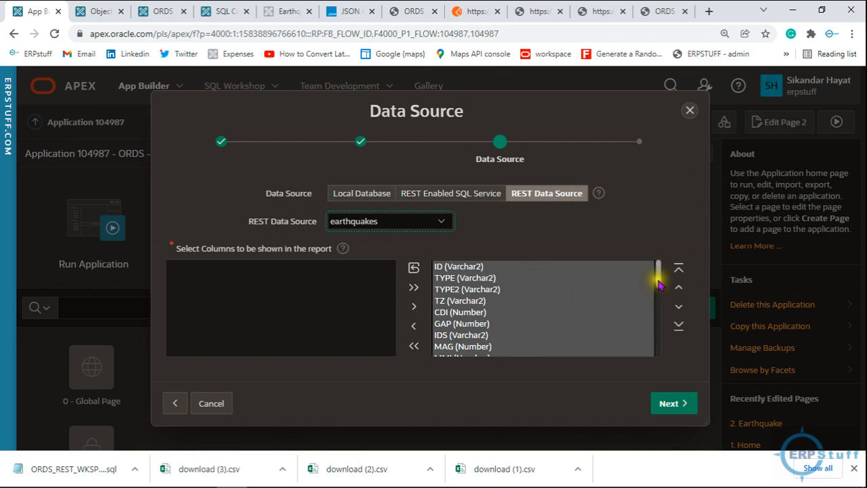
Limit the report columns to ID, TYPE, TZ, GAP and MAG, and continue to the form page settings.
left_click_drag(658, 279, 664, 255)
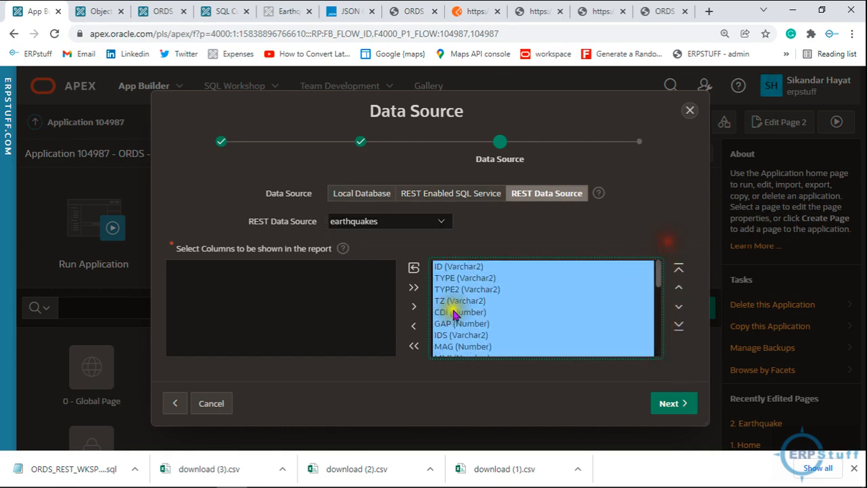
left_click(416, 348)
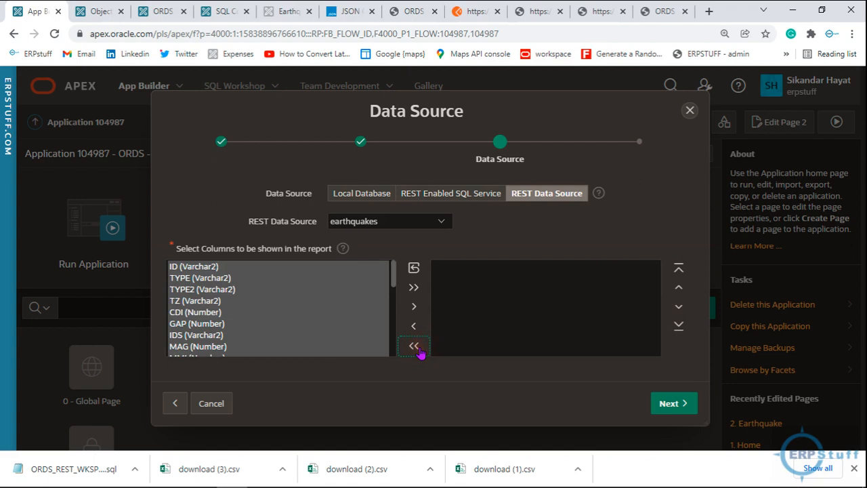
double_click(222, 266)
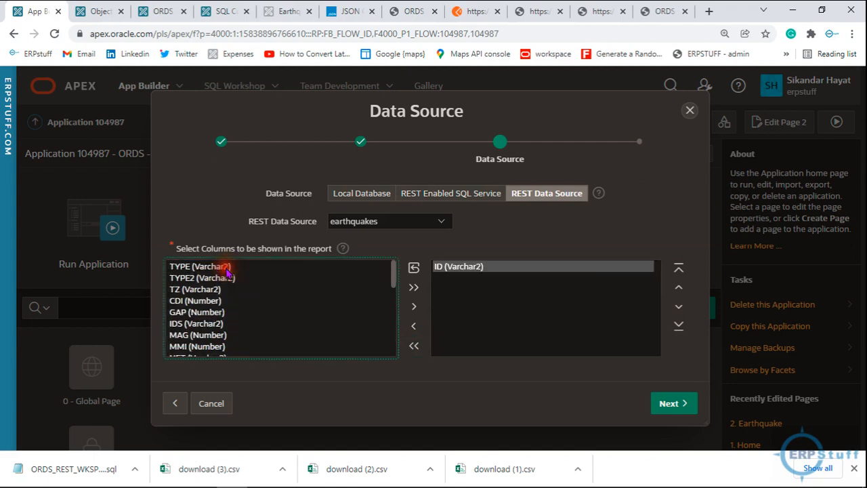
double_click(223, 267)
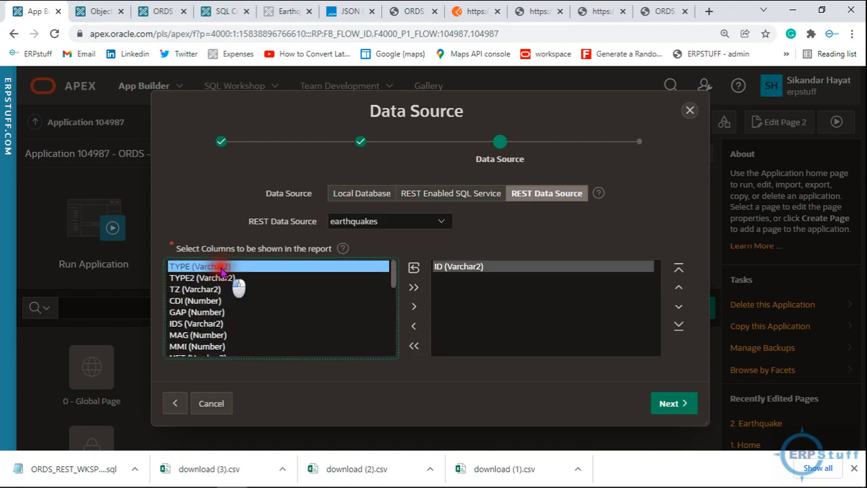
double_click(209, 279)
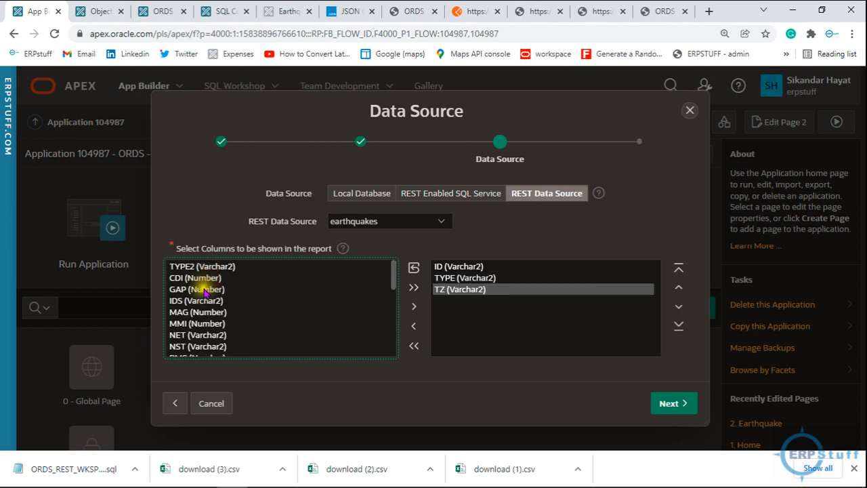
double_click(204, 290)
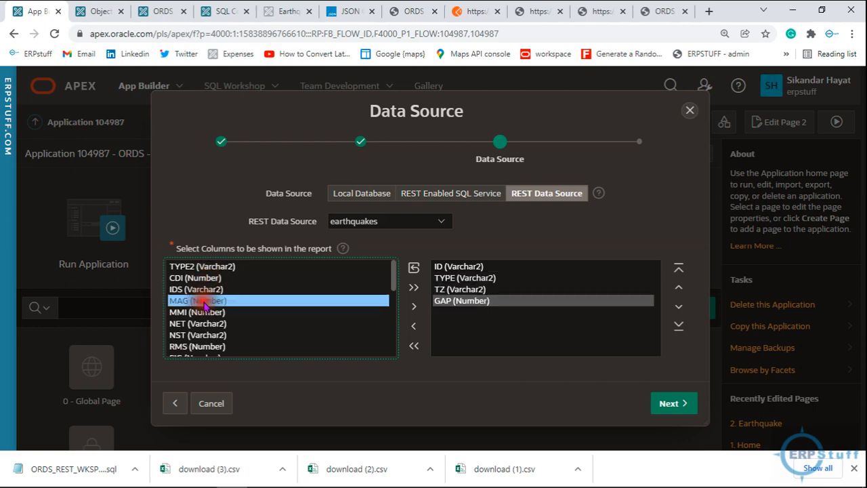
double_click(203, 301)
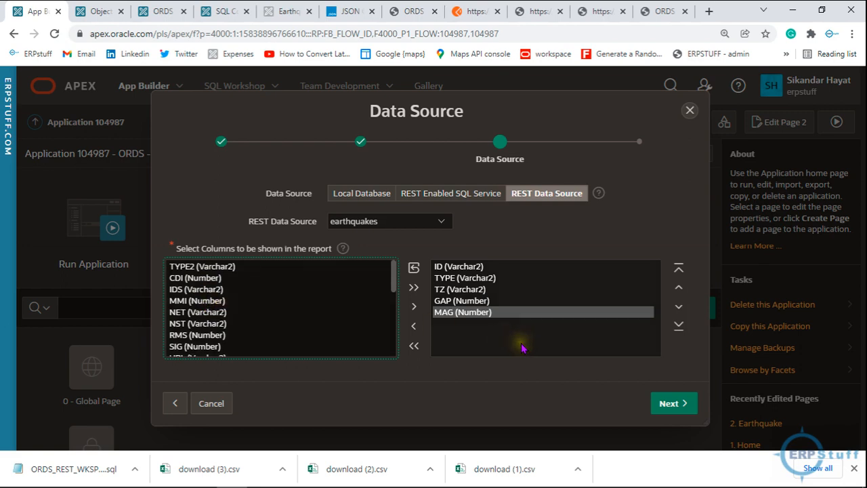
left_click(674, 414)
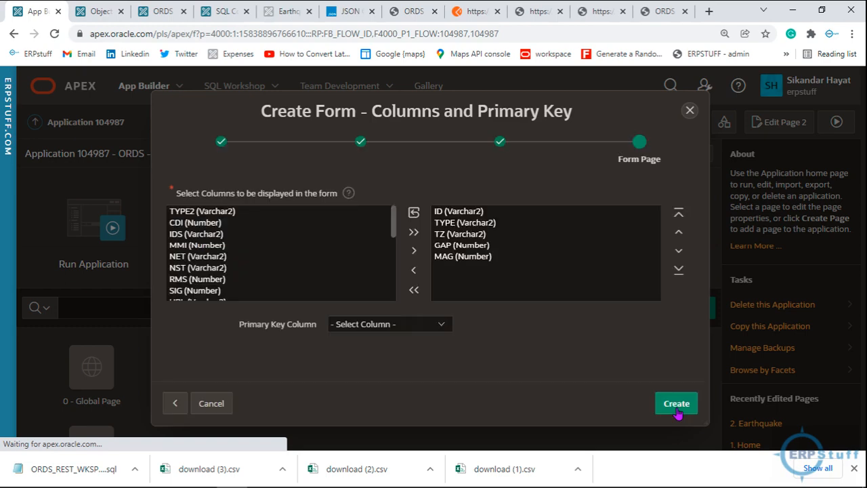
Set ID (Varchar2) as the form's primary key column and create the report and form pages.
left_click(433, 323)
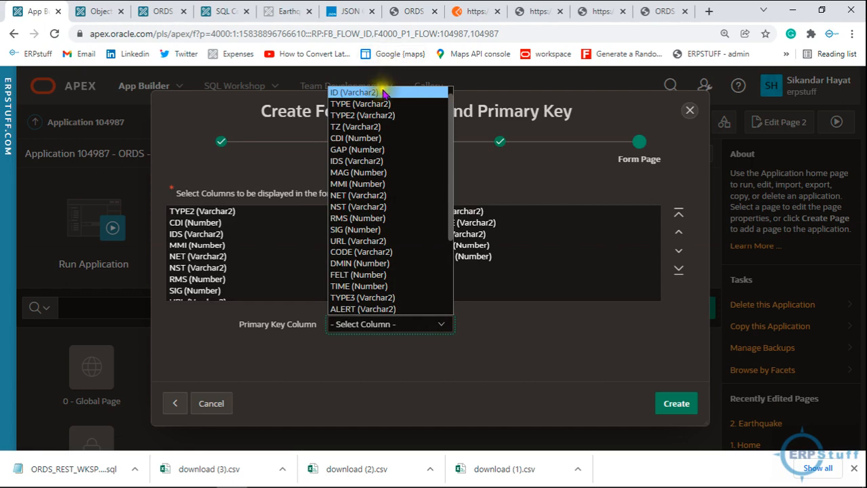
left_click(395, 91)
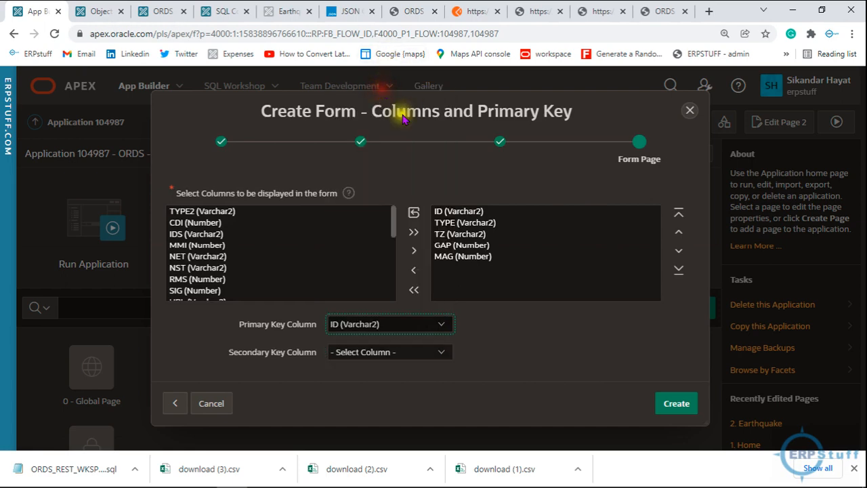
left_click(675, 404)
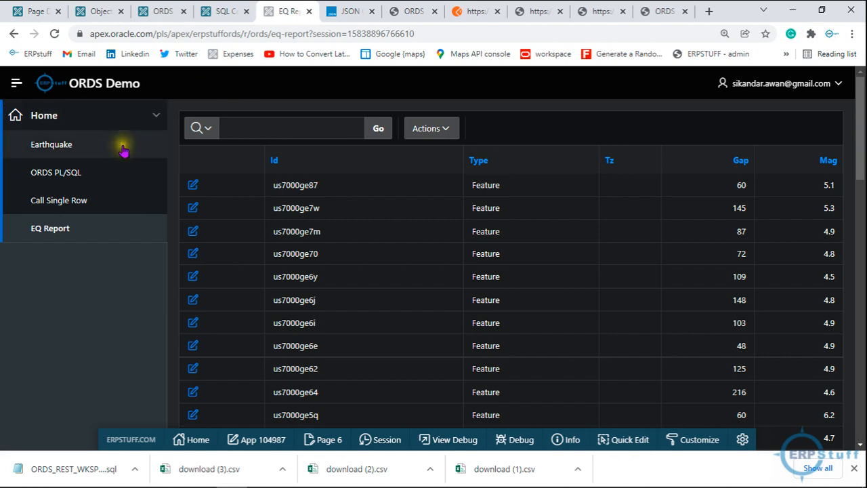
Open the first earthquake record in EQ Form, review its fields, and return to EQ Report to look through the rows.
left_click(194, 185)
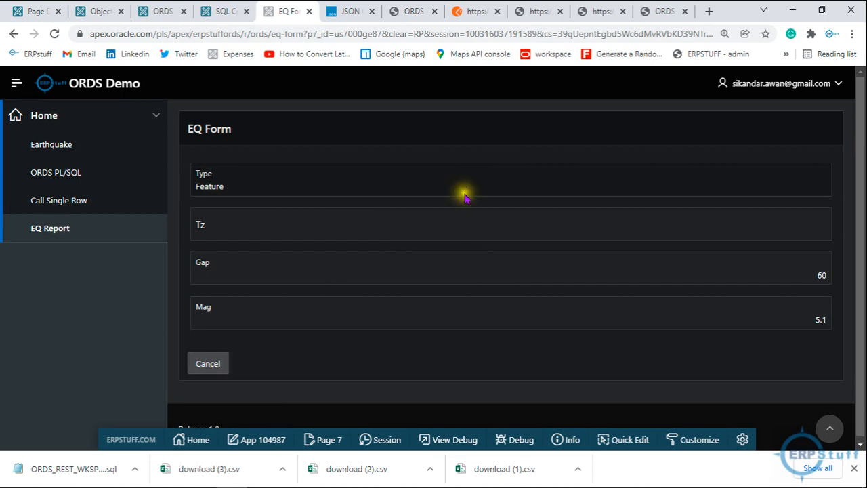
left_click_drag(861, 134, 864, 216)
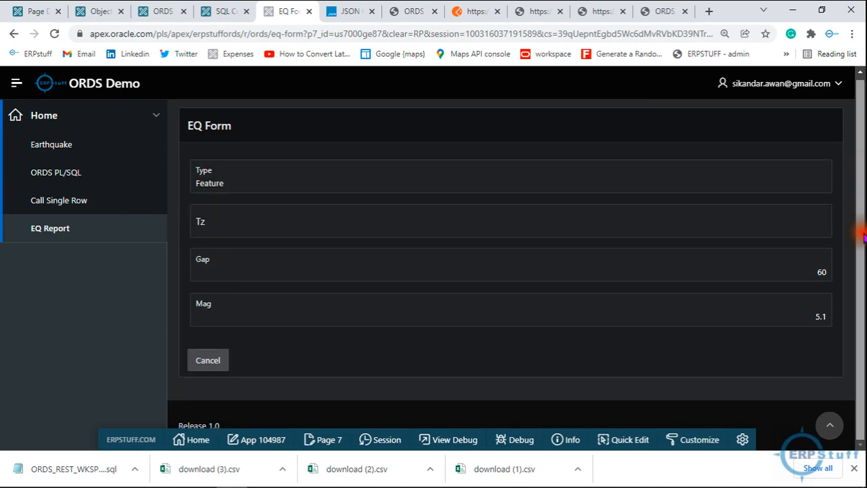
left_click_drag(862, 139, 861, 124)
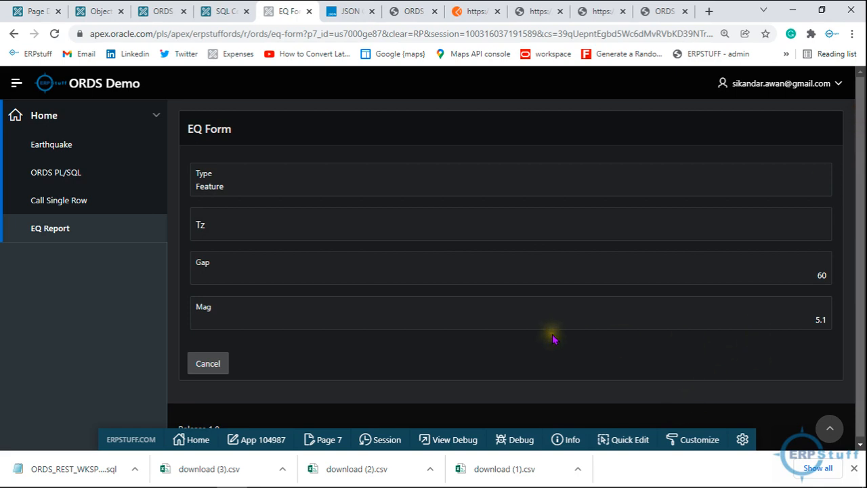
left_click(208, 369)
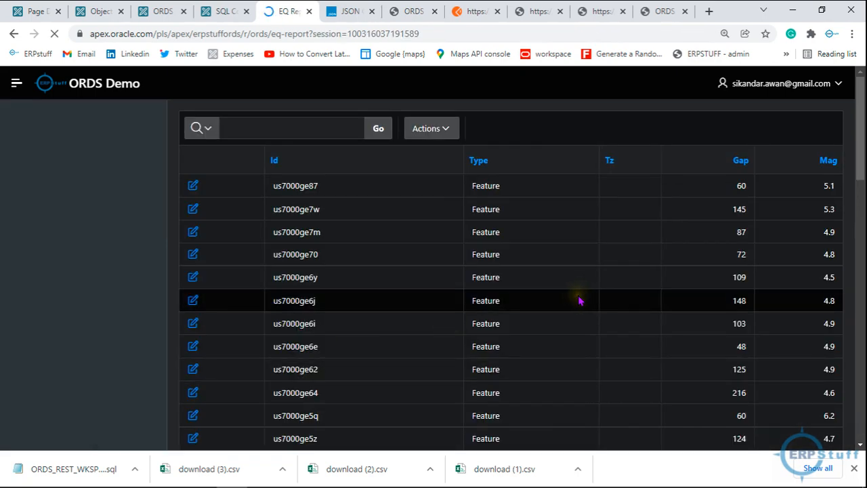
left_click_drag(860, 119, 862, 142)
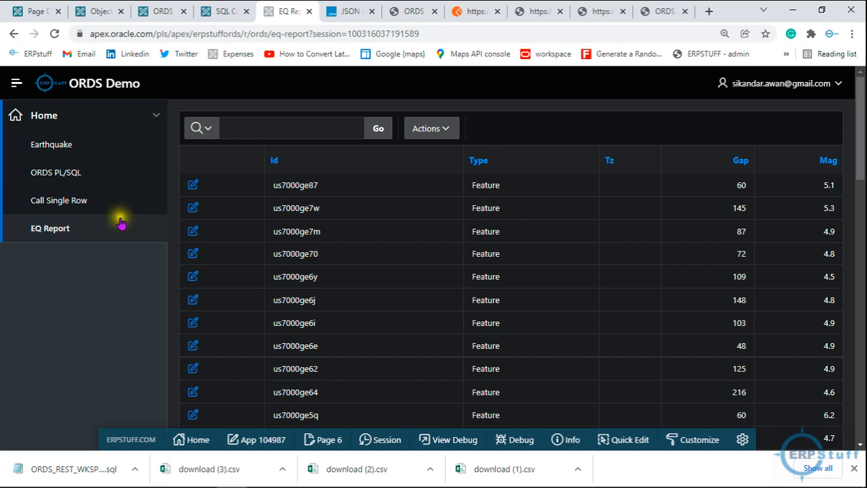
Open the Call Single Row page, look up the first record's employee number in the hr/employees JSON, and return to the page.
left_click(67, 208)
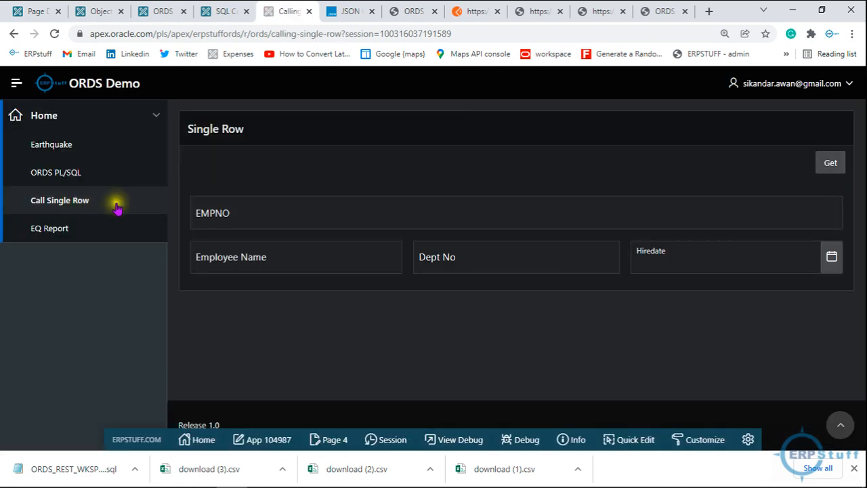
left_click(539, 14)
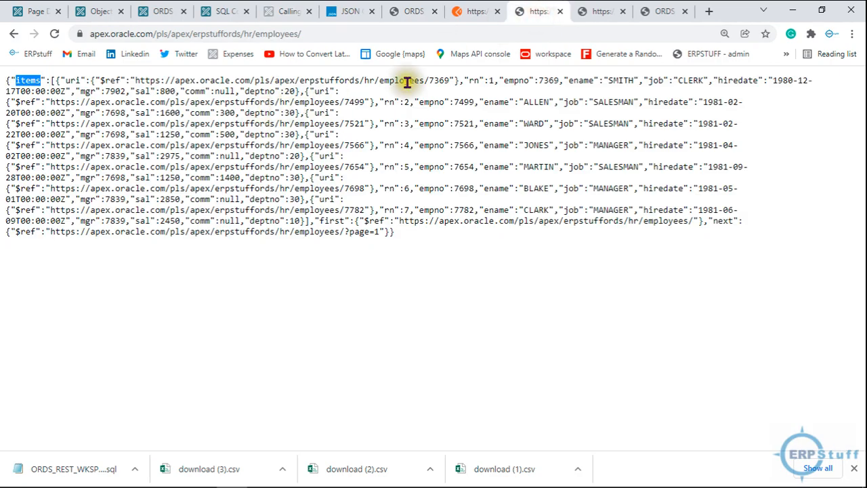
double_click(438, 79)
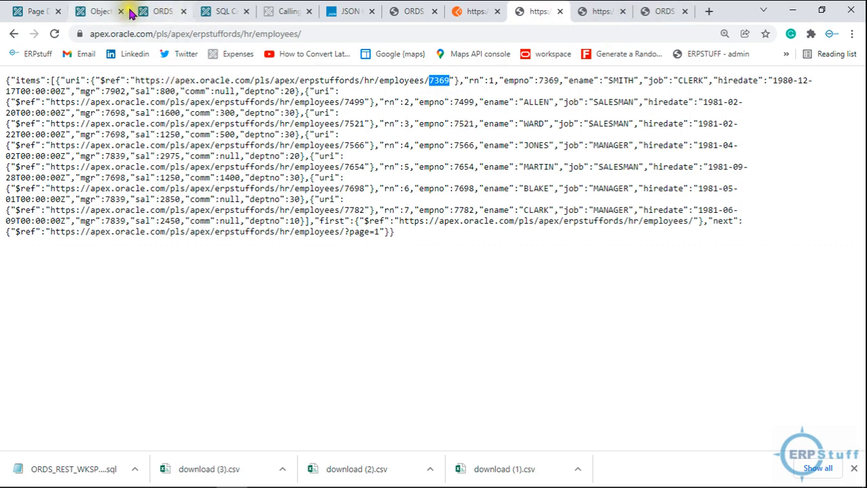
left_click(214, 13)
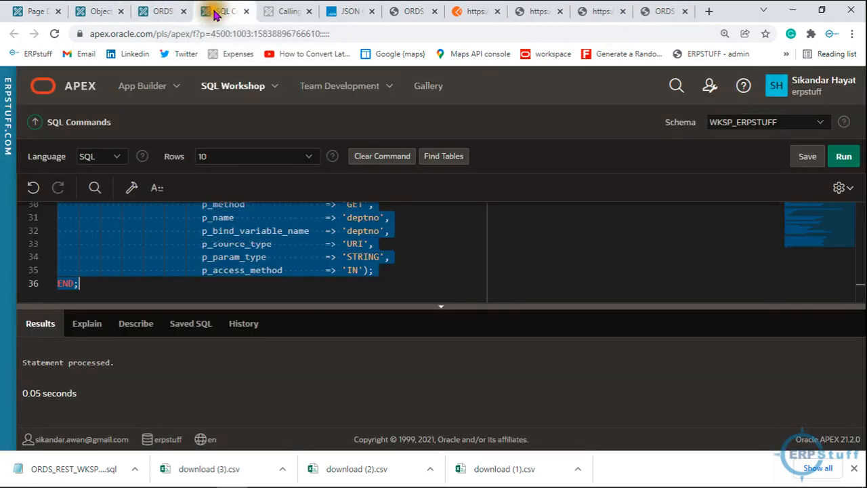
left_click(288, 13)
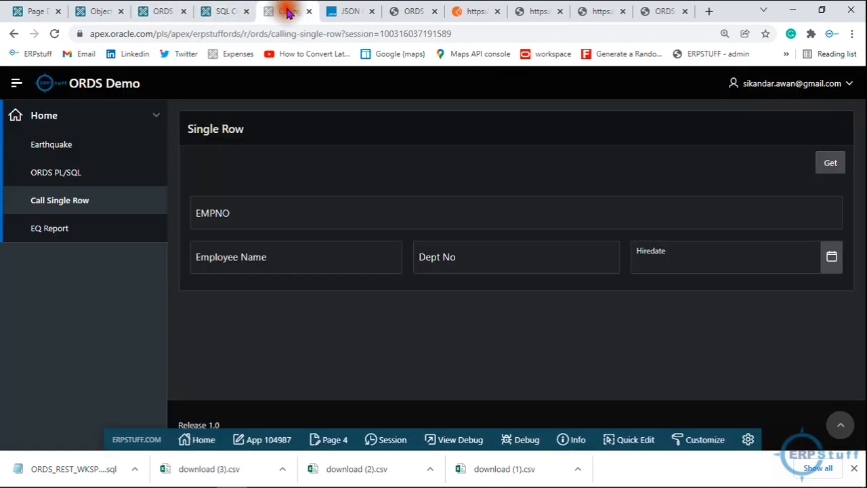
Enter the first JSON record's employee number as EMPNO in the Single Row form and run Get.
left_click(496, 218)
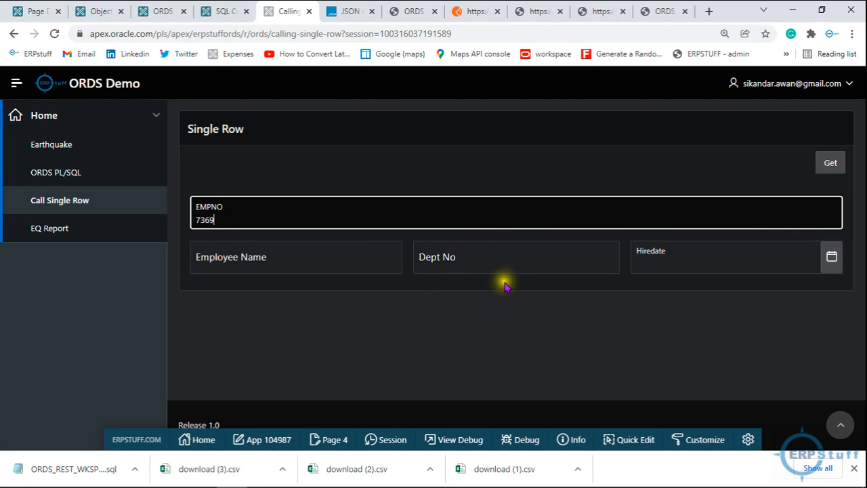
left_click(291, 257)
left_click(472, 262)
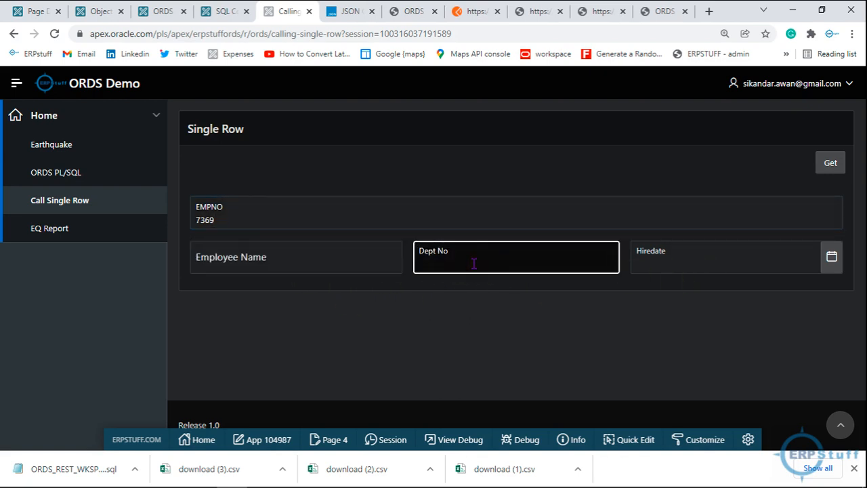
left_click(684, 248)
left_click(508, 330)
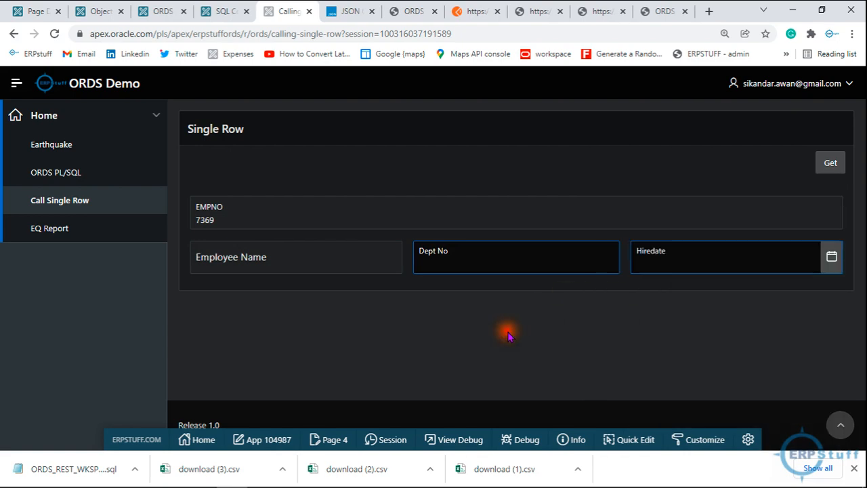
left_click(831, 165)
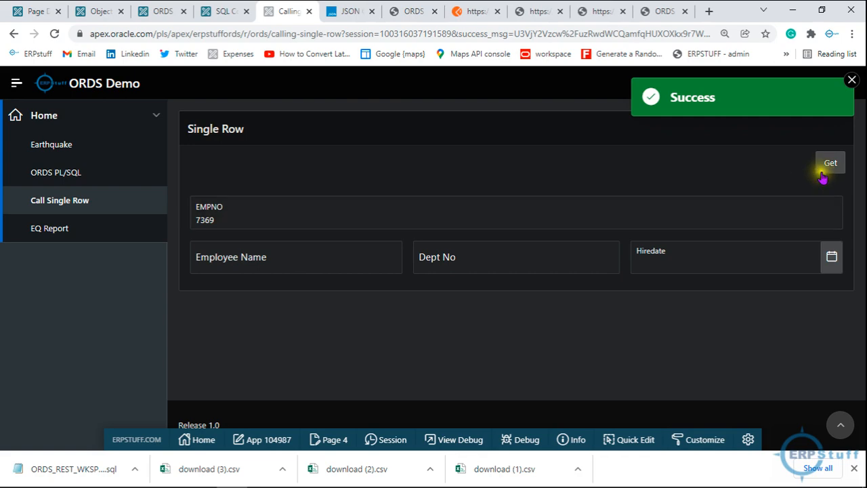
Open page 4 in Page Designer and examine the PL/SQL code of its New process, including the REST request's HTTP method.
left_click(331, 440)
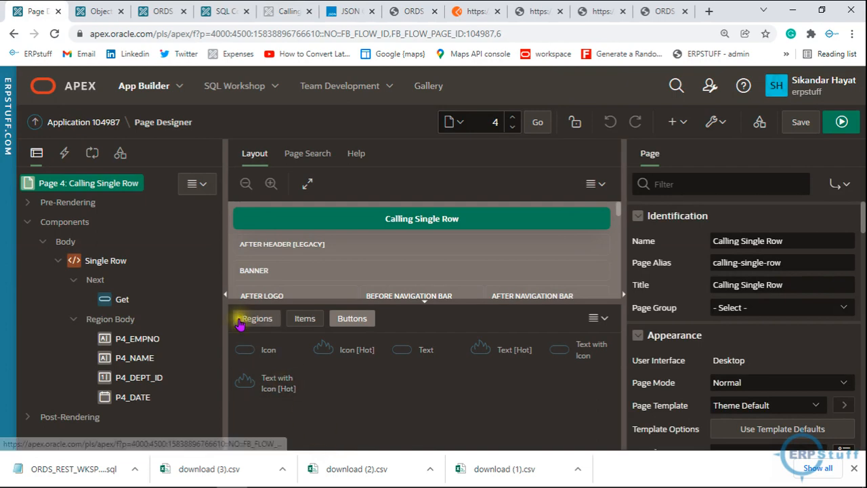
left_click(119, 301)
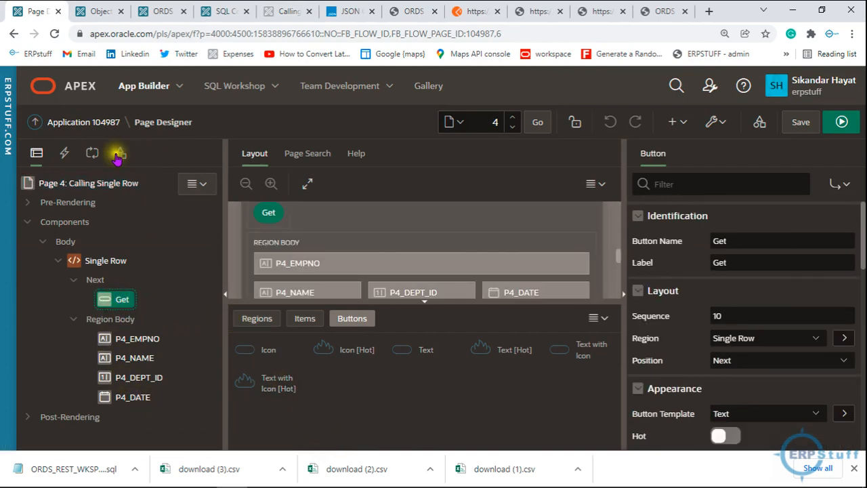
left_click(93, 154)
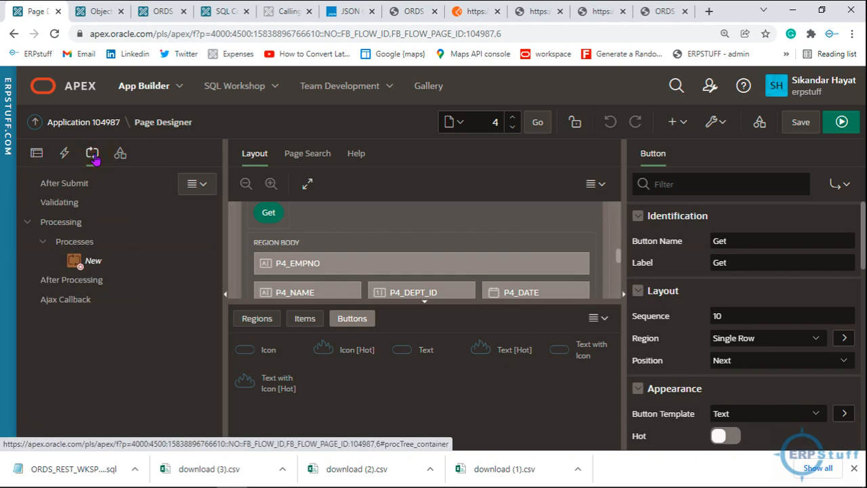
left_click(78, 261)
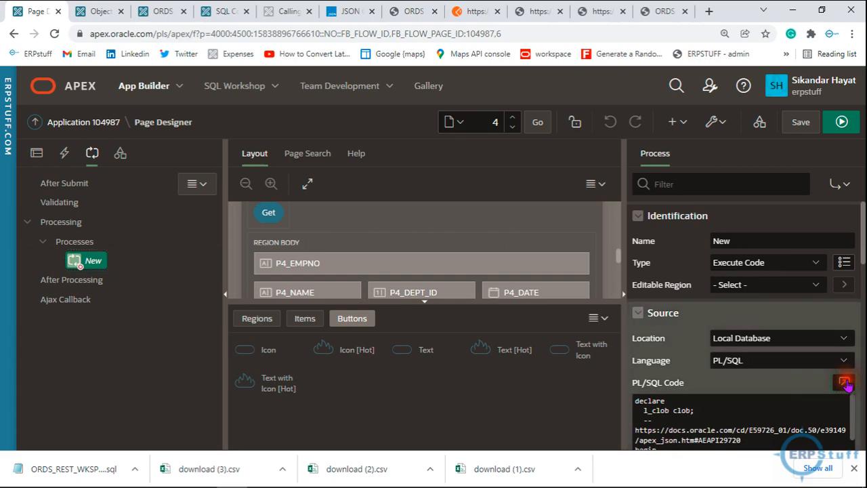
left_click(846, 383)
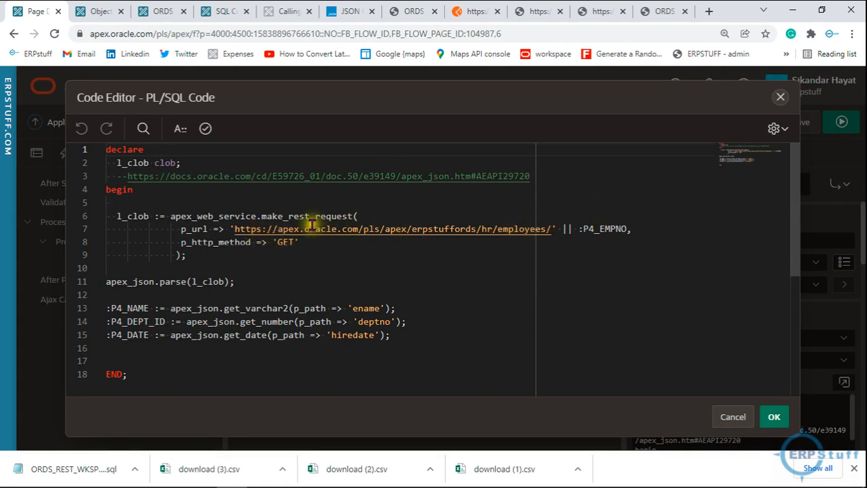
double_click(288, 242)
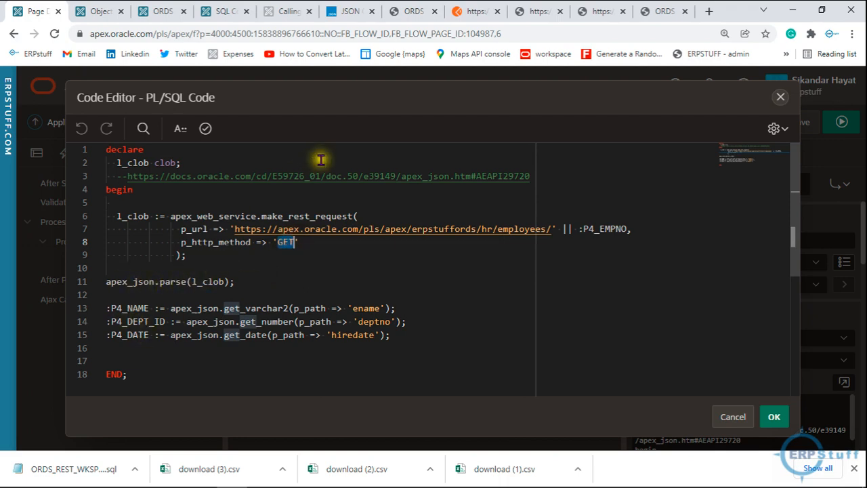
Examine the documentation link in the code comment and the apex_json get_varchar2, get_number and get_date calls that fill the page items.
left_click_drag(126, 177, 521, 172)
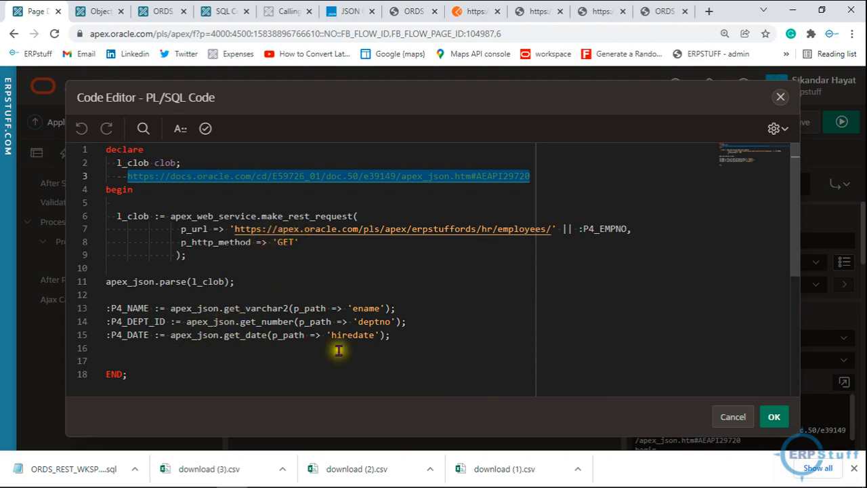
left_click(277, 289)
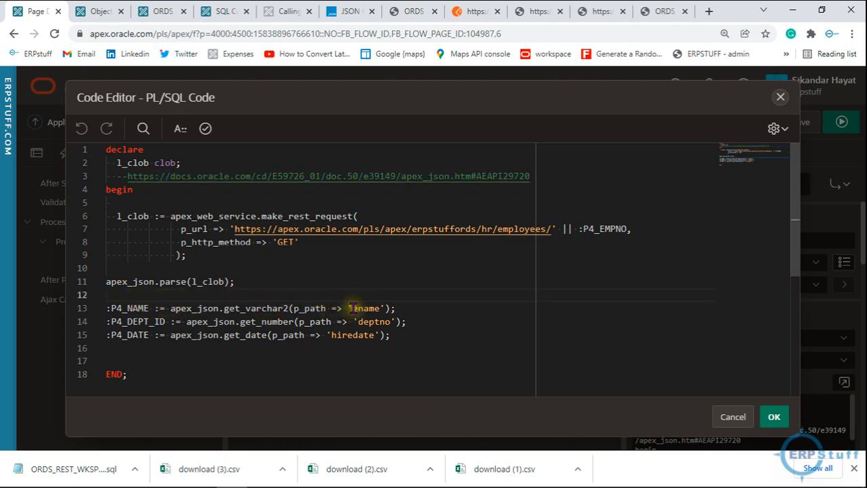
left_click_drag(239, 320, 298, 322)
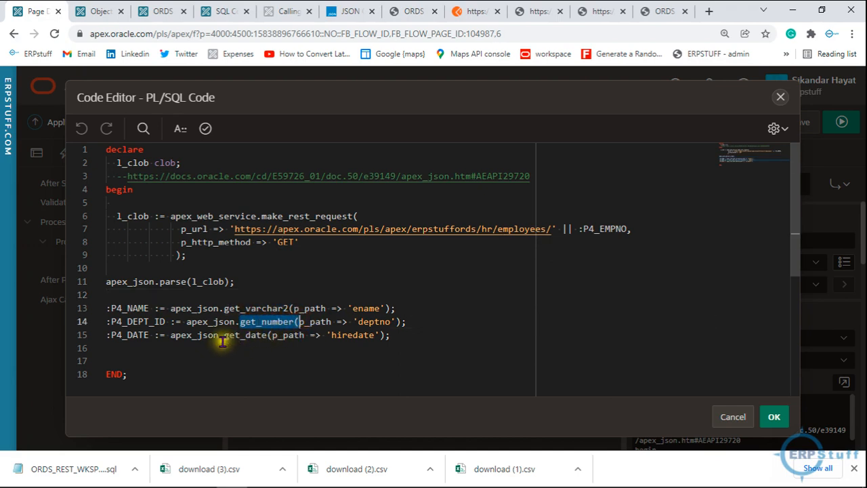
left_click_drag(222, 337, 270, 336)
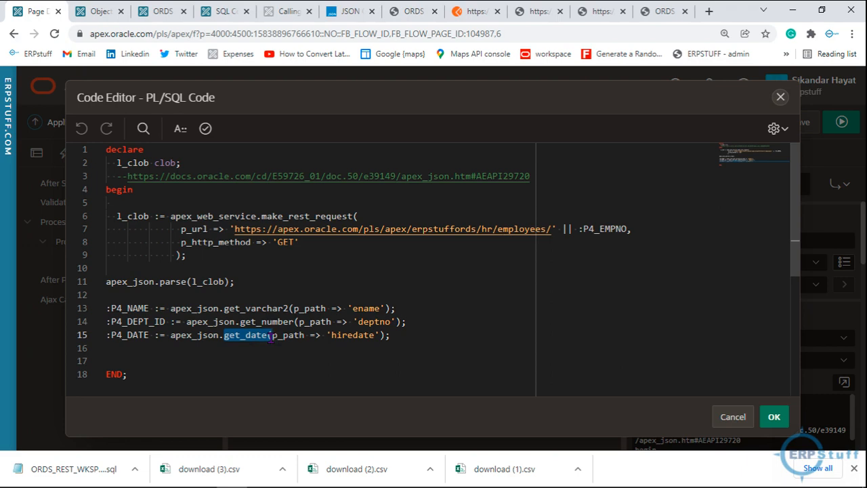
left_click_drag(270, 336, 274, 337)
left_click_drag(239, 308, 283, 309)
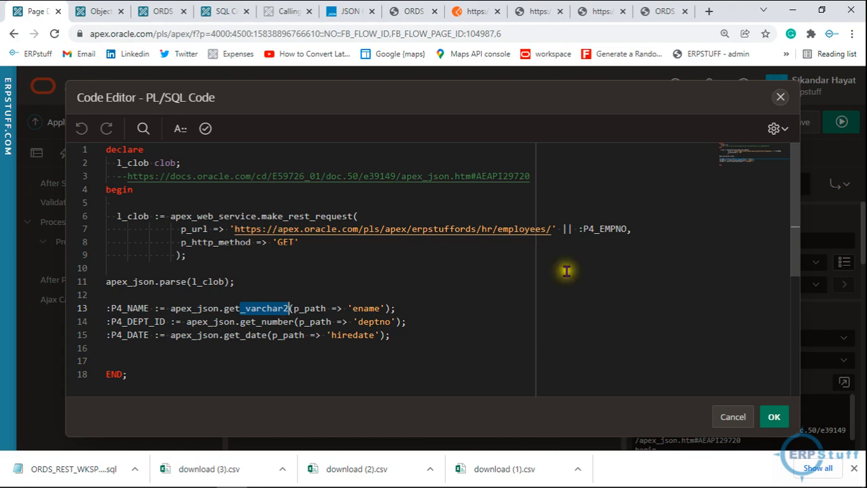
Copy the hr/employees URL from p_url and reload the single-employee JSON page with it, keeping the employee number after a slash.
left_click_drag(236, 229, 547, 229)
key("ctrl+c")
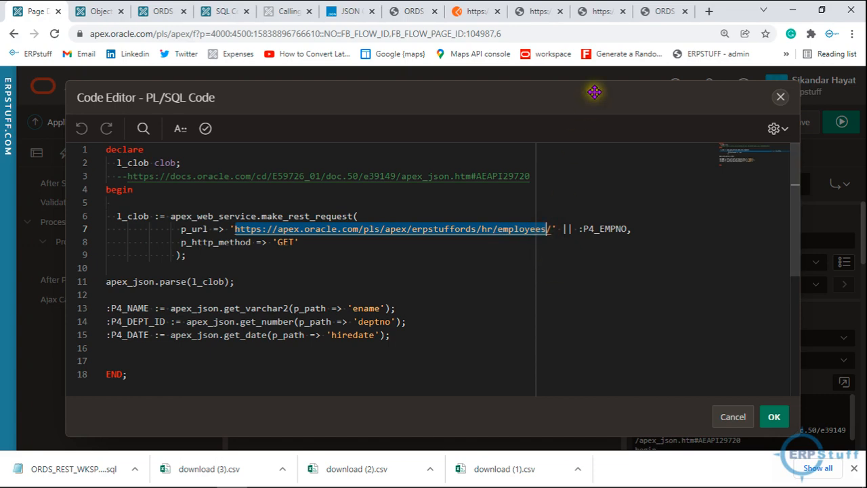
left_click(605, 14)
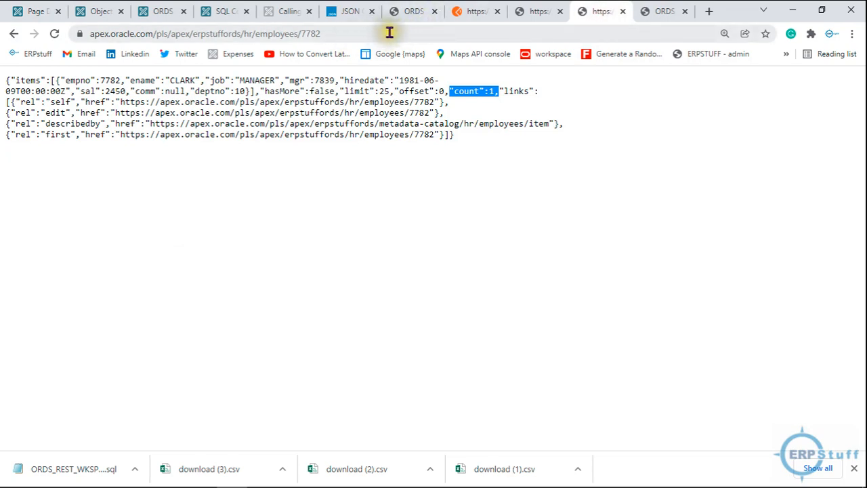
left_click_drag(300, 34, 23, 39)
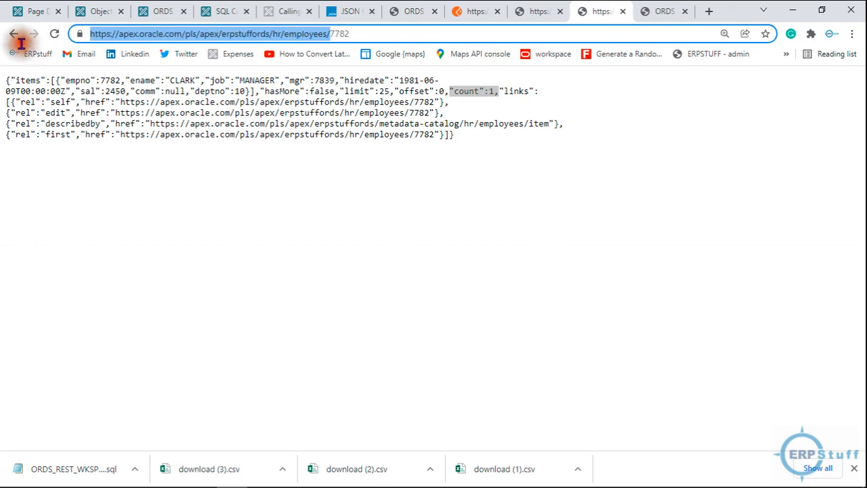
key("ctrl+v")
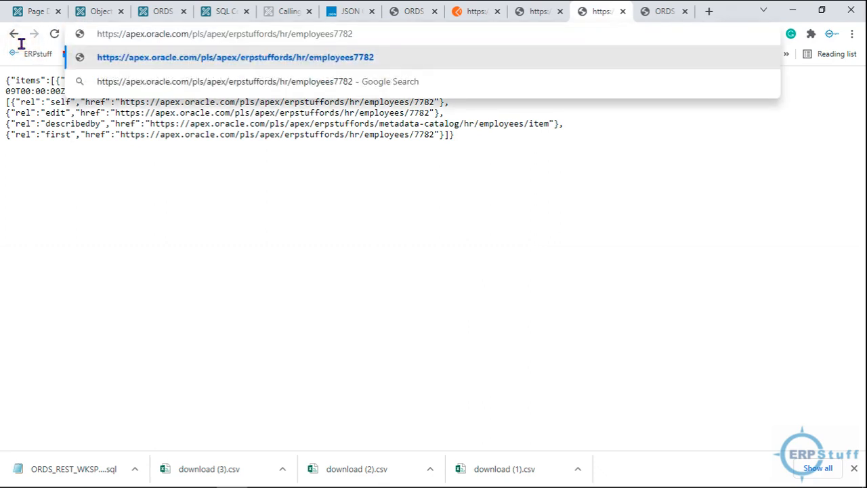
type("/")
key("Return")
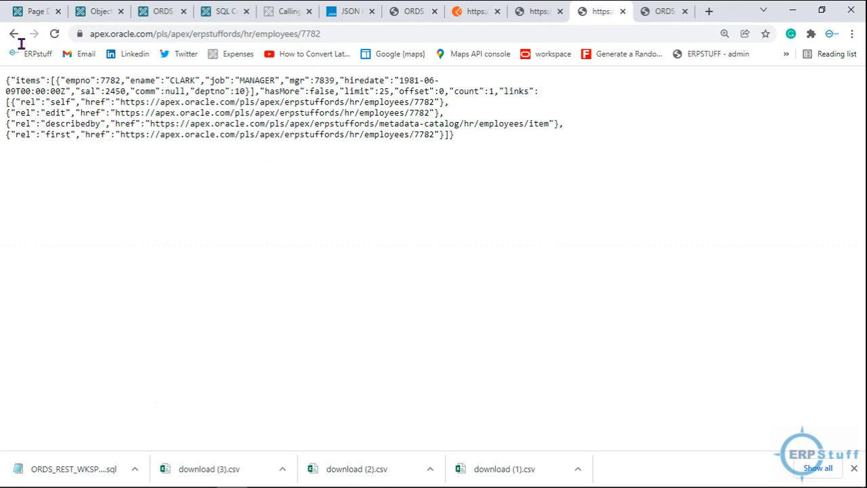
Copy the employee number from the JSON page's URL into EMPNO on the Single Row form, run Get, and dismiss the notification.
left_click(342, 35)
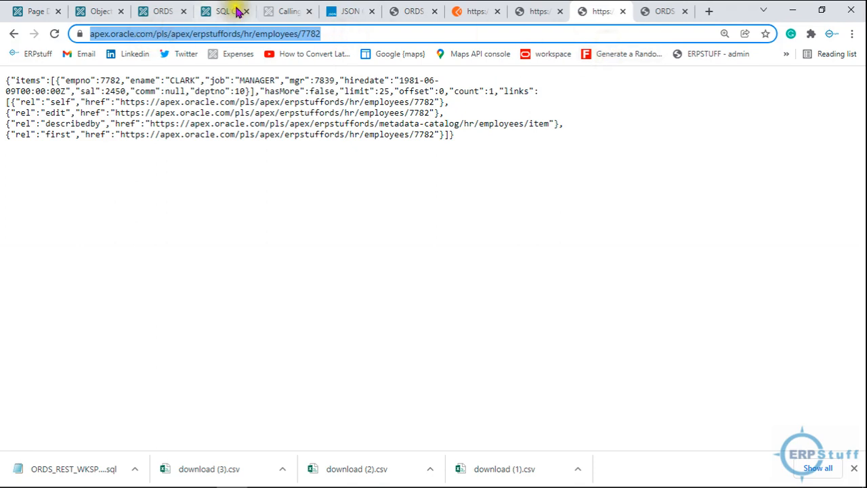
left_click(277, 14)
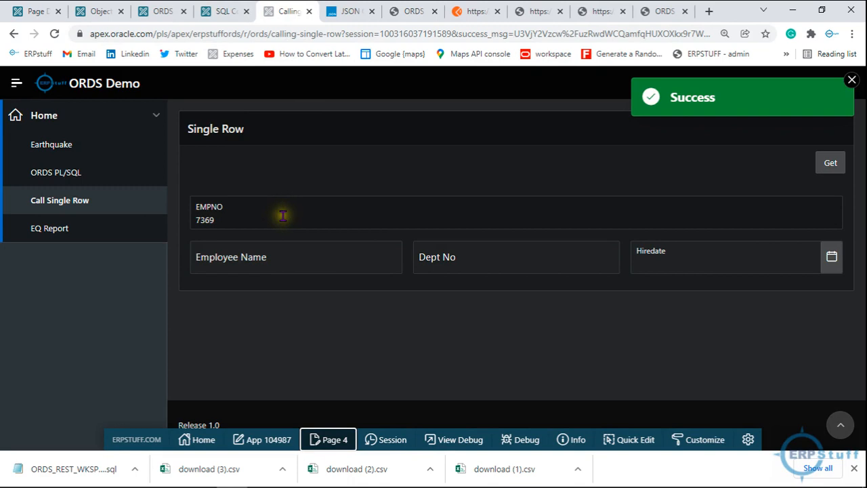
left_click(596, 11)
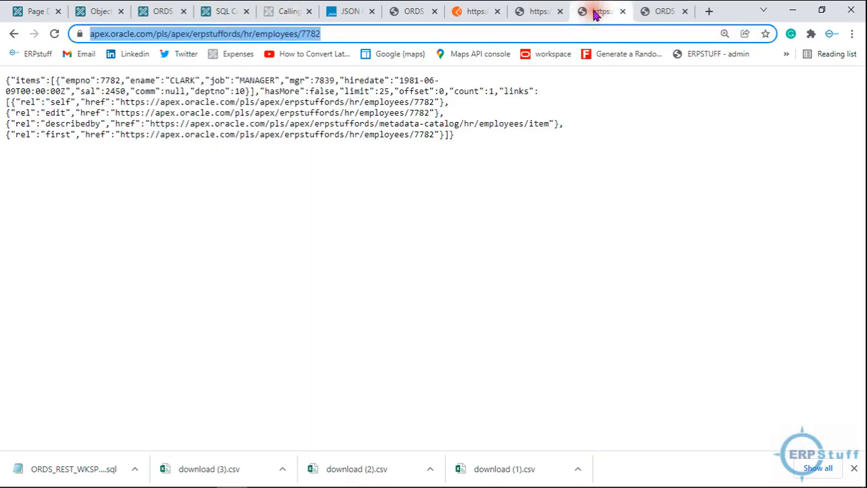
left_click(354, 33)
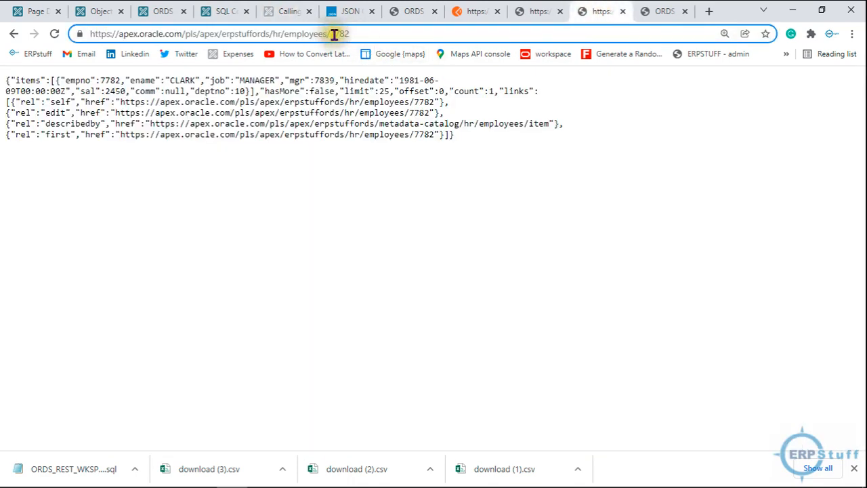
left_click_drag(333, 34, 370, 37)
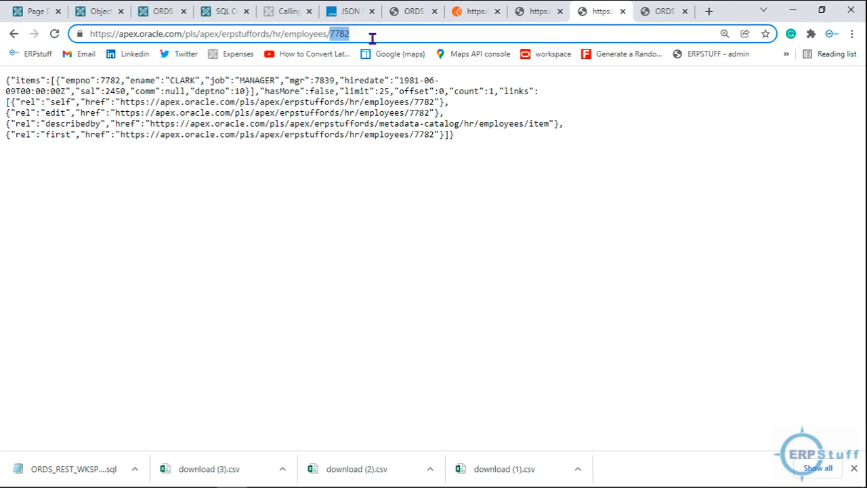
left_click(274, 12)
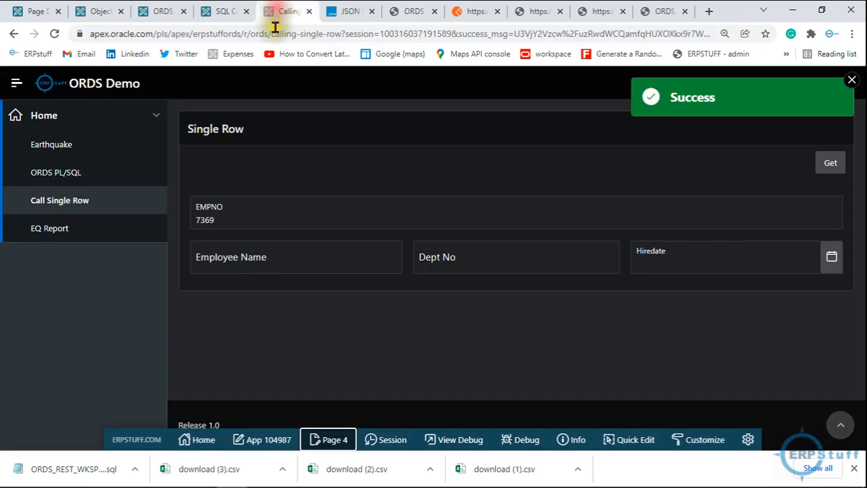
double_click(267, 213)
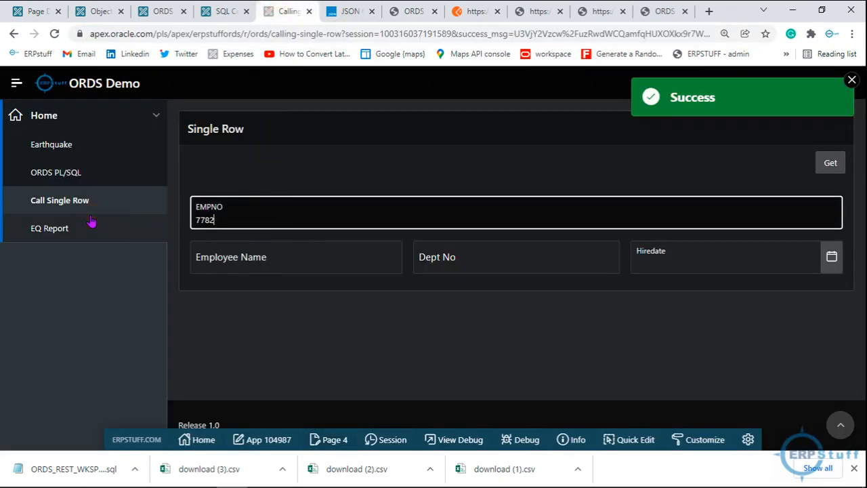
left_click(826, 166)
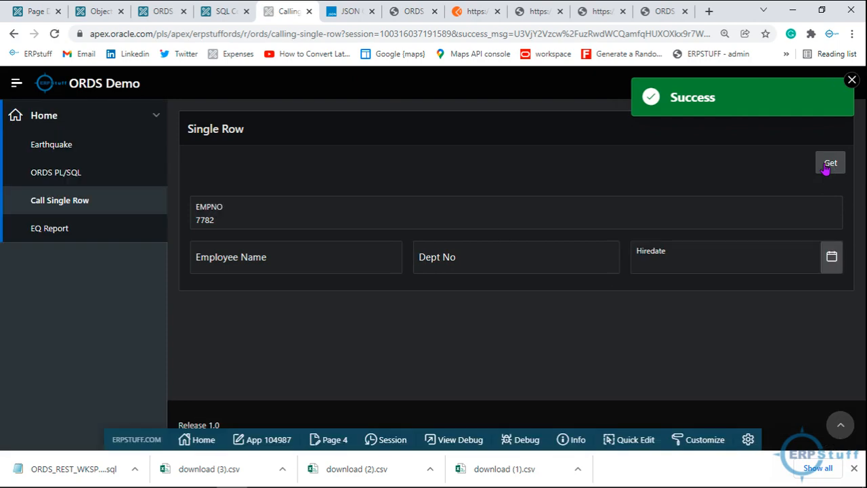
left_click(851, 80)
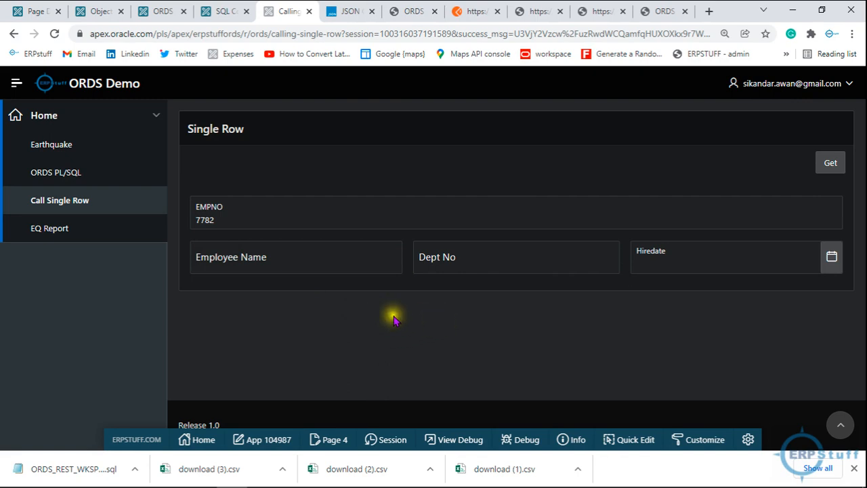
Return to the page 4 process code and examine how :P4_EMPNO is appended to the request URL.
left_click(160, 16)
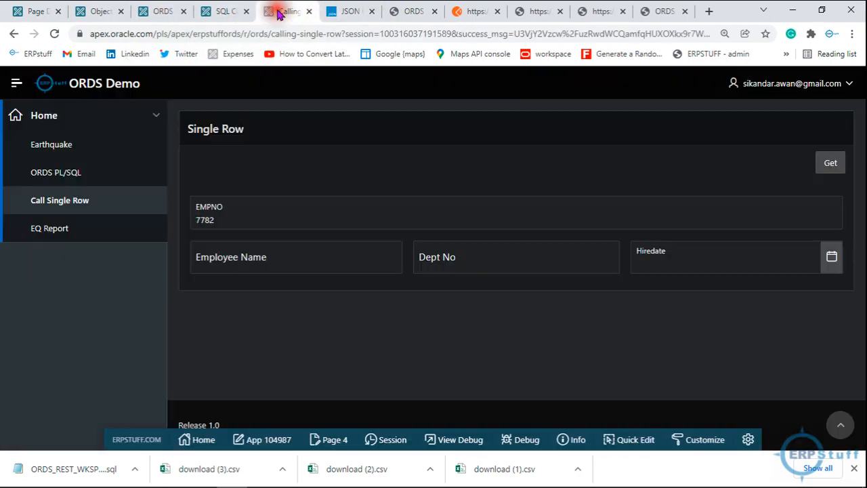
left_click(280, 12)
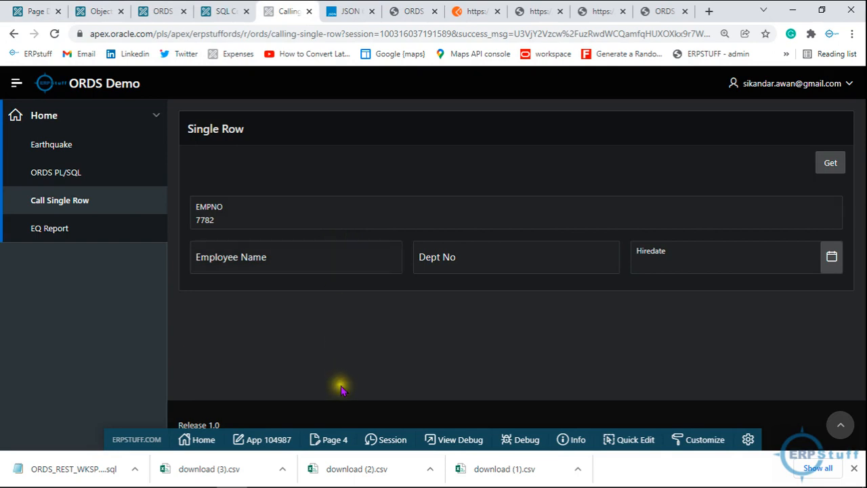
left_click(331, 440)
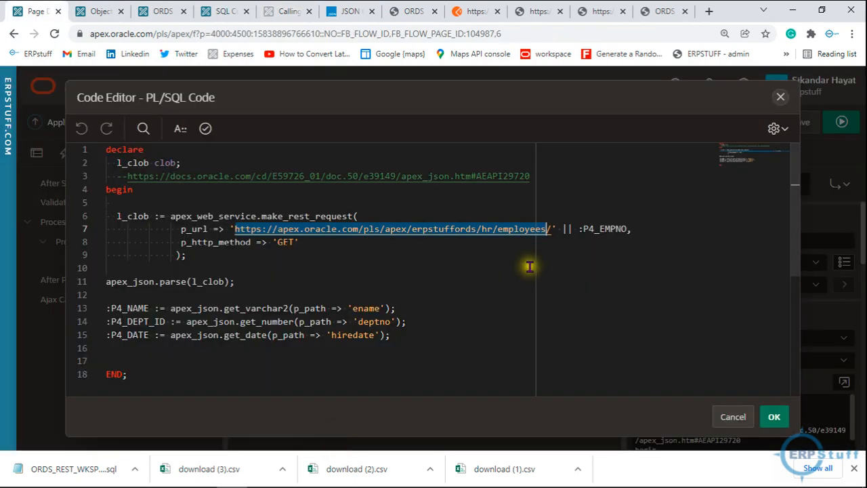
left_click(498, 254)
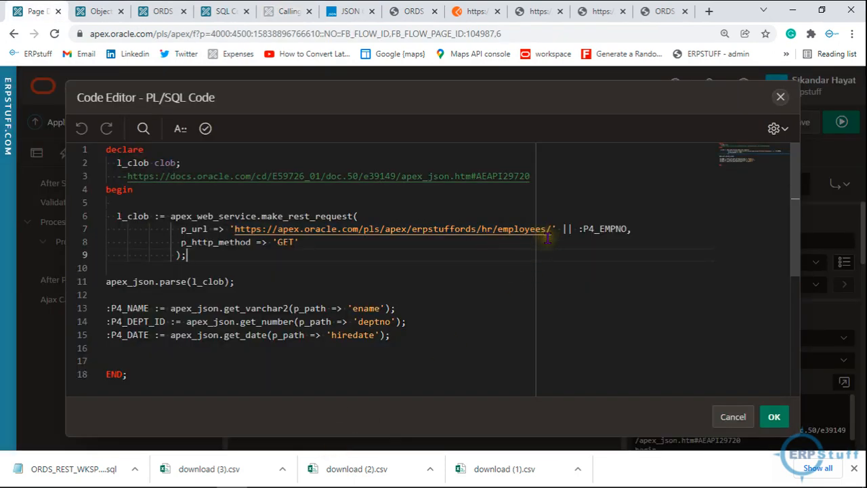
left_click_drag(554, 228, 633, 227)
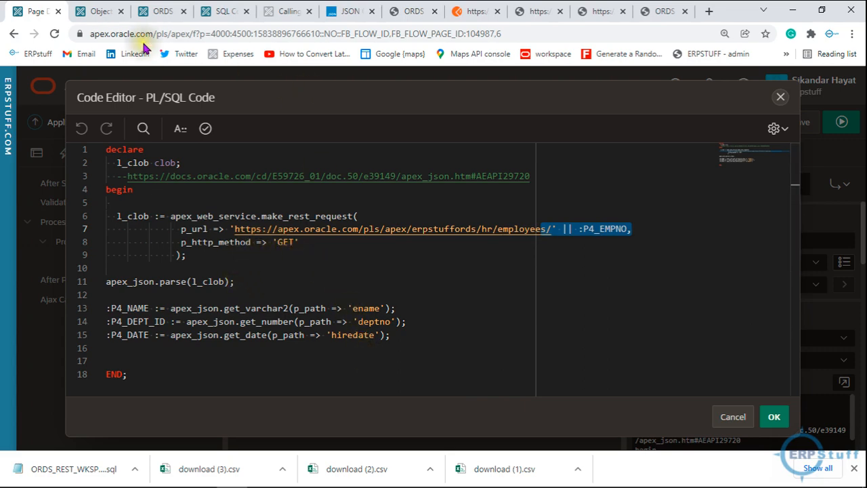
In the ORDS RESTful services, collapse erpstuff.com.hr, expand oracle.example.hr, and open its employees/:id resource template.
left_click(157, 14)
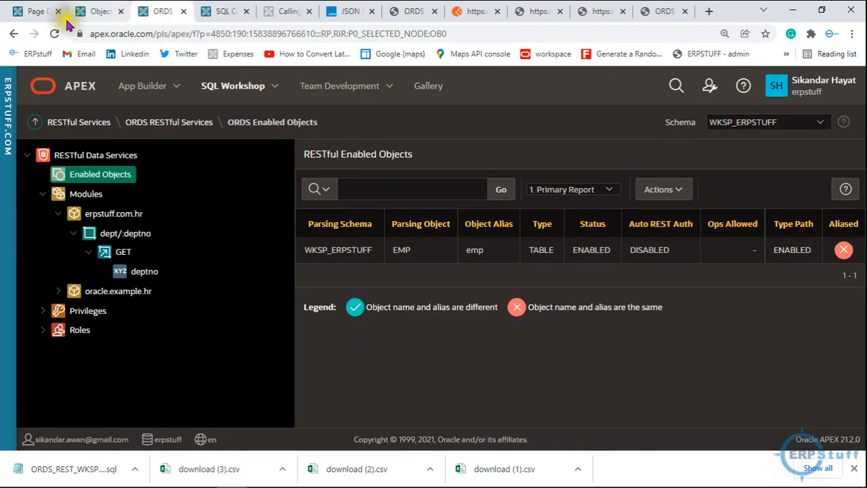
left_click(30, 15)
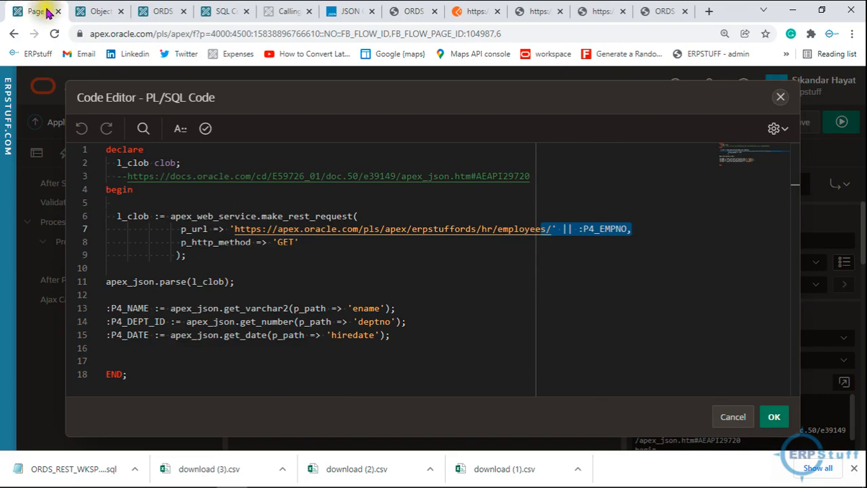
left_click(161, 14)
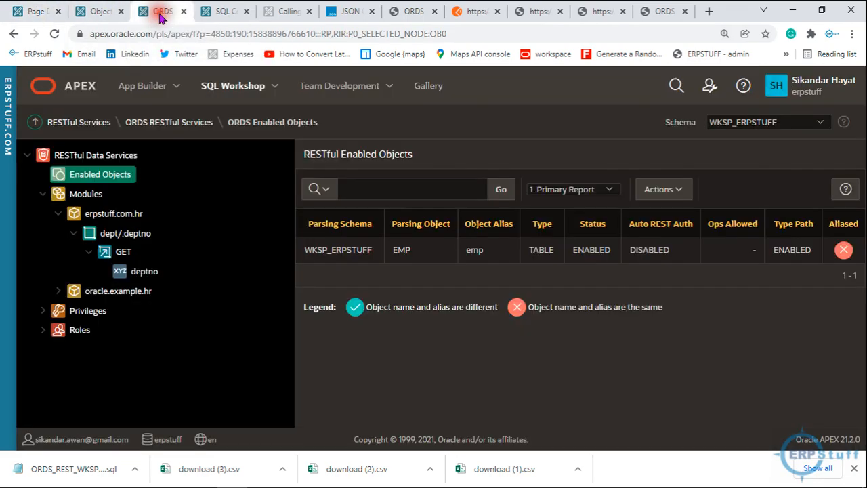
left_click(59, 214)
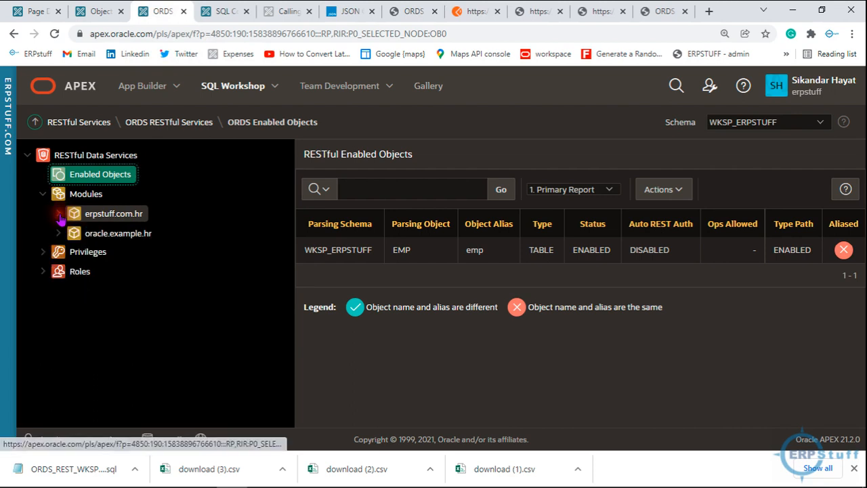
left_click(59, 233)
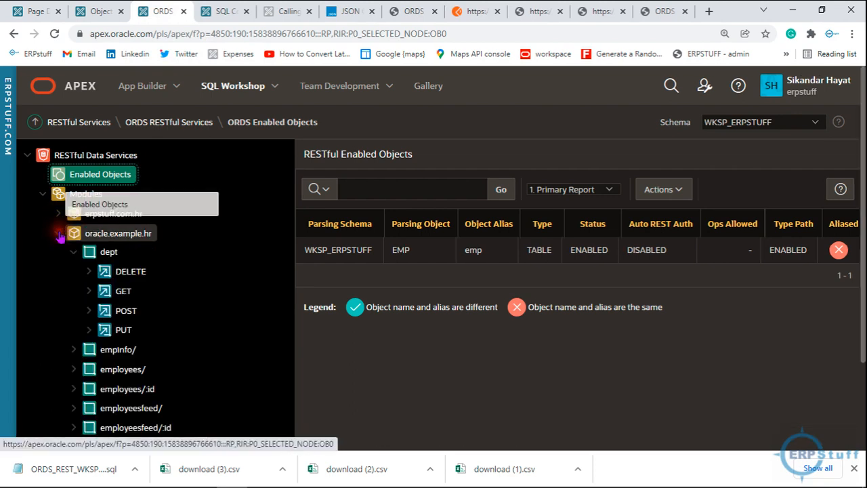
left_click(74, 254)
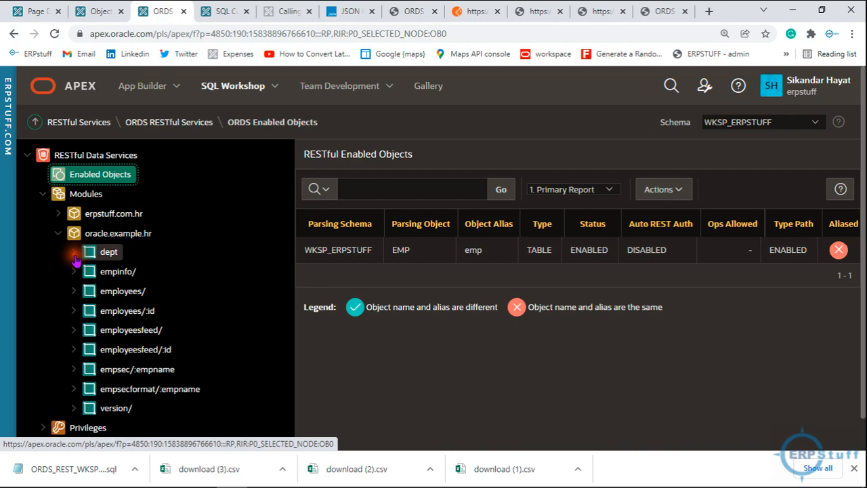
left_click(150, 313)
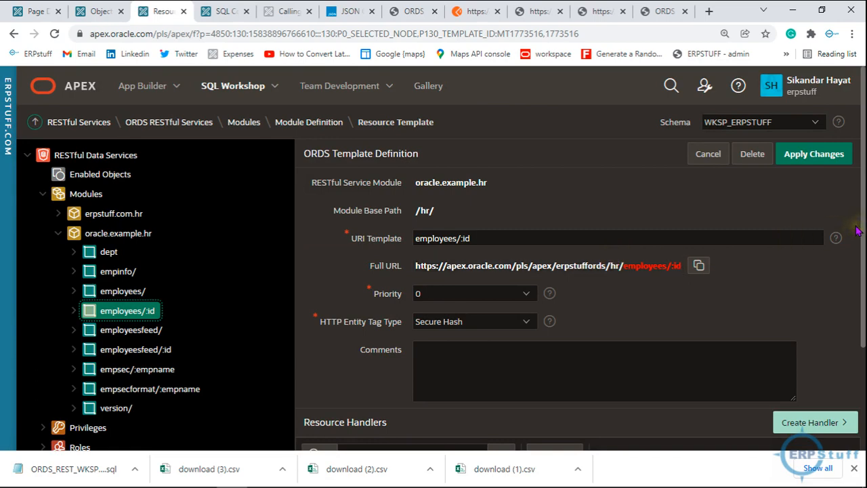
Review the employees/:id template definition and open its GET resource handler.
left_click_drag(862, 183, 862, 236)
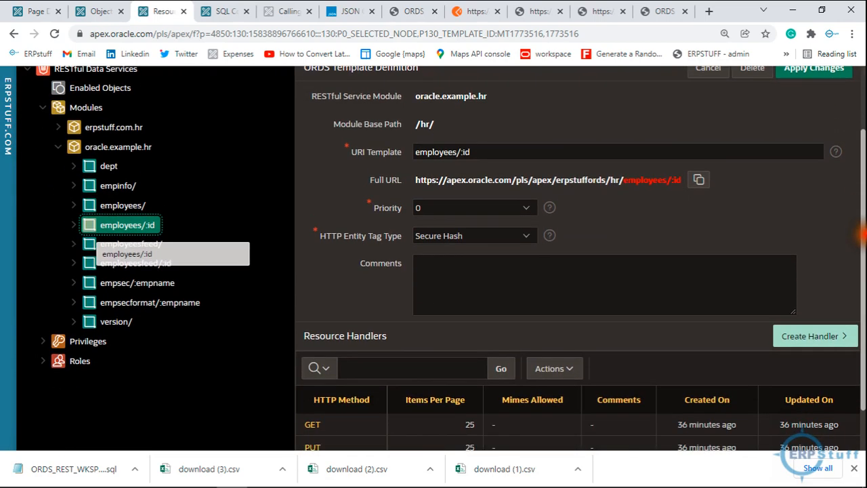
left_click(511, 237)
left_click(511, 238)
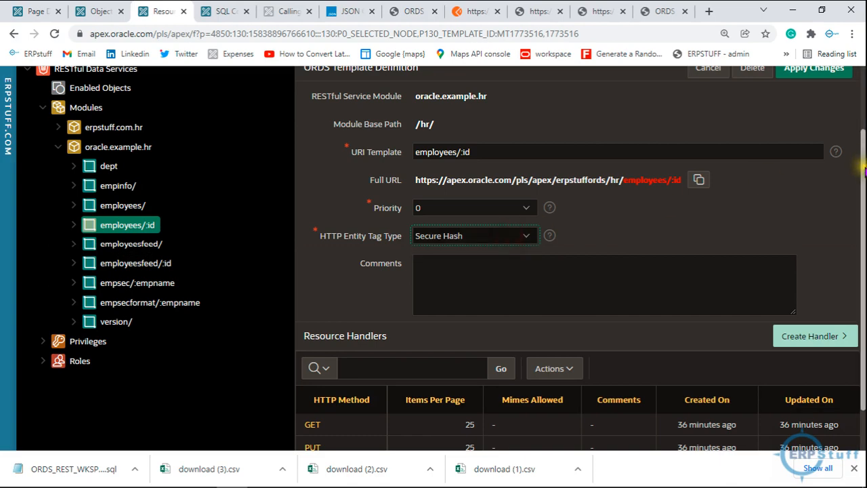
left_click_drag(863, 166, 862, 256)
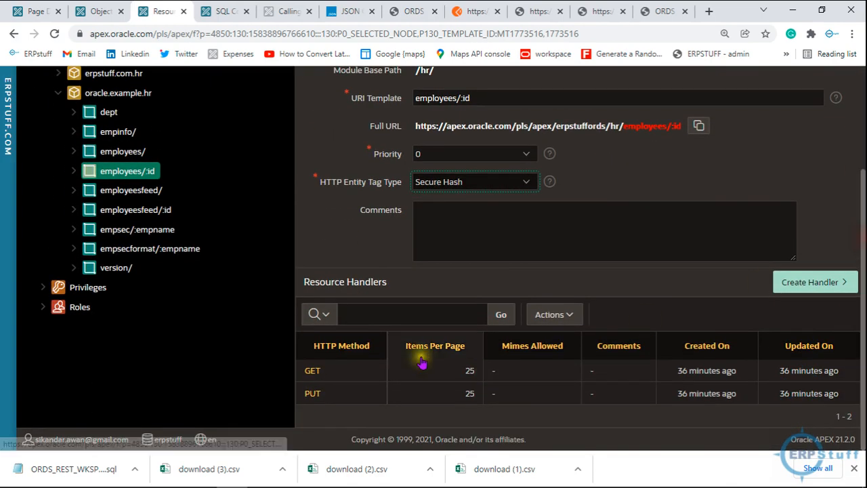
left_click(315, 377)
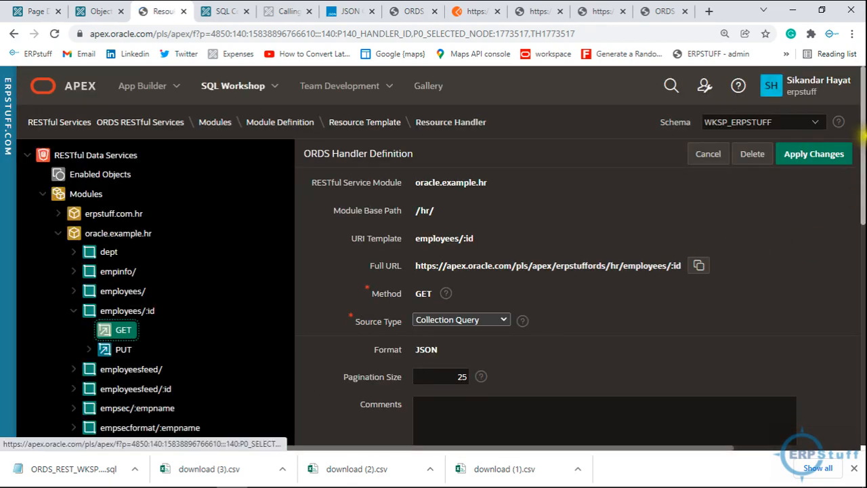
Set the employees/:id GET handler's source type to Query One Row and apply the change.
mouse_move(862, 139)
left_mouse_down()
mouse_move(862, 199)
mouse_move(862, 154)
left_mouse_up()
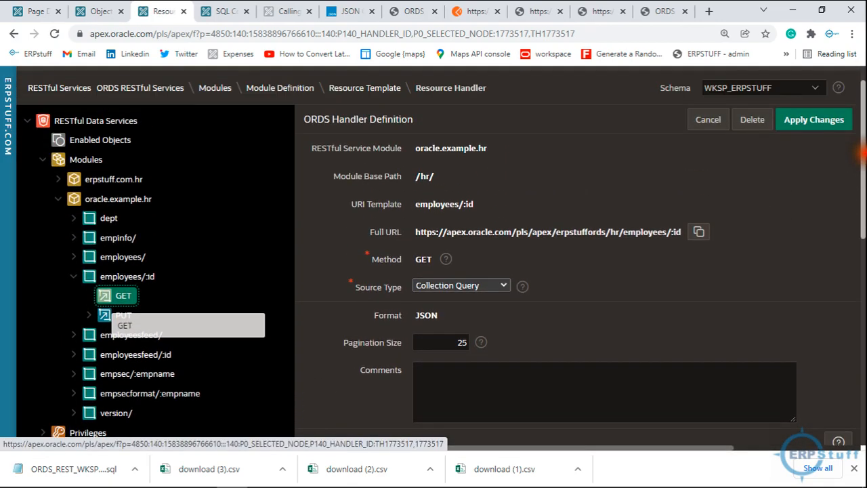
left_click(500, 287)
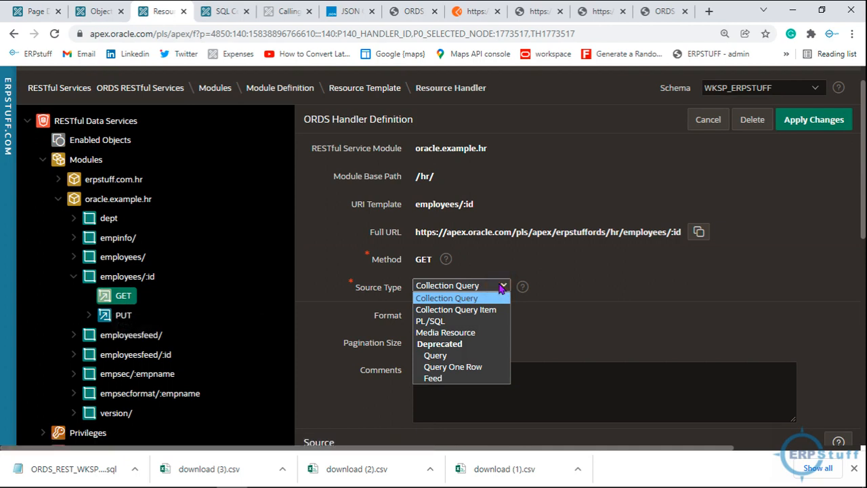
left_click(460, 368)
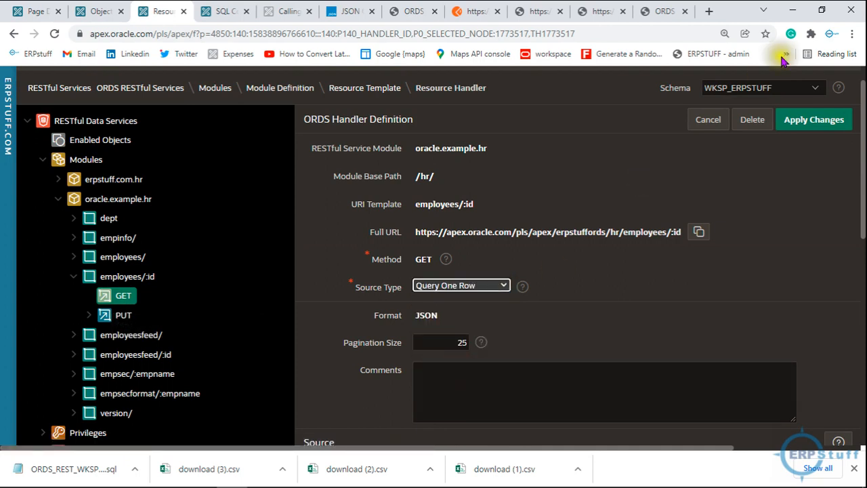
left_click(799, 123)
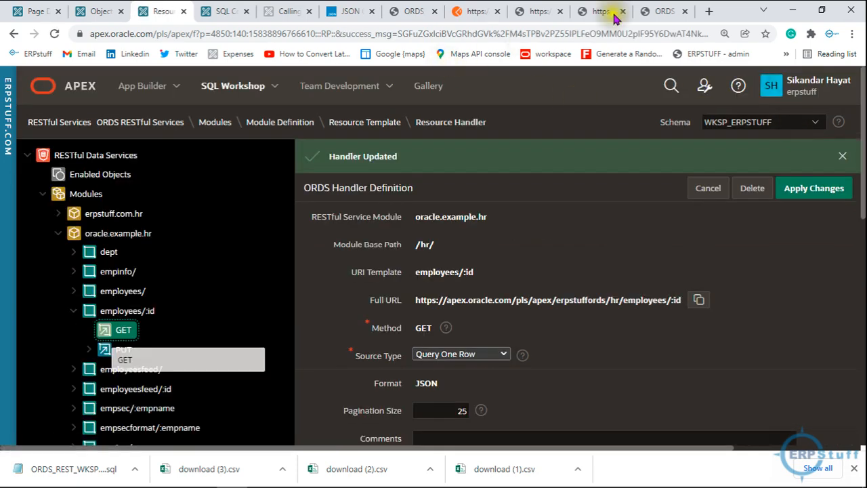
Run Get on the Single Row form for the entered EMPNO and review the name, department and hire date fields.
left_click(286, 11)
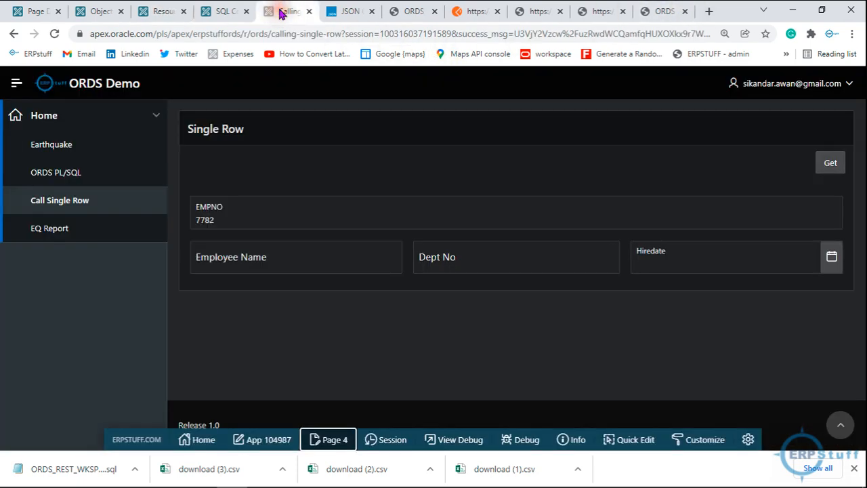
left_click(827, 168)
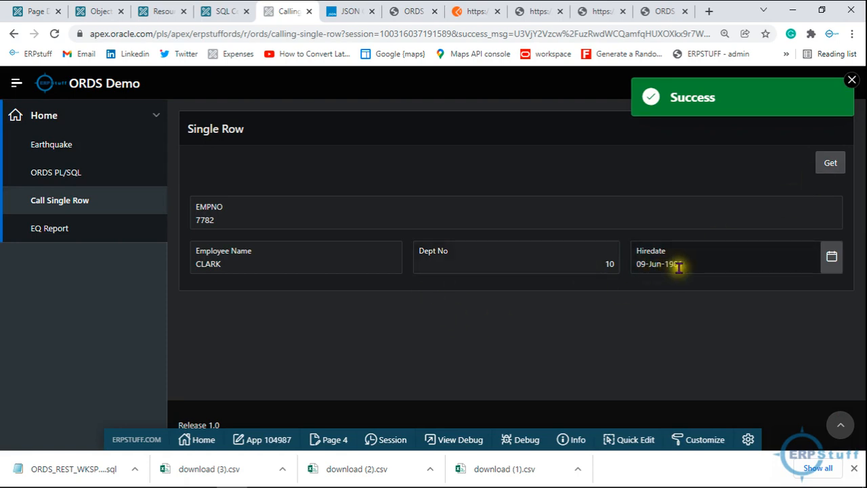
left_click(486, 256)
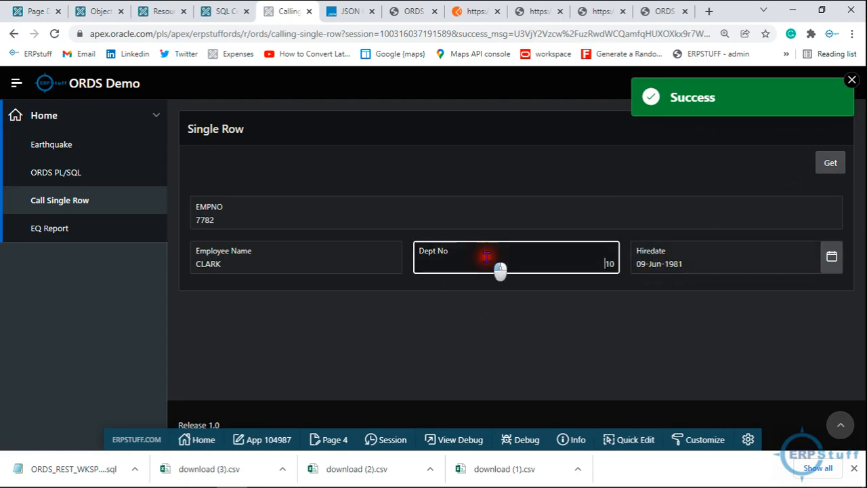
left_click(261, 255)
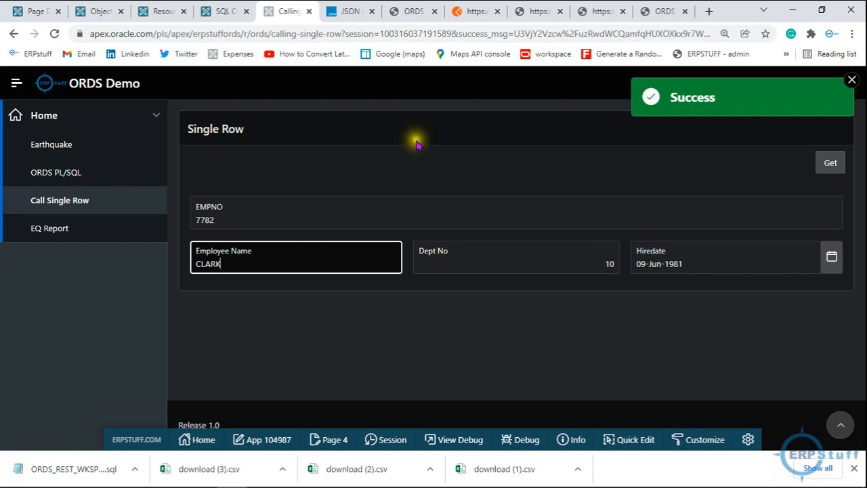
Reload the single-employee JSON page under hr/employees and examine the structure of its response.
left_click(600, 14)
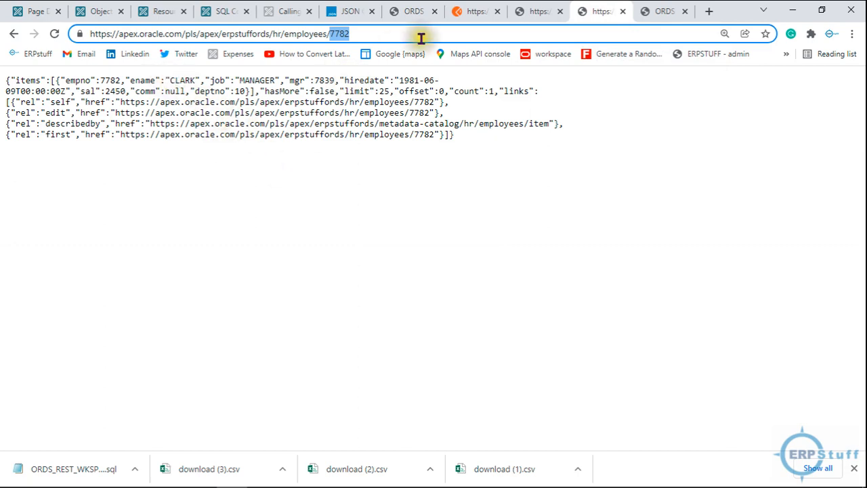
left_click(357, 34)
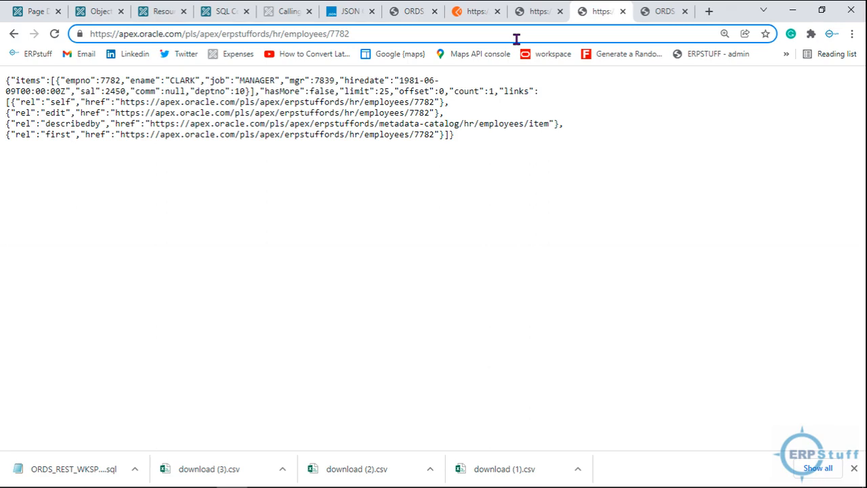
key("Return")
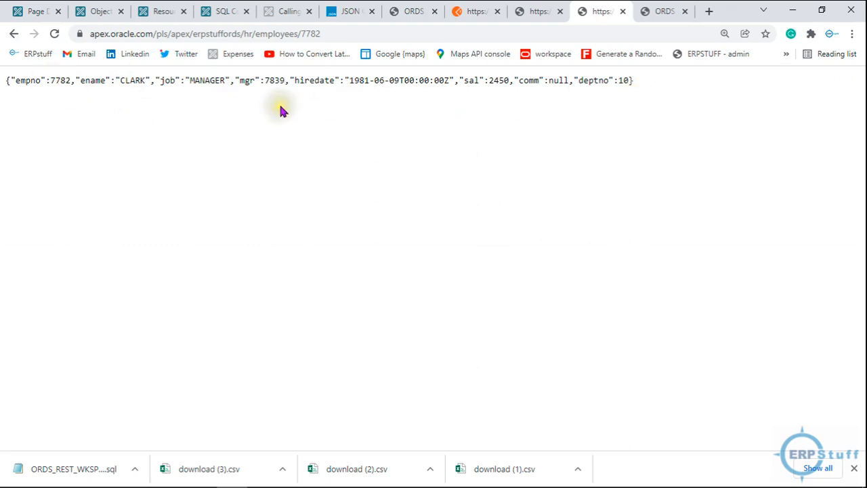
left_click_drag(15, 80, 71, 81)
Go back to the previous employee's JSON page and examine how the items array wraps the employee object.
left_click(14, 34)
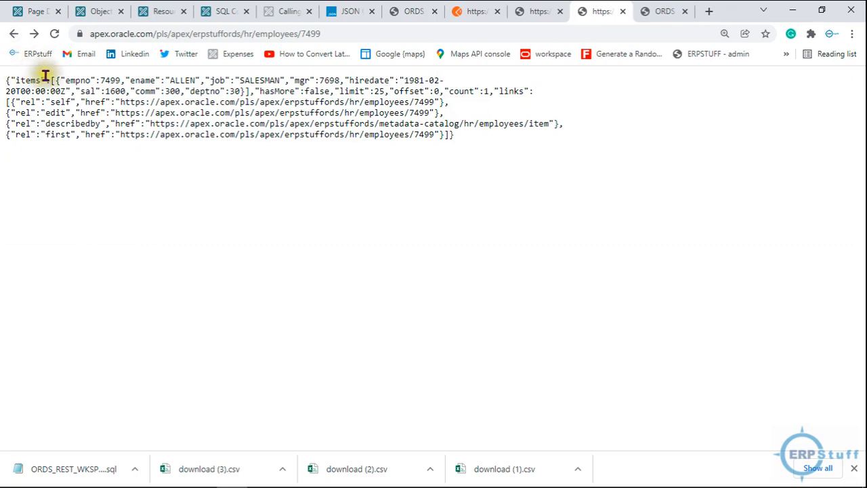
left_click(54, 80)
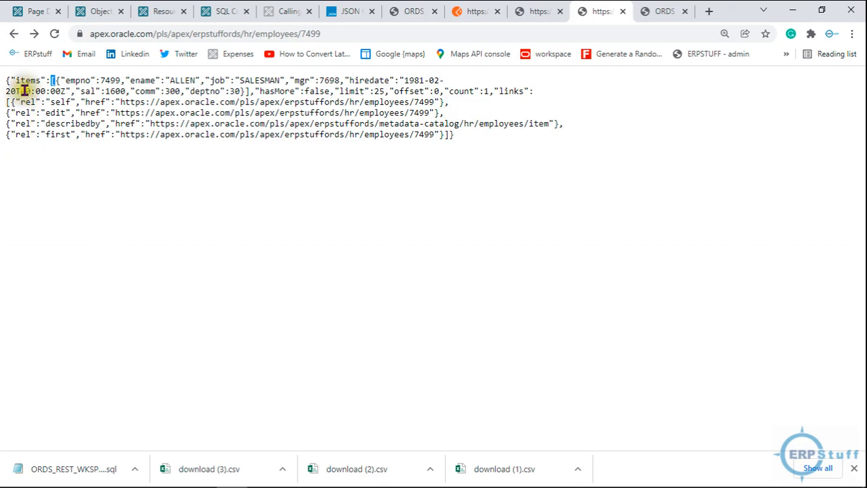
left_click_drag(15, 79, 42, 80)
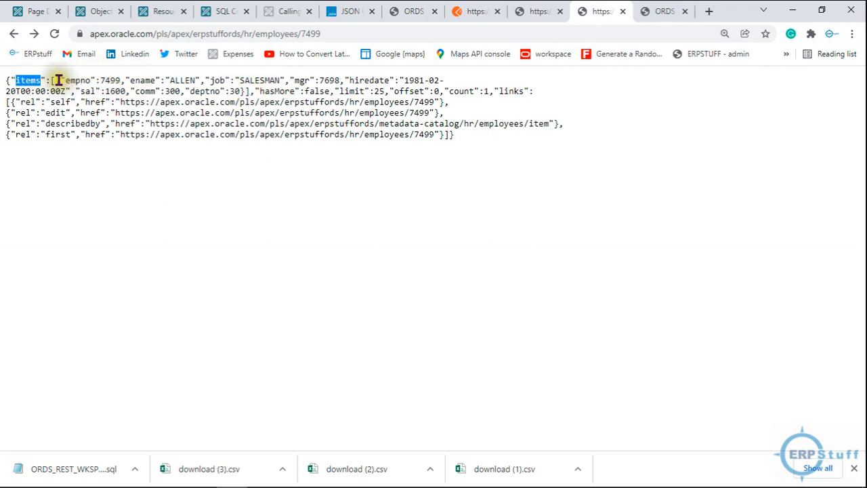
left_click_drag(55, 80, 241, 80)
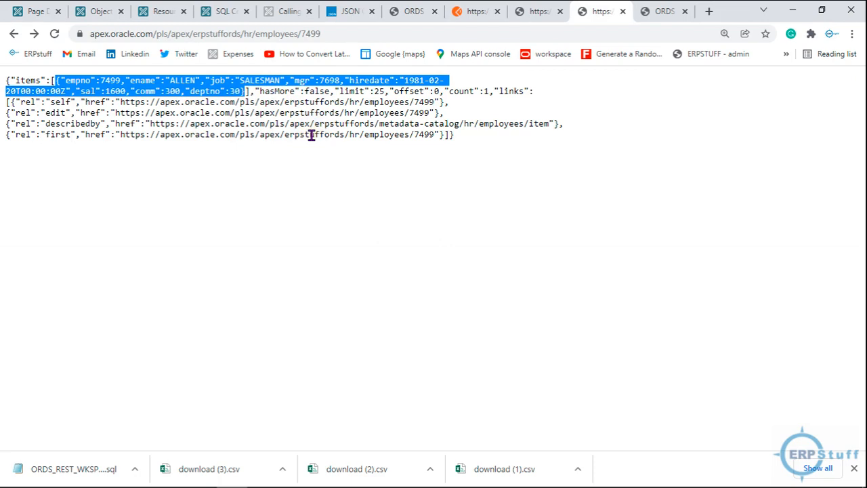
Reset the sample service from the ORDS RESTful Services overview and expand the recreated oracle.example.hr module.
left_click(161, 11)
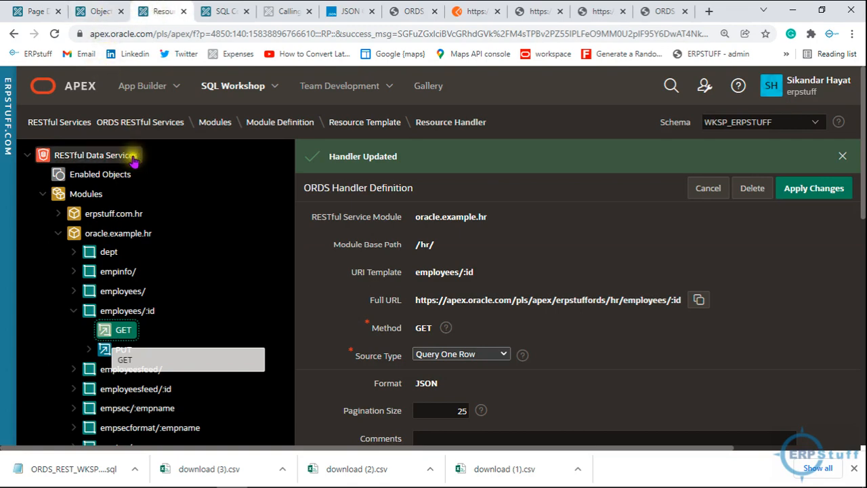
left_click(68, 123)
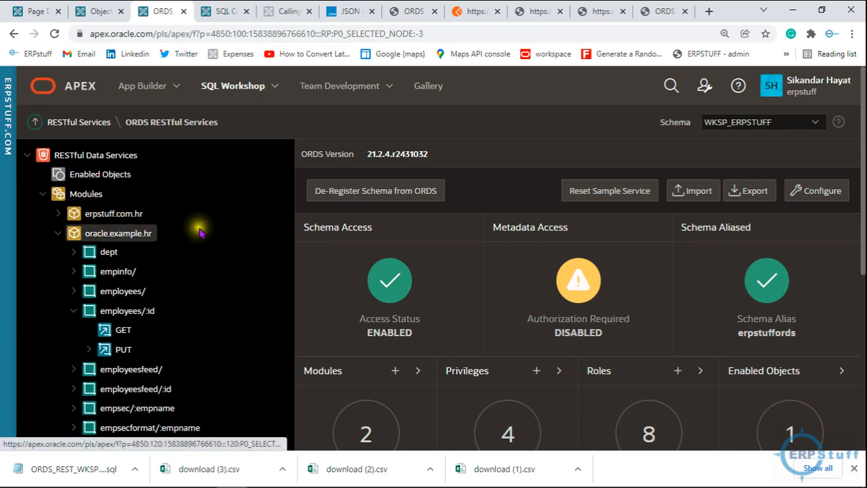
left_click(610, 192)
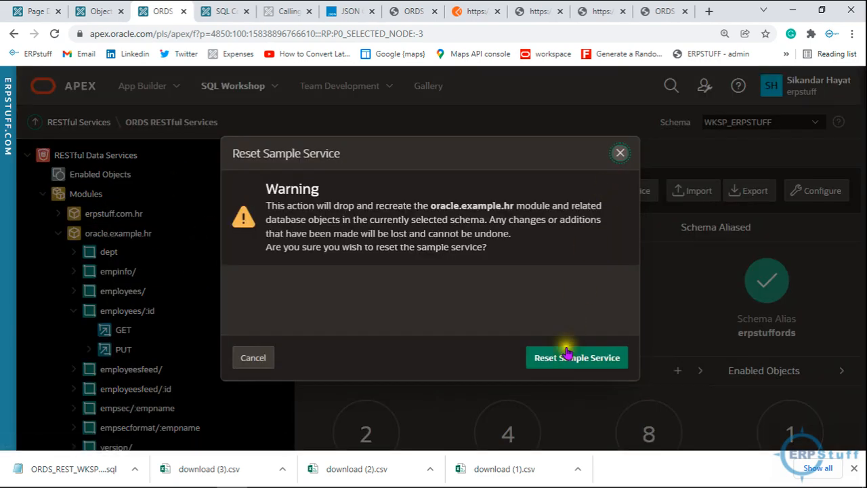
left_click(567, 357)
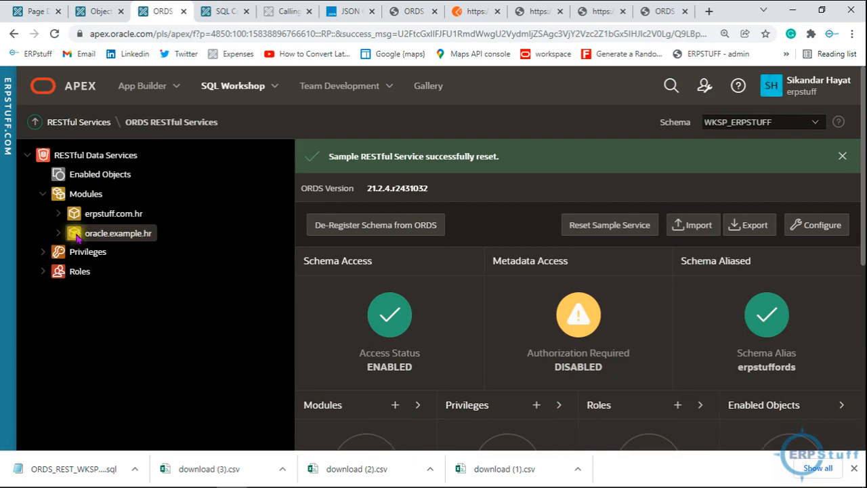
left_click(59, 234)
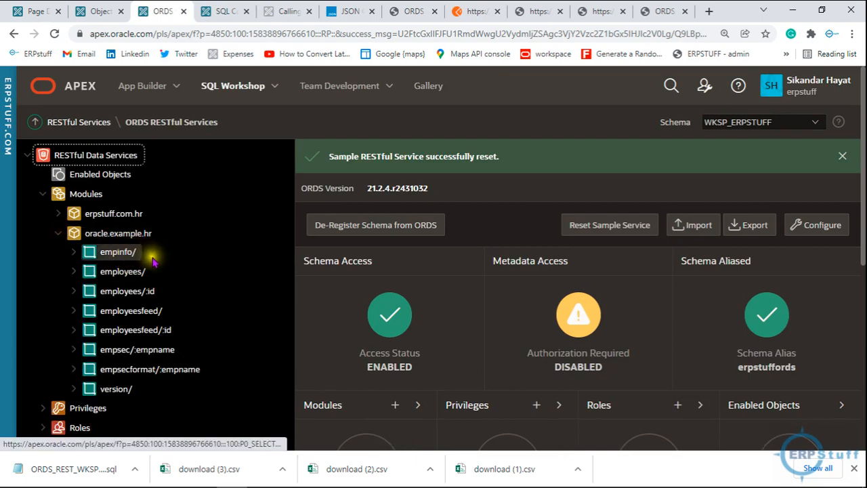
Import the RESTful services from ORDS_REST_WKSP_ERPSTUFF_oracle.example.hr_2022_01_22.sql with the Unicode UTF-8 character set.
left_click(697, 225)
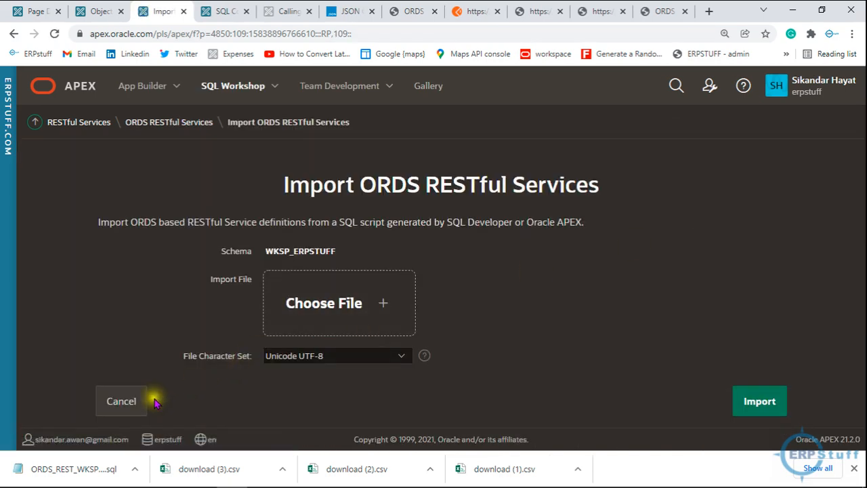
left_click_drag(40, 469, 329, 316)
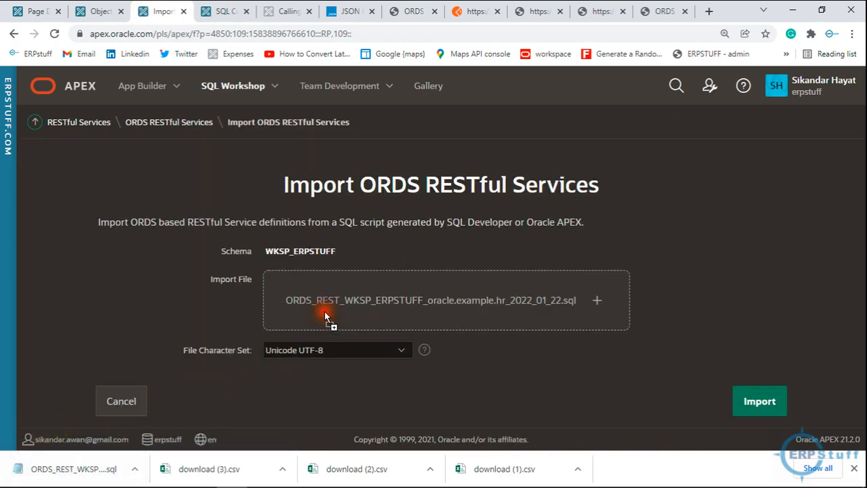
left_click(753, 405)
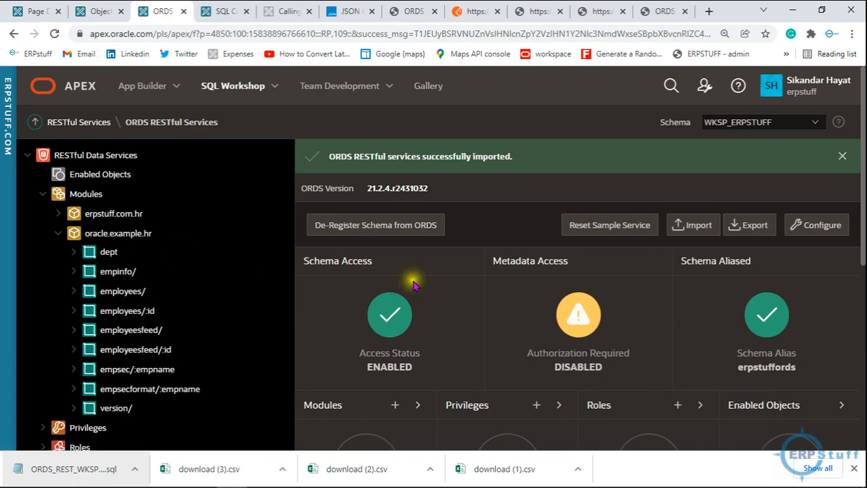
View the ORDS schema attributes without saving, and expand Roles in the services tree to review the available roles.
left_click(827, 228)
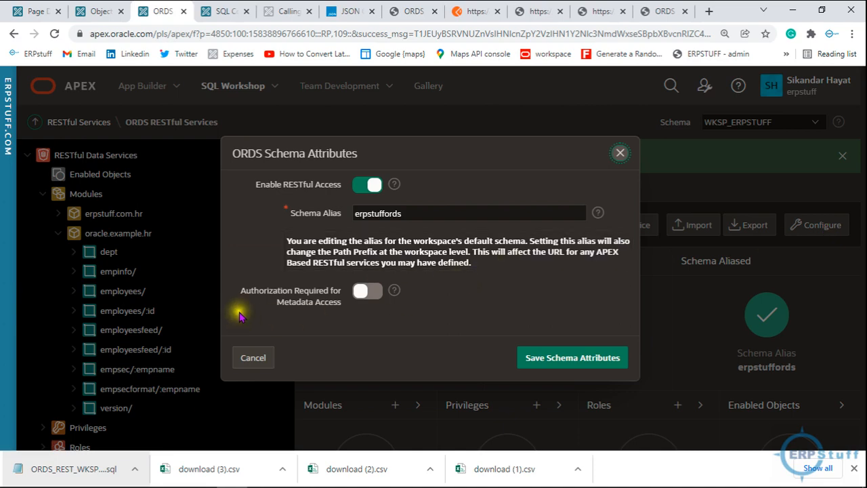
left_click(260, 359)
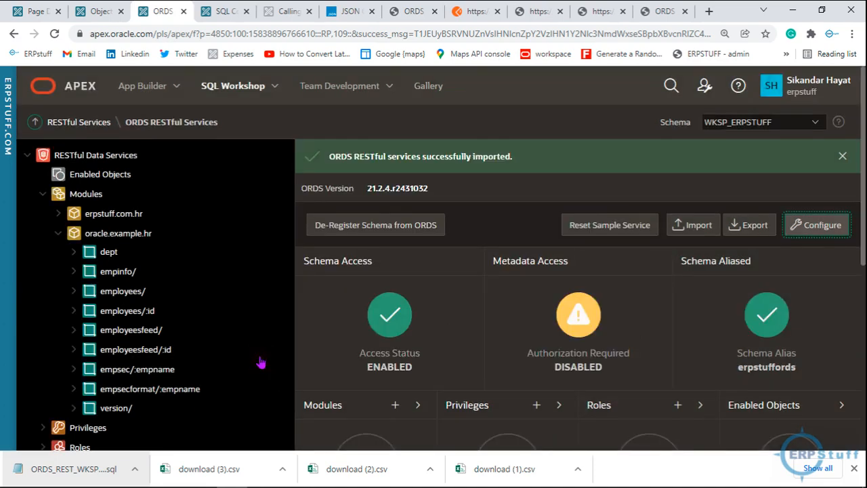
left_click(60, 235)
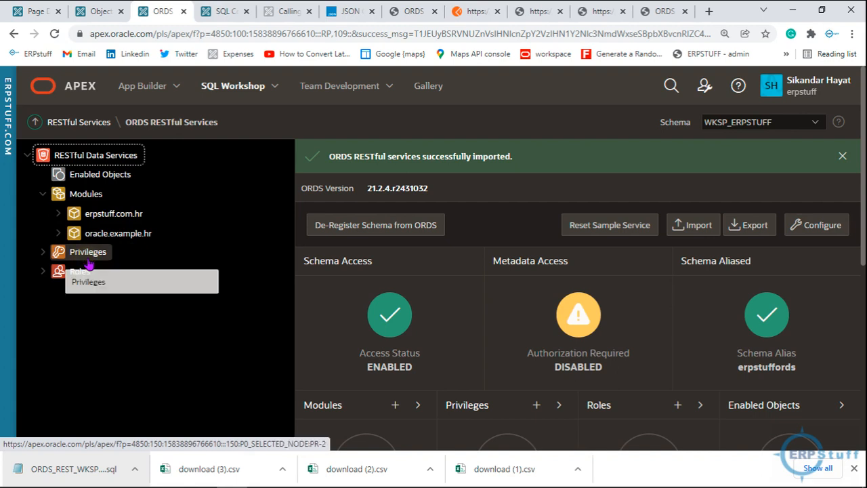
left_click(45, 276)
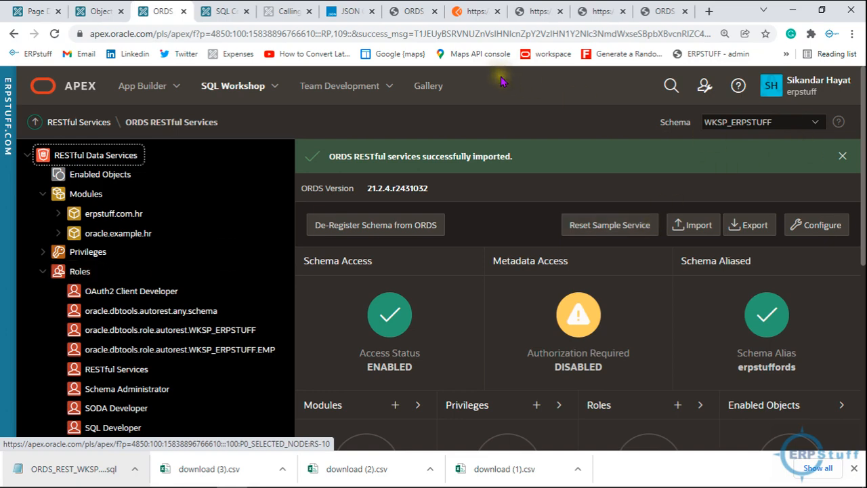
Open the workspace administrator's account in Manage Users and Groups and review its group assignments, including RESTful Services.
left_click(391, 86)
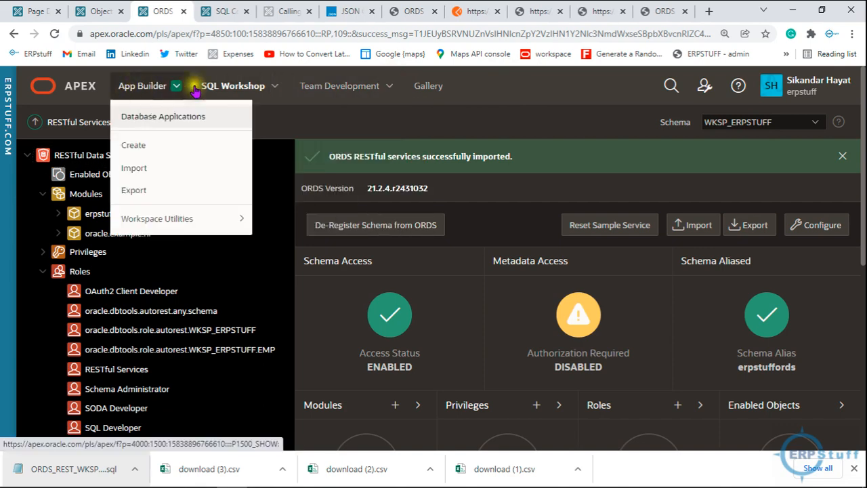
left_click(708, 86)
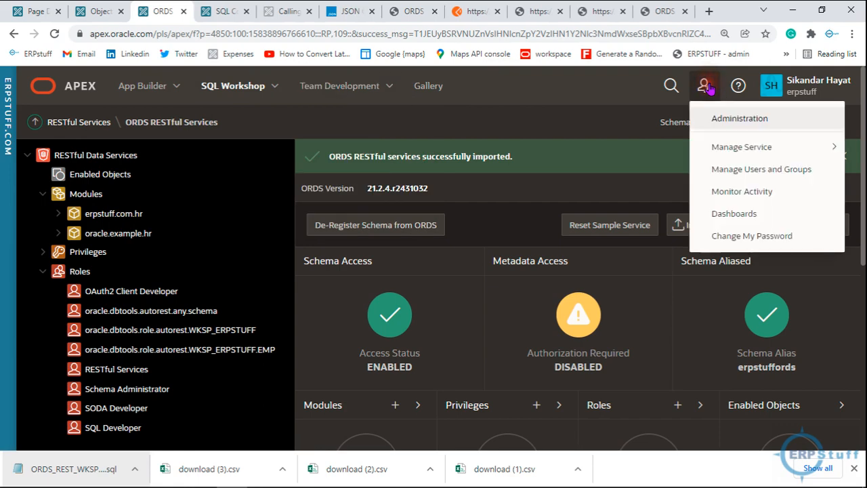
left_click(768, 174)
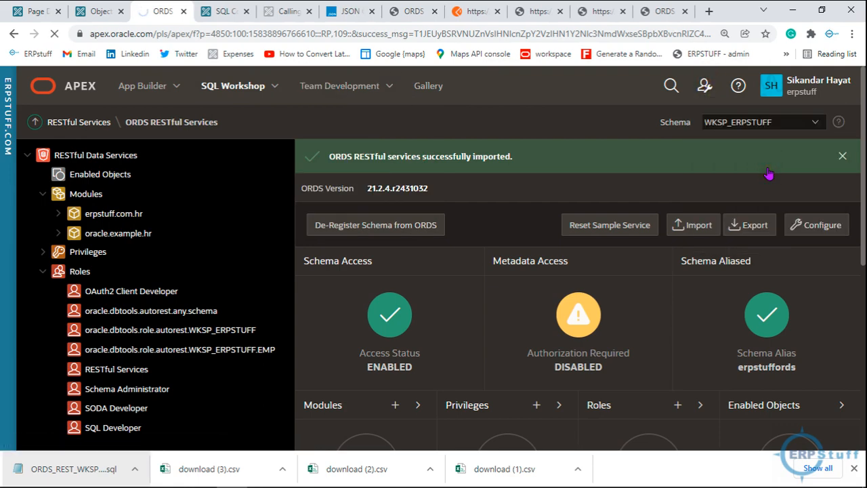
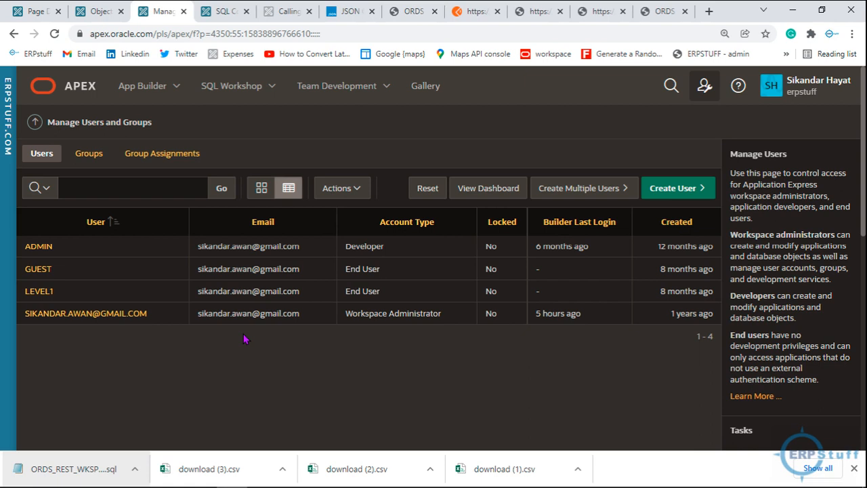
left_click(82, 314)
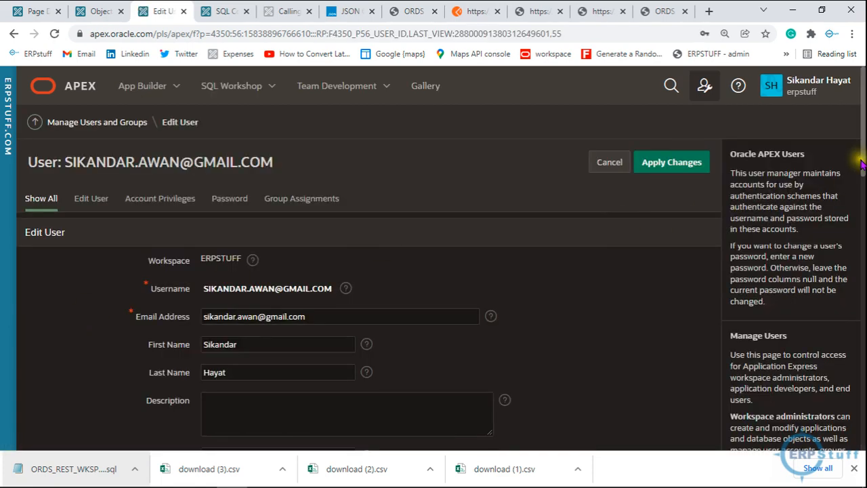
left_click_drag(862, 149, 857, 363)
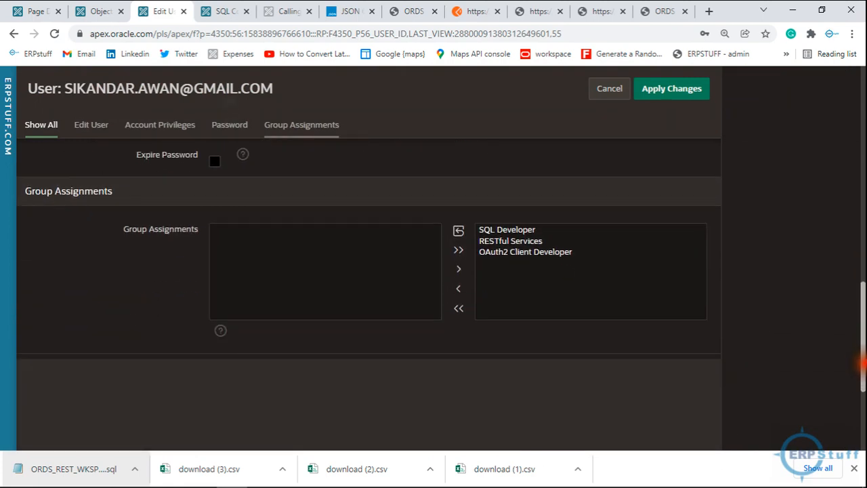
left_click(530, 242)
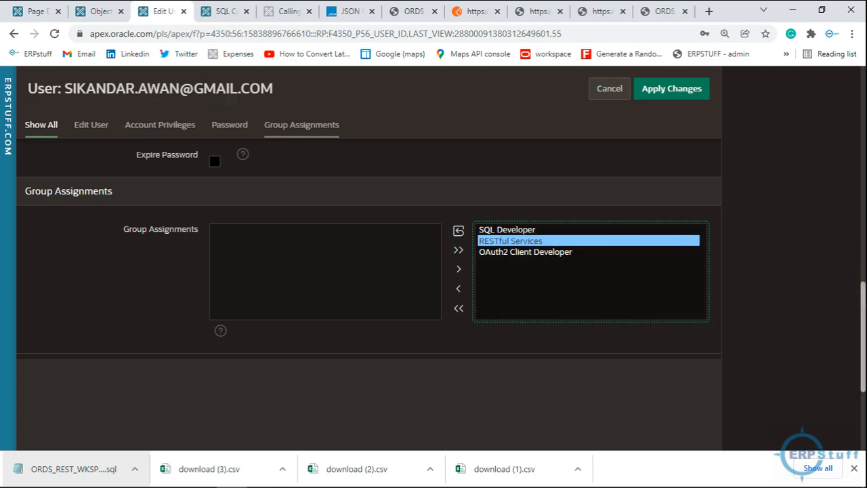
left_click_drag(863, 298, 836, 36)
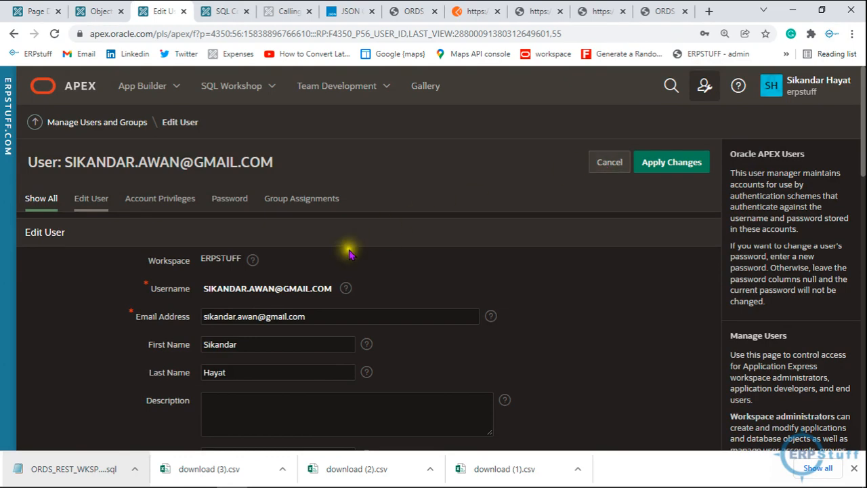
Leave the user account without saving, return to the ORDS RESTful services, and delete the erpstuff.com.hr module with all its children.
left_click(602, 170)
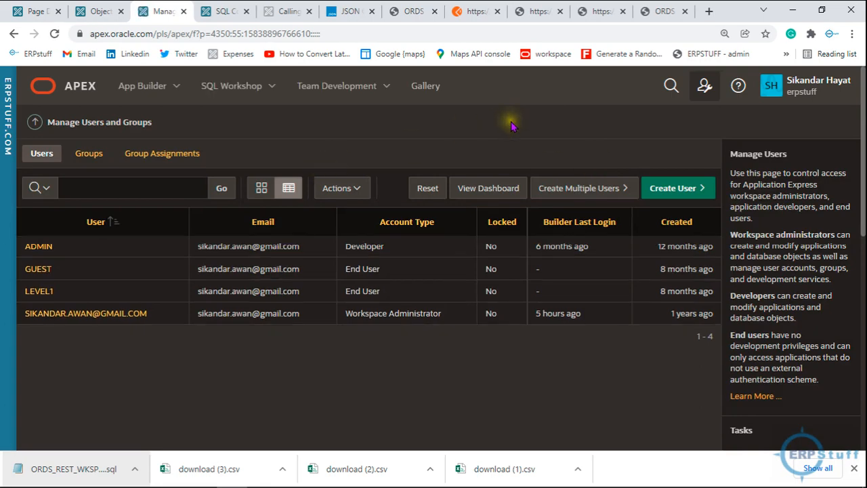
left_click(274, 88)
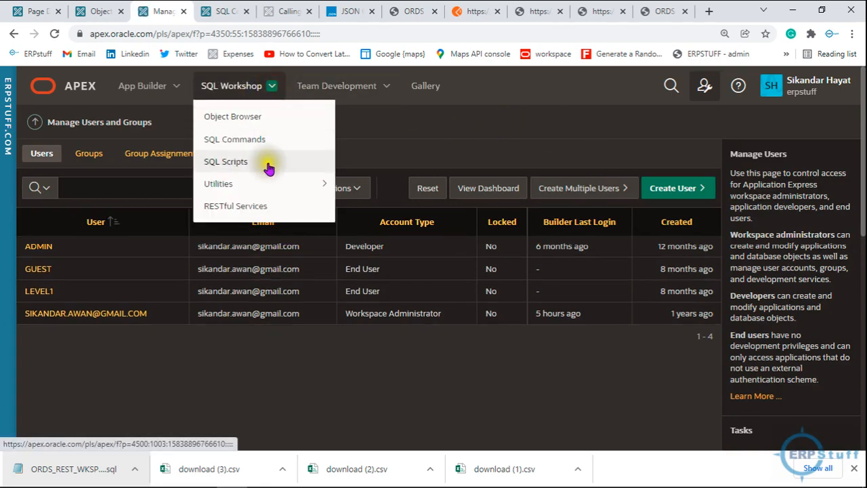
left_click(251, 205)
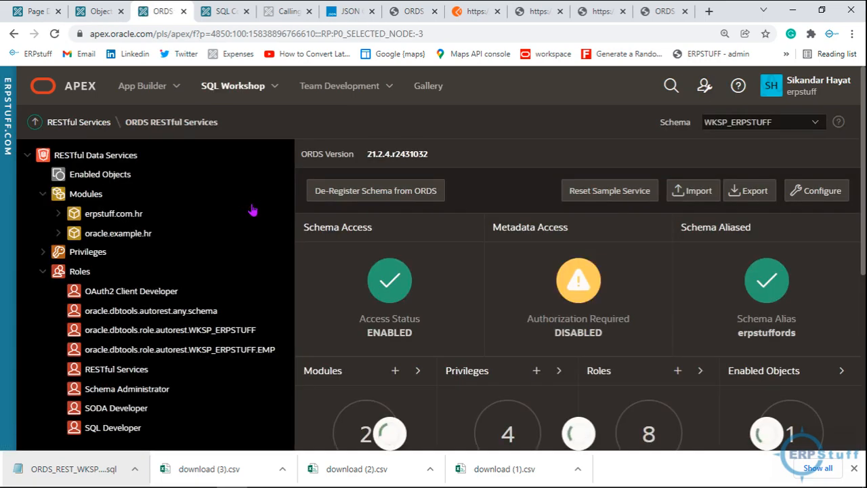
left_click(111, 215)
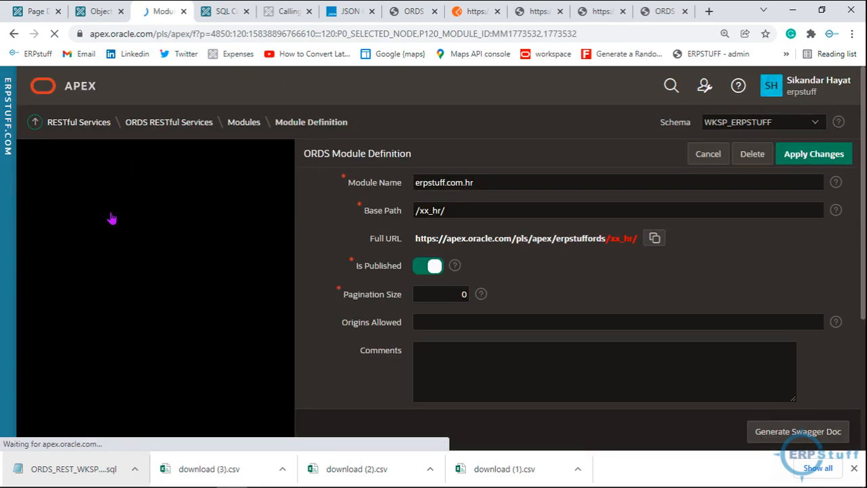
left_click(752, 154)
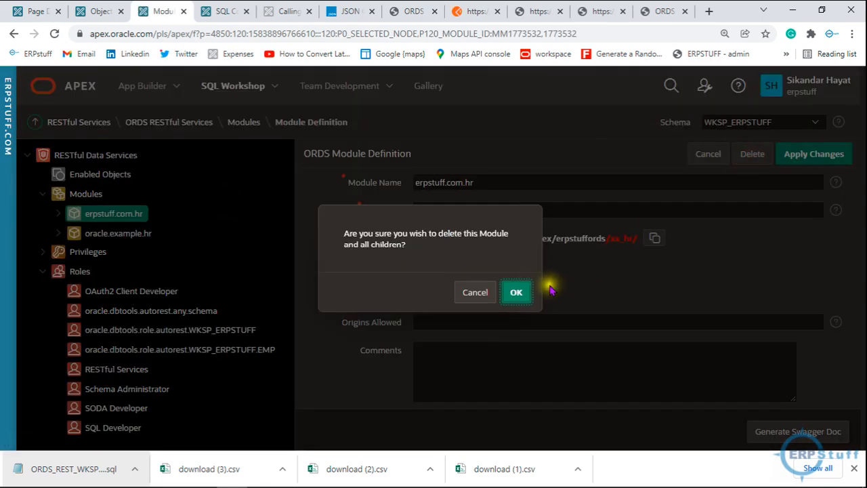
left_click(520, 294)
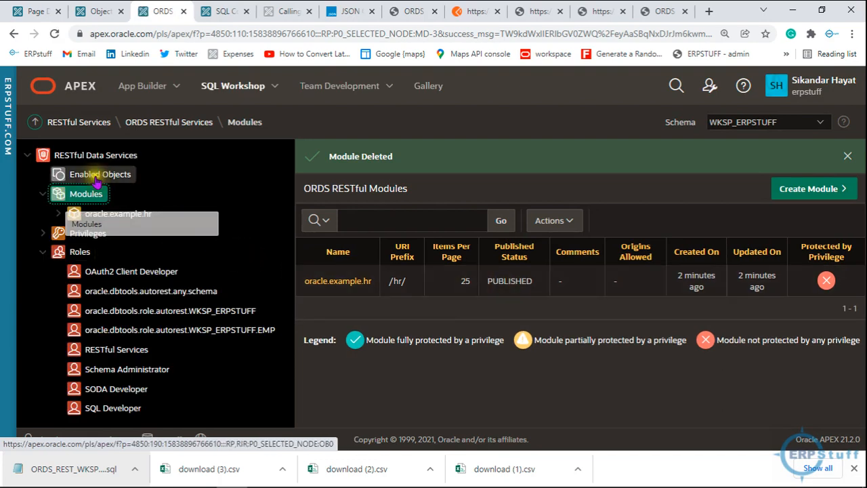
Copy the full URL of the employees/ template in oracle.example.hr and load it in the employees JSON browser tab.
left_click(59, 214)
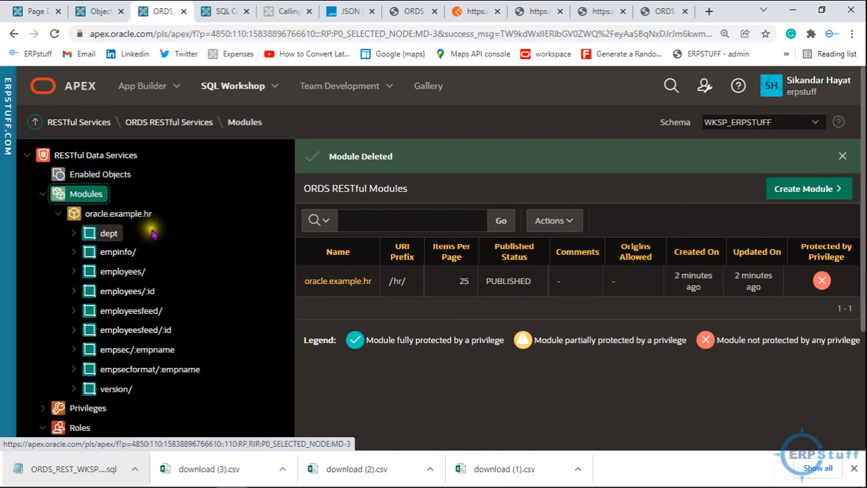
left_click(125, 280)
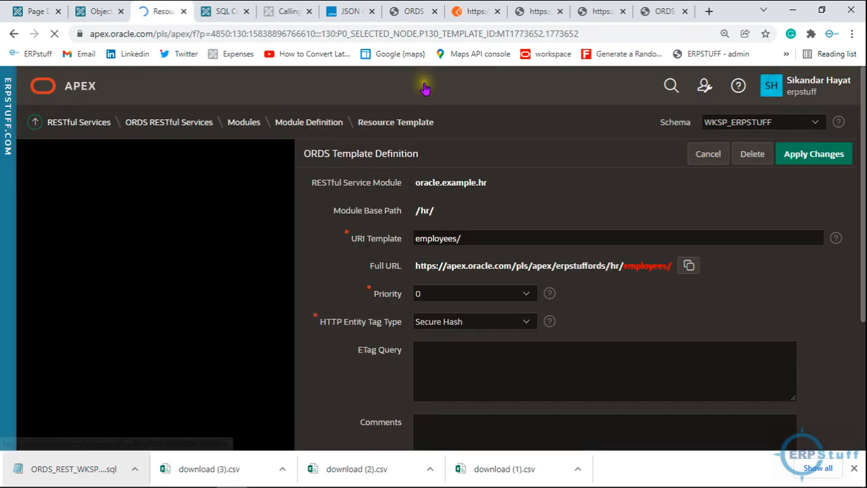
left_click(689, 266)
left_click(664, 11)
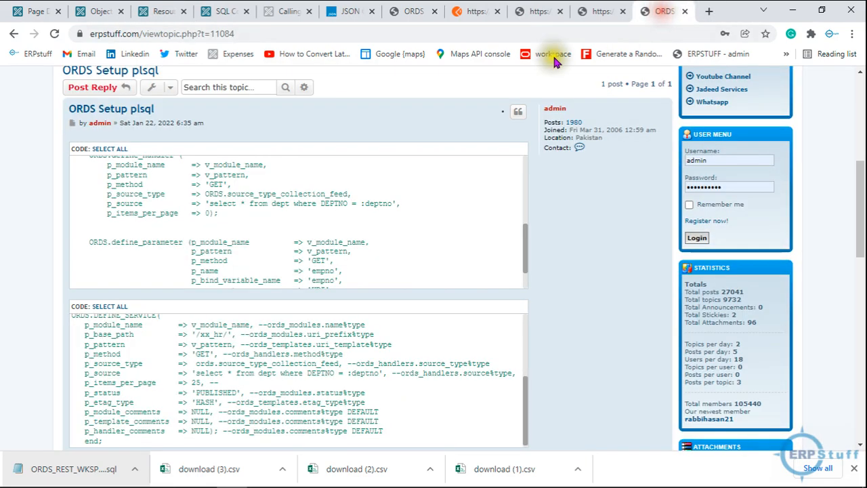
left_click(602, 11)
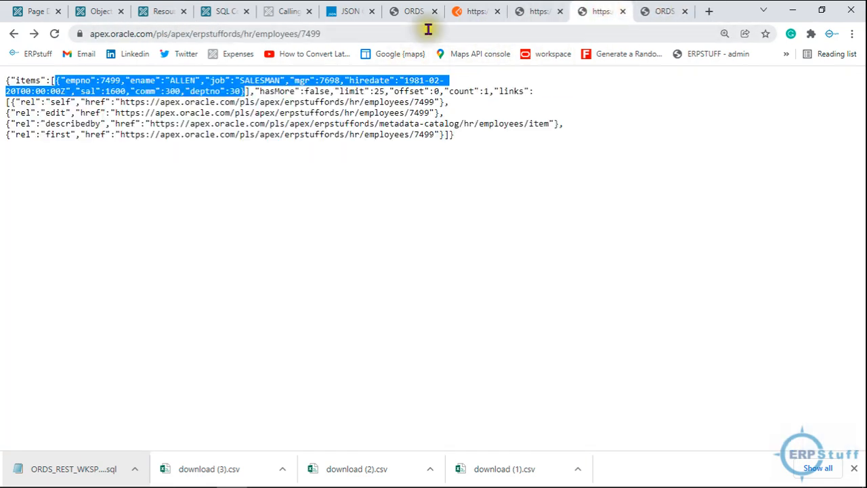
left_click(428, 29)
key("ctrl+v")
key("Return")
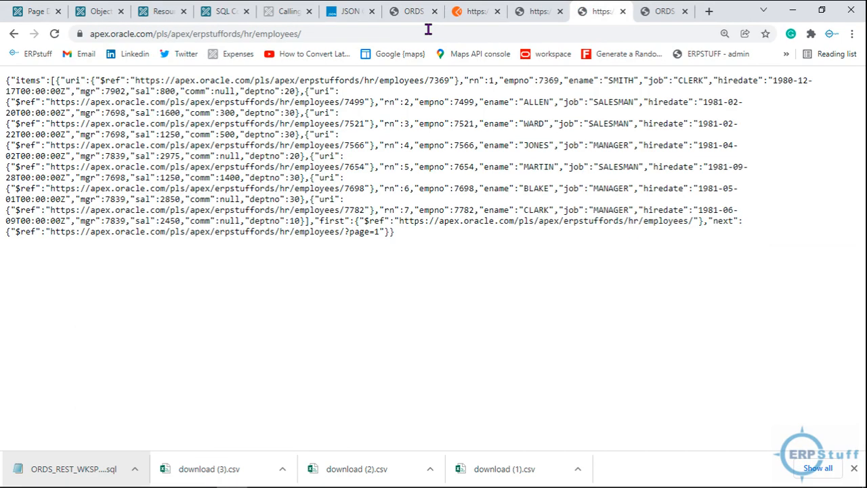
Expand Privileges in the RESTful services tree and review the privileges list, the RESTful Services role and the oracle.dbtools.sqldev privilege.
left_click(157, 11)
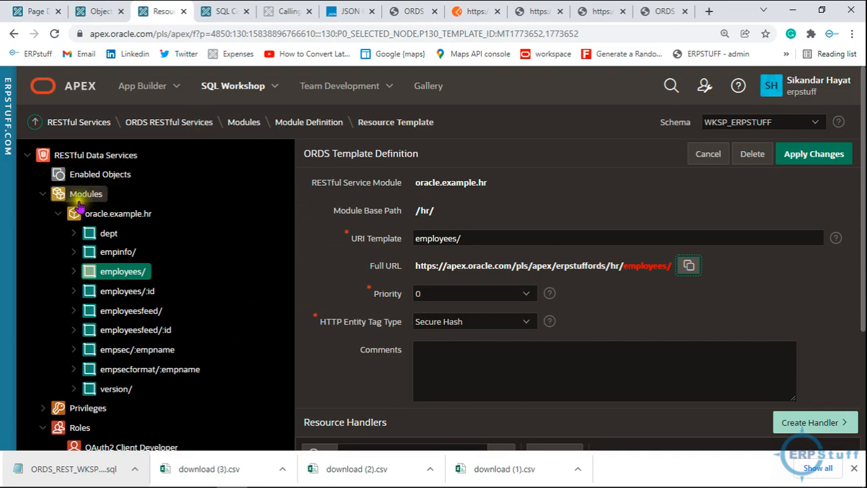
left_click(45, 196)
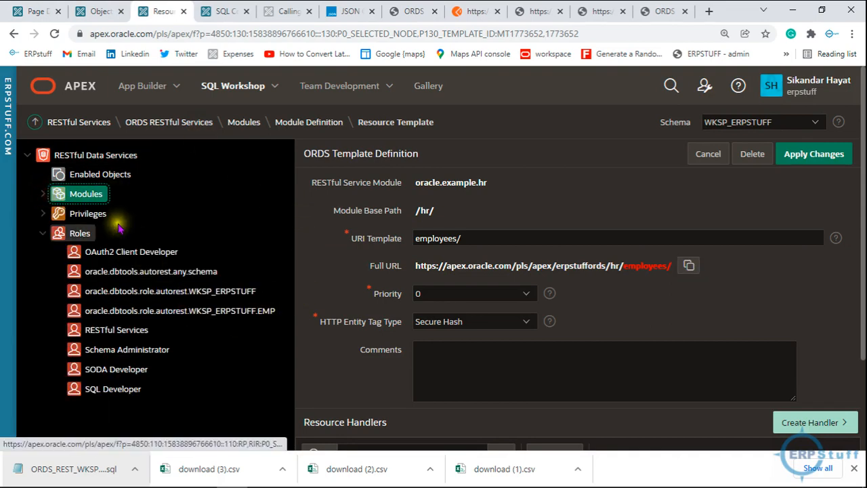
left_click(43, 213)
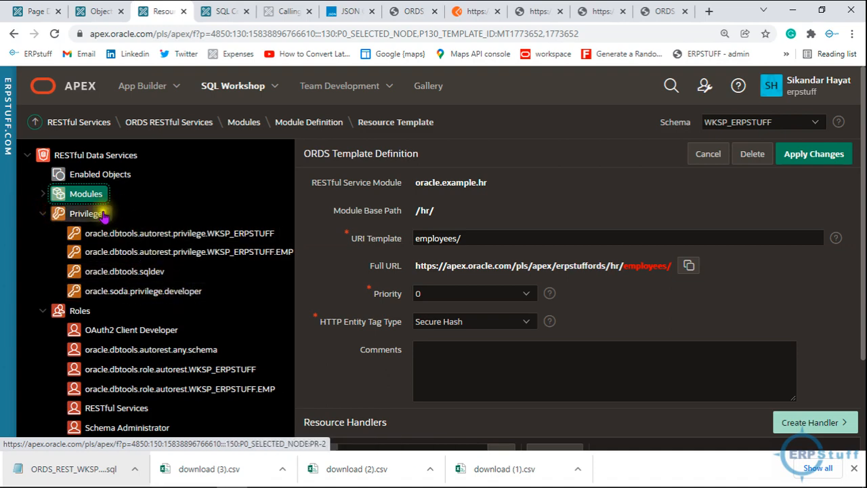
left_click(88, 213)
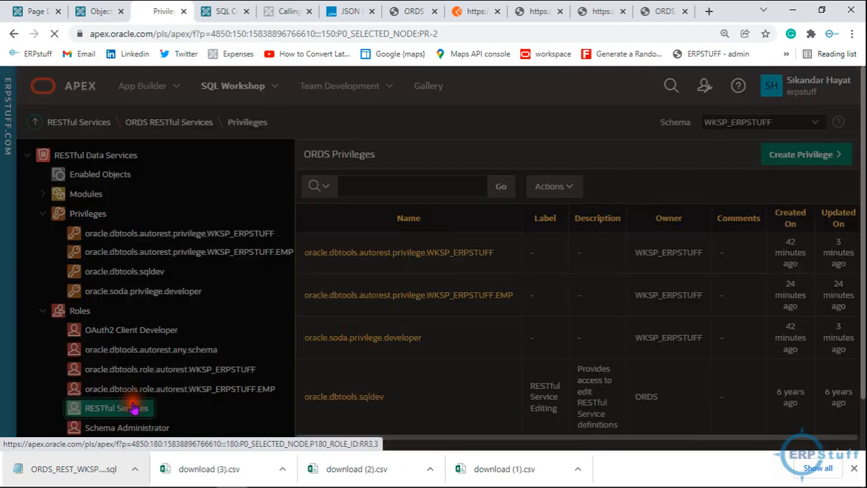
left_click(133, 408)
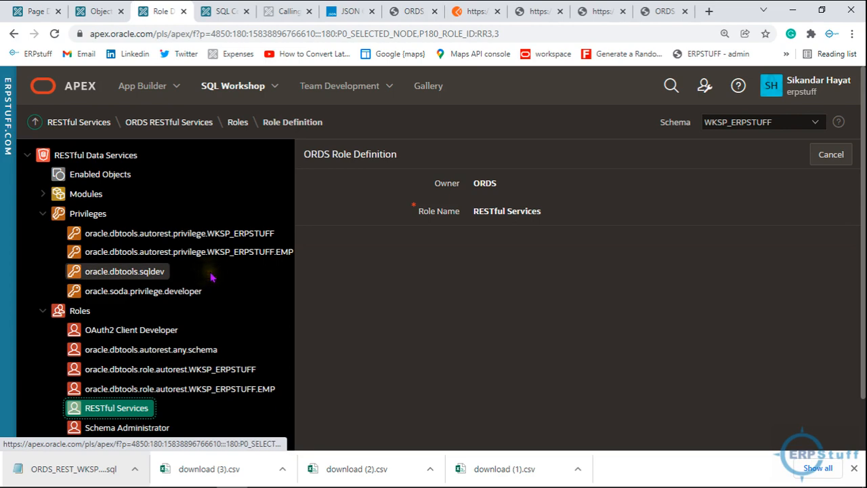
left_click(156, 276)
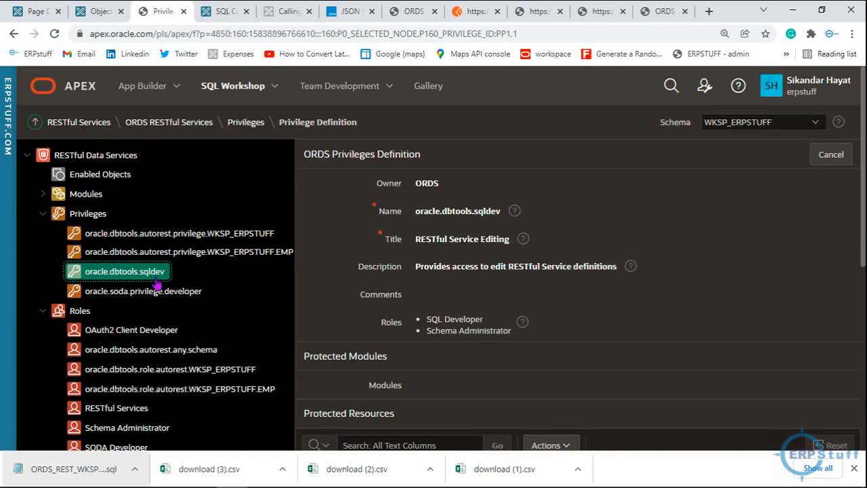
mouse_move(861, 132)
left_mouse_down()
mouse_move(862, 234)
mouse_move(862, 134)
left_mouse_up()
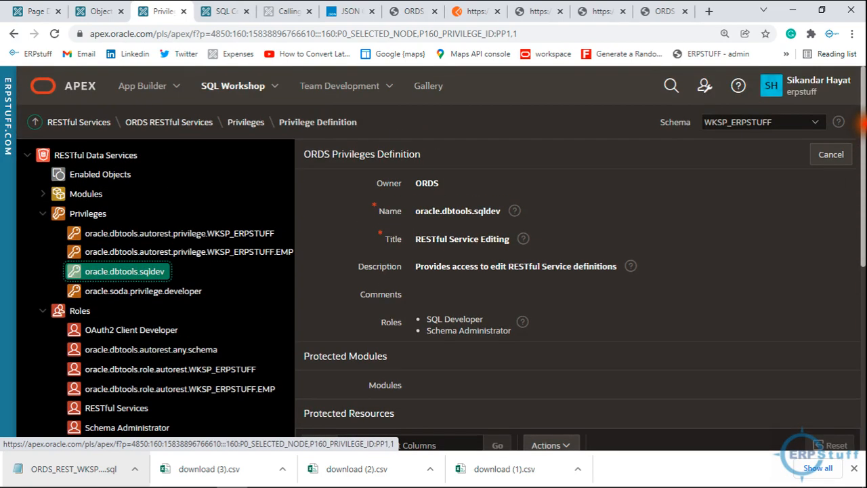
Open the oracle.dbtools.autorest.privilege.WKSP_ERPSTUFF privilege and review its assigned roles, protected modules and protected resources.
left_click(109, 232)
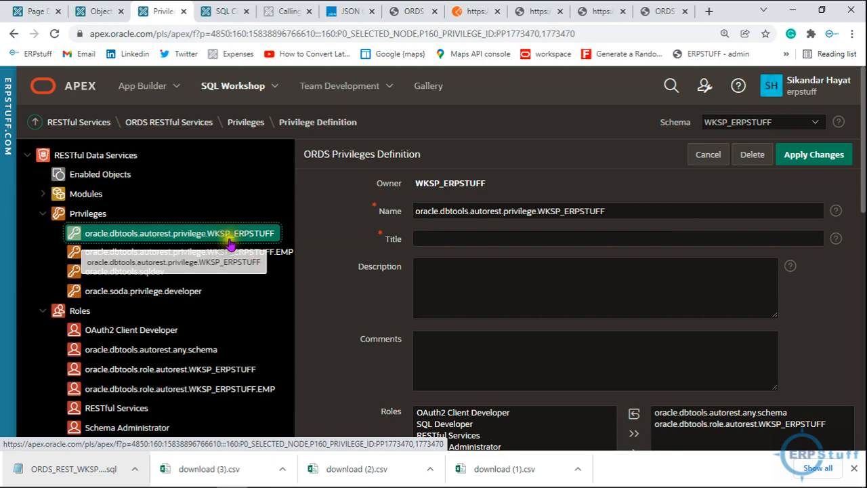
scroll(863, 220, "down", 2)
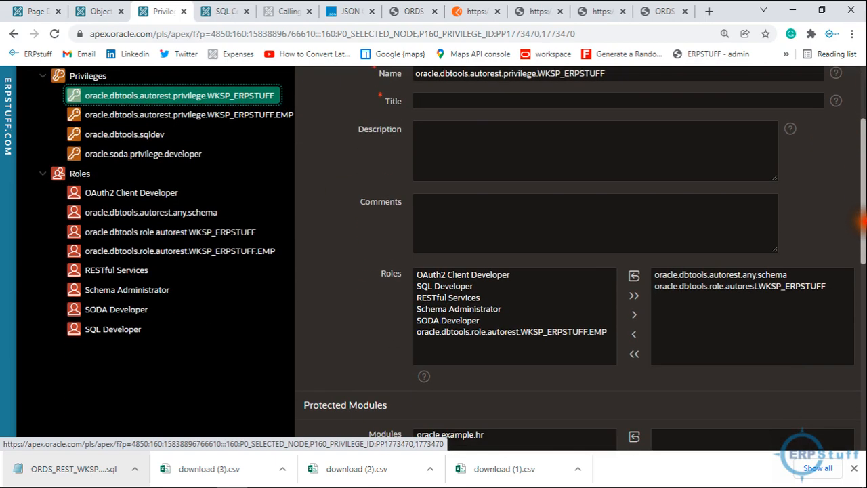
left_click_drag(863, 220, 862, 284)
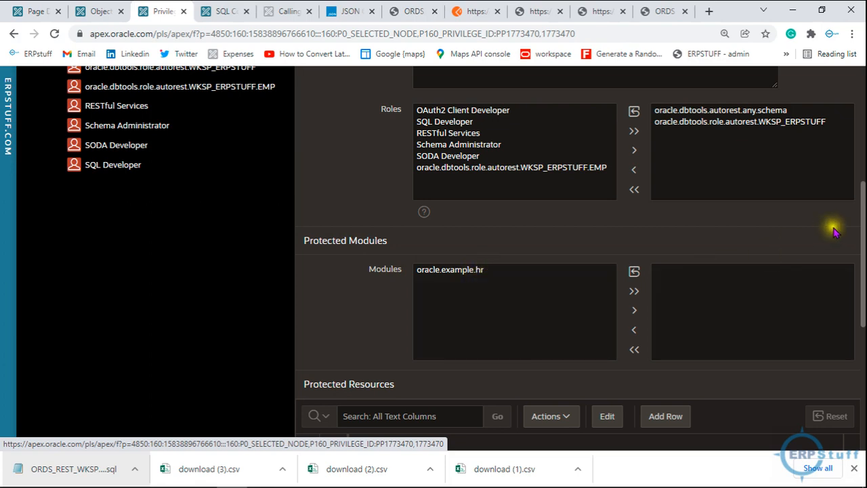
left_click_drag(862, 232, 845, 105)
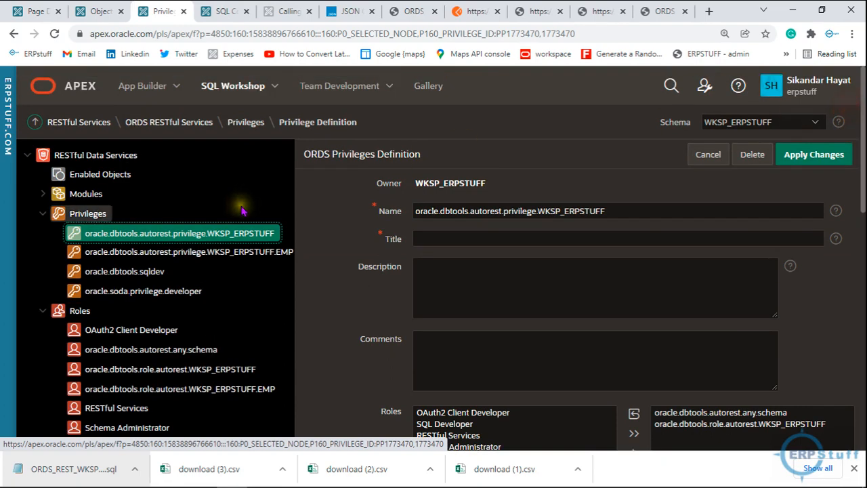
Start a new ORDS privilege from the privileges list, with both its name and title set to XX_Privilege.
left_click(91, 213)
right_click(95, 214)
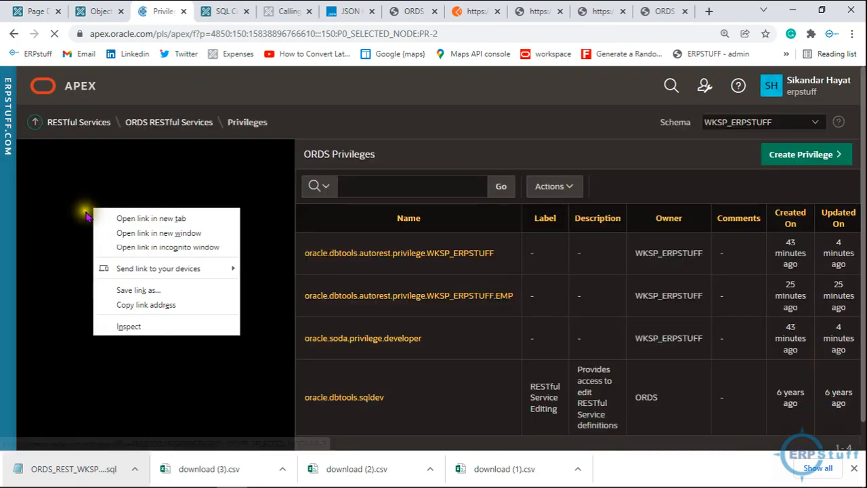
left_click(85, 212)
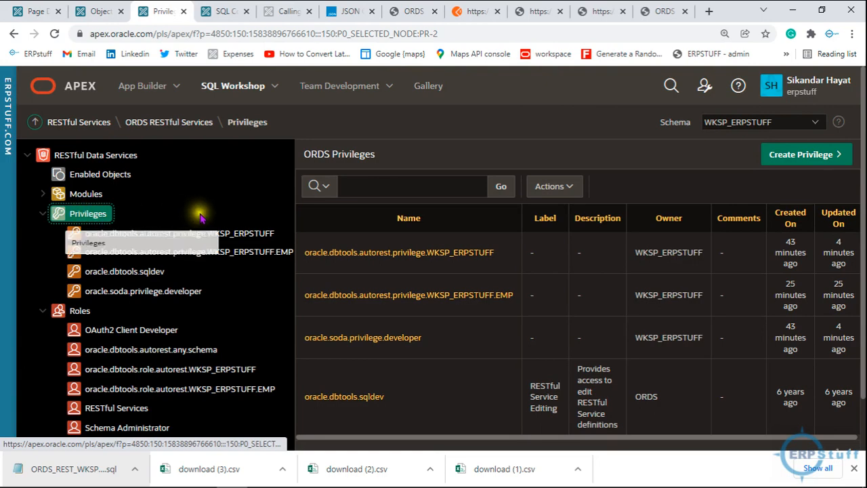
left_click(825, 156)
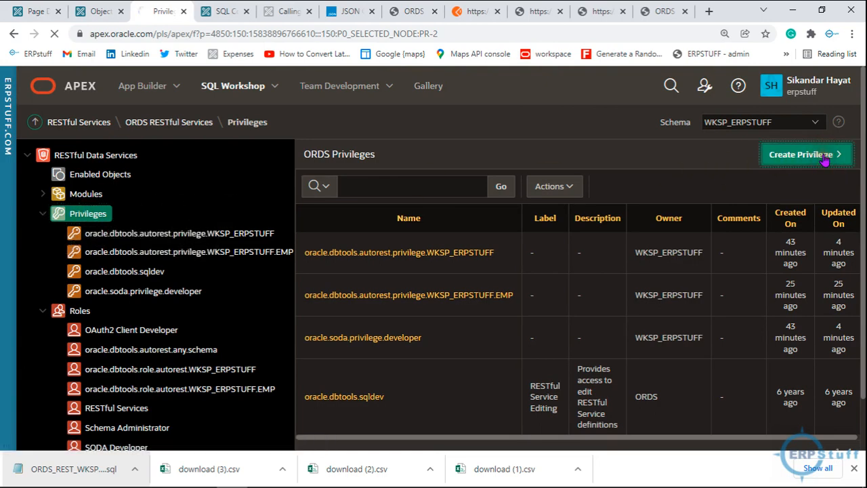
left_click(553, 211)
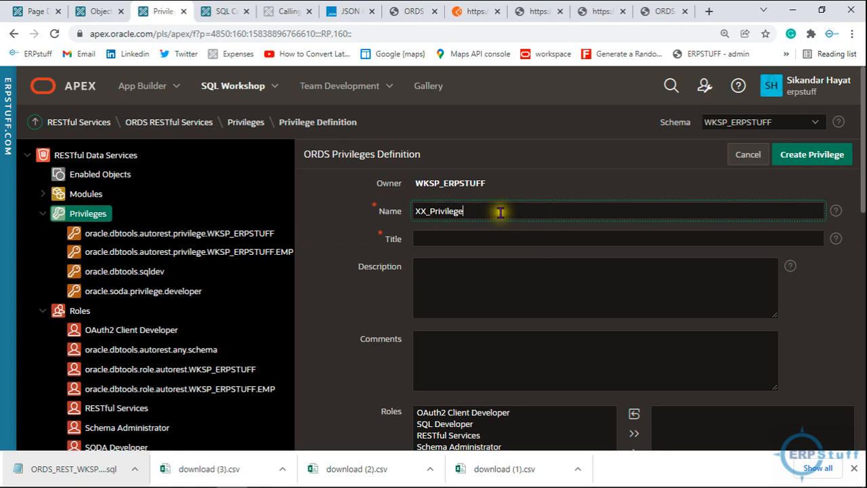
left_click_drag(499, 209, 342, 226)
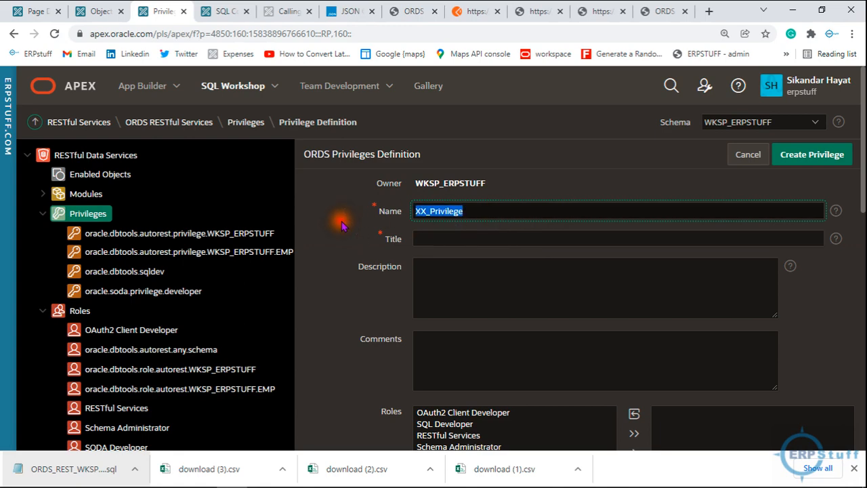
left_click(426, 237)
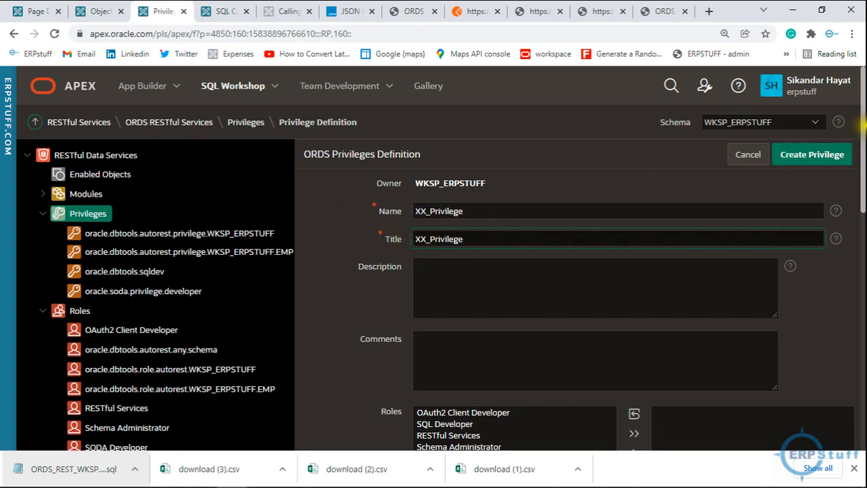
Highlight the RESTful Services role and oracle.example.hr module in the privilege draft, and discard it by reopening oracle.dbtools.autorest.privilege.WKSP_ERPSTUFF.
left_click_drag(862, 129, 864, 188)
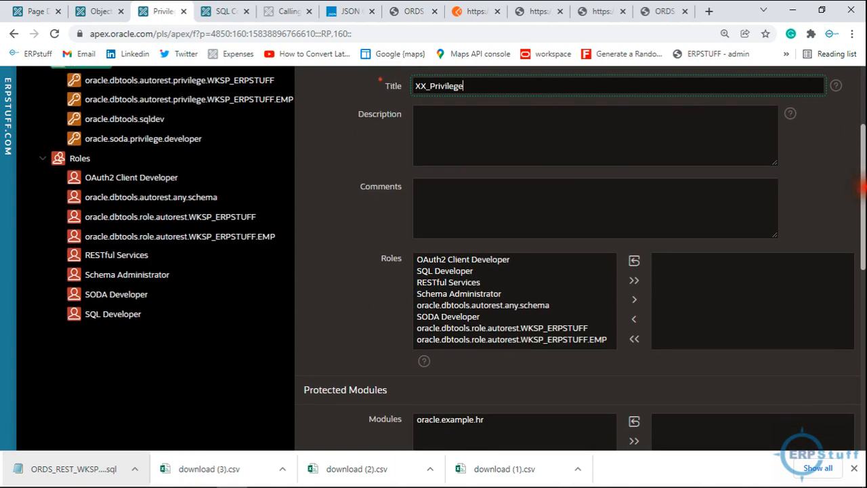
left_click(465, 285)
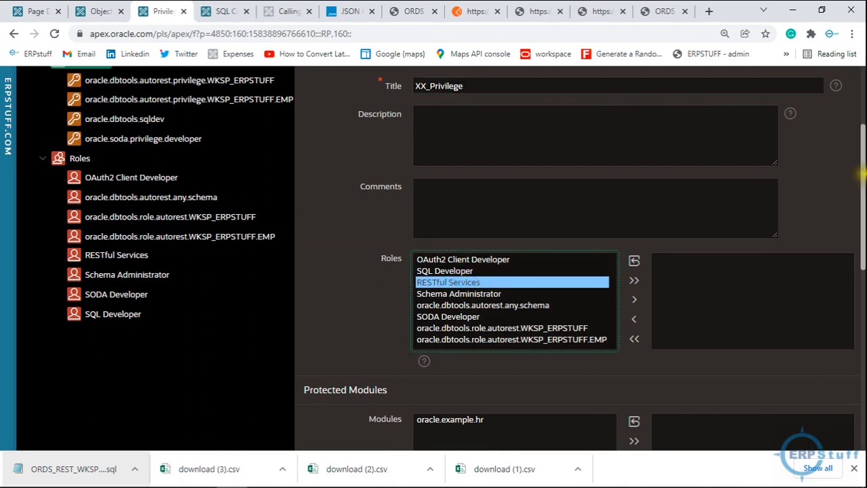
left_click_drag(861, 176, 861, 229)
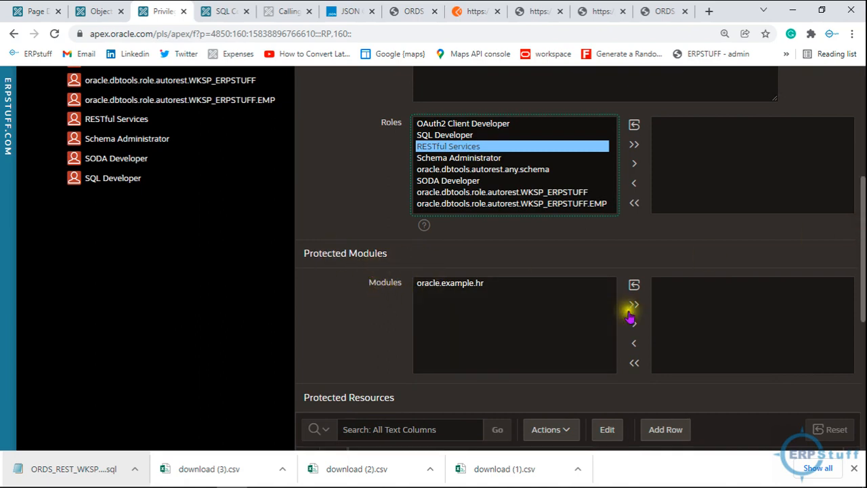
left_click(459, 285)
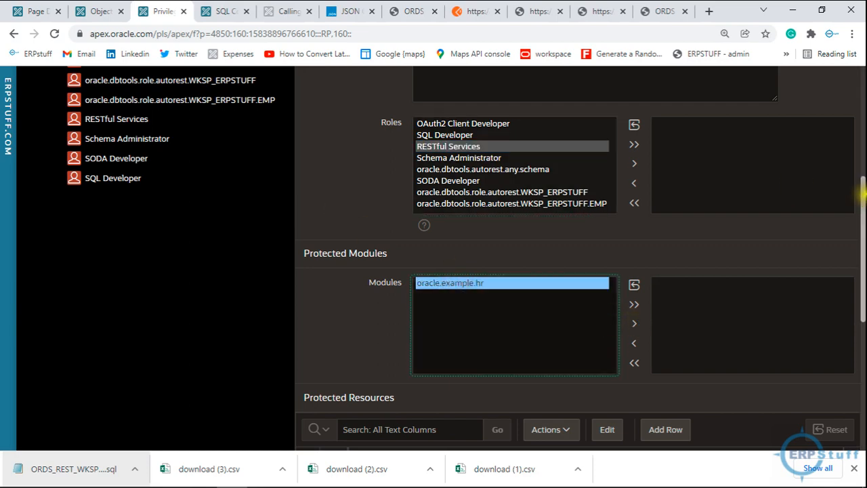
left_click_drag(862, 210, 857, 66)
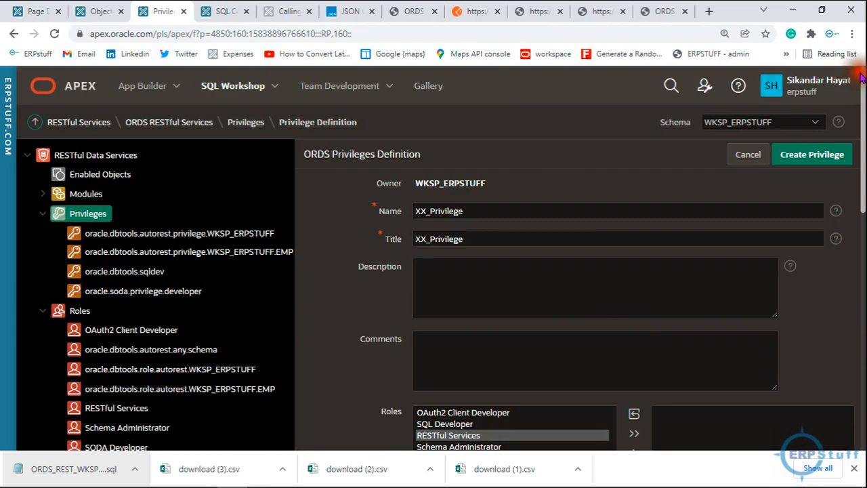
left_click(166, 235)
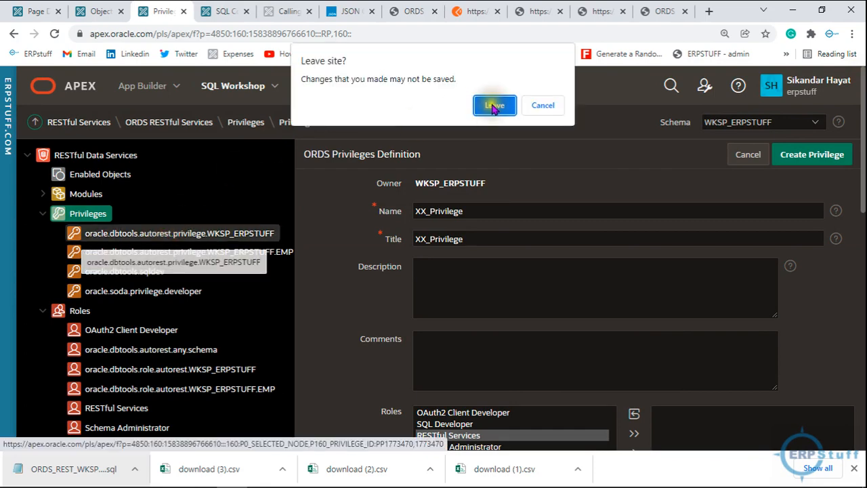
left_click(493, 104)
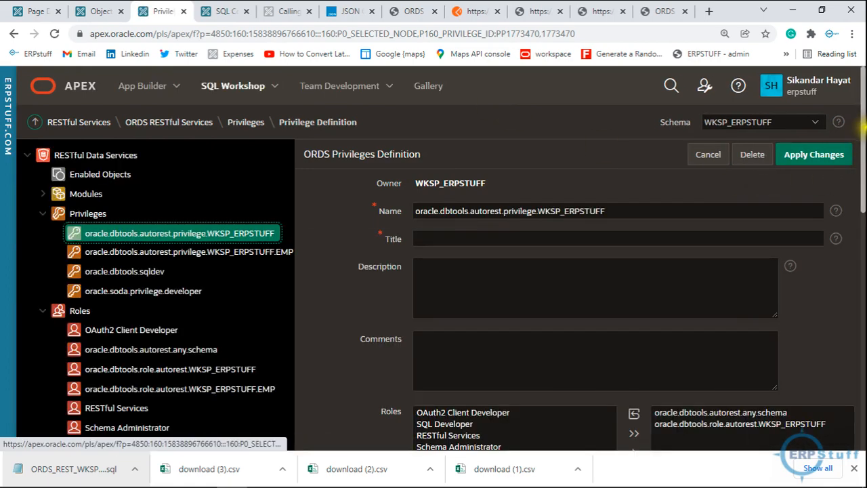
Assign the RESTful Services role and the oracle.example.hr protected module to the oracle.dbtools.autorest.privilege.WKSP_ERPSTUFF privilege.
scroll(861, 152, "down", 2)
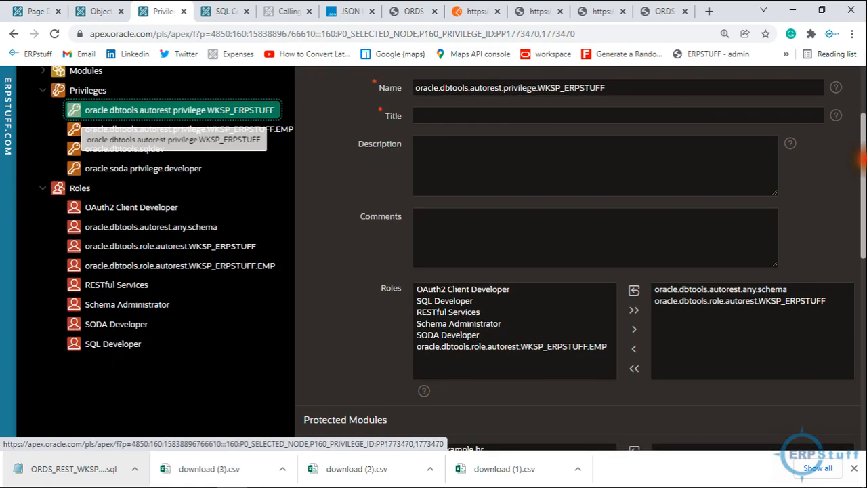
left_click_drag(862, 159, 862, 194)
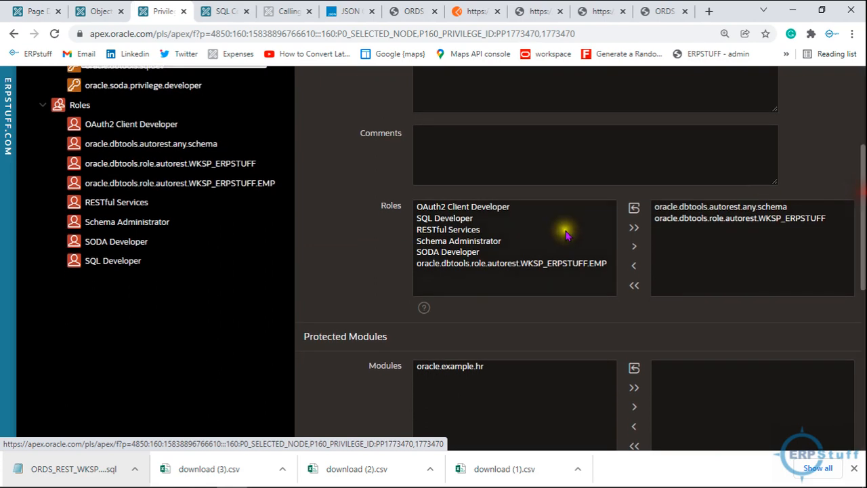
left_click(483, 228)
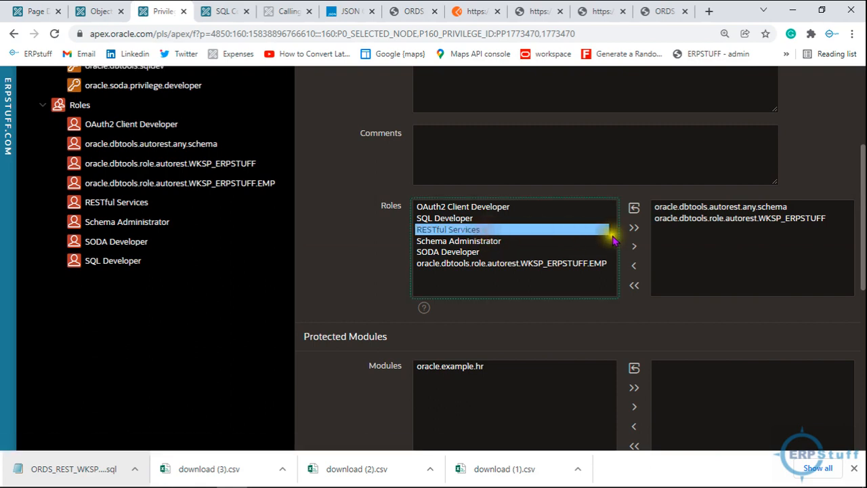
left_click(633, 247)
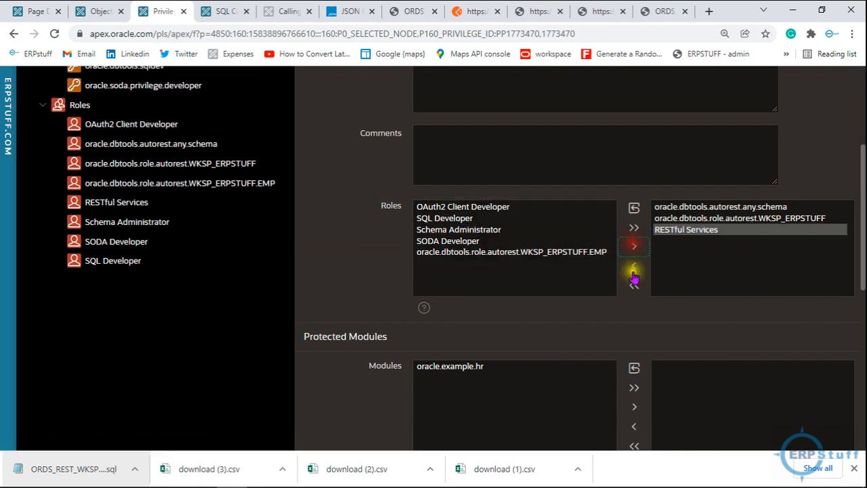
left_click(482, 366)
left_click(636, 401)
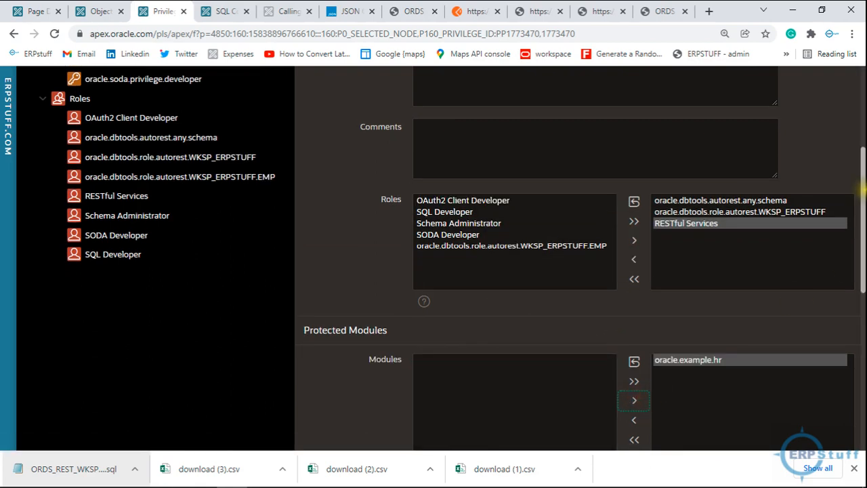
Give the privilege the required title test and save its changes.
left_click_drag(863, 200, 863, 147)
left_click(826, 117)
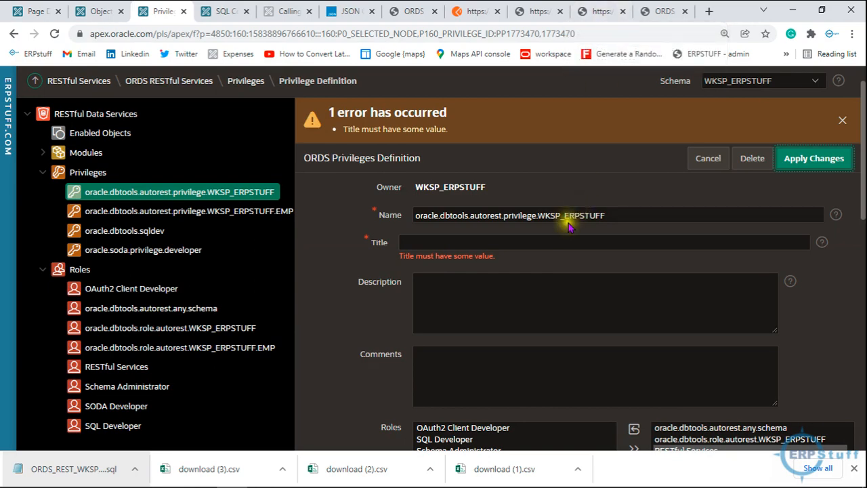
left_click(555, 244)
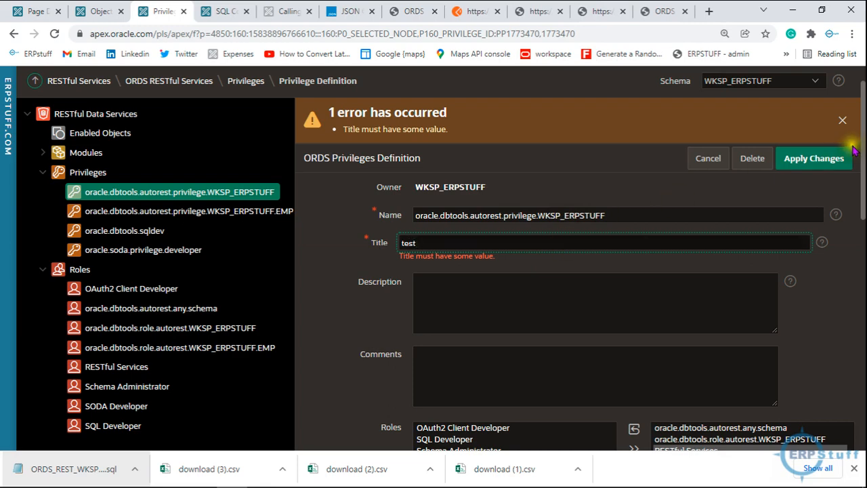
left_click(829, 160)
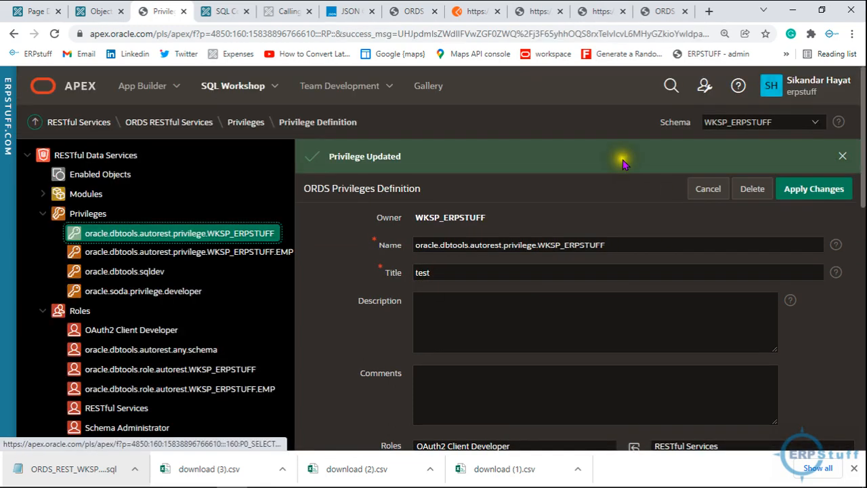
Reload the erpstuffords/hr/employees/ endpoint to check access with the module protected.
left_click(602, 12)
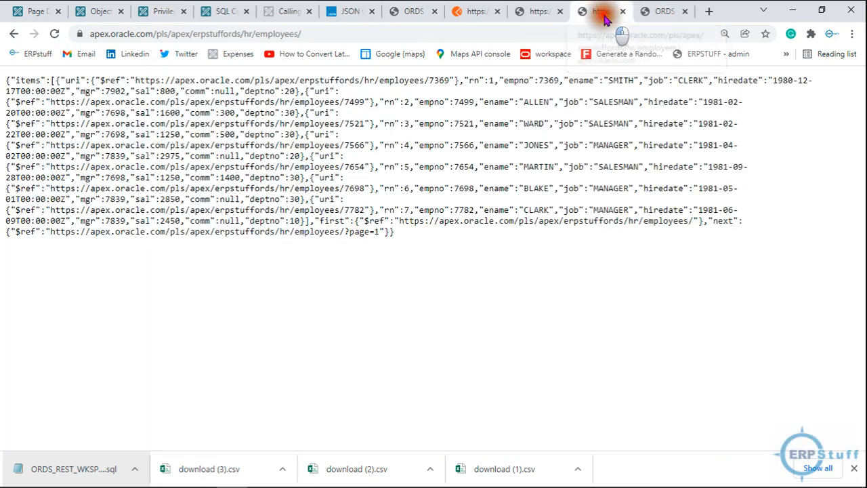
left_click(533, 33)
key("Return")
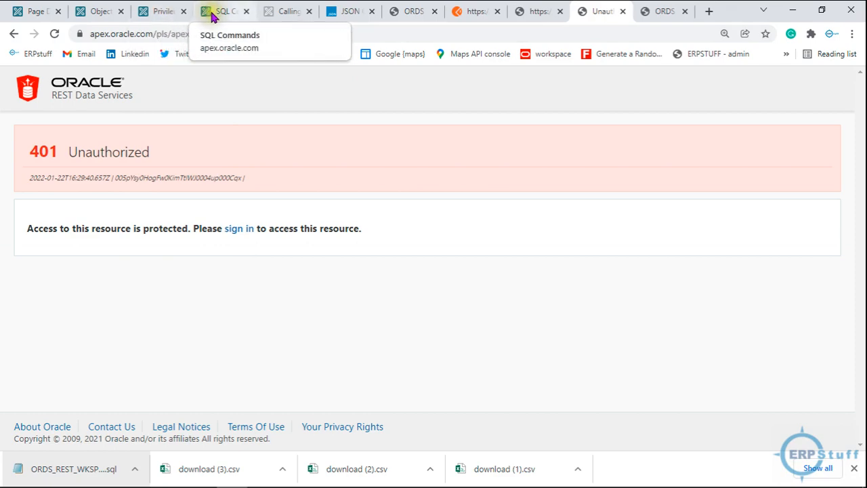
Remove the RESTful Services role from the privilege, keep oracle.example.hr as a protected module, and save the privilege.
left_click(161, 14)
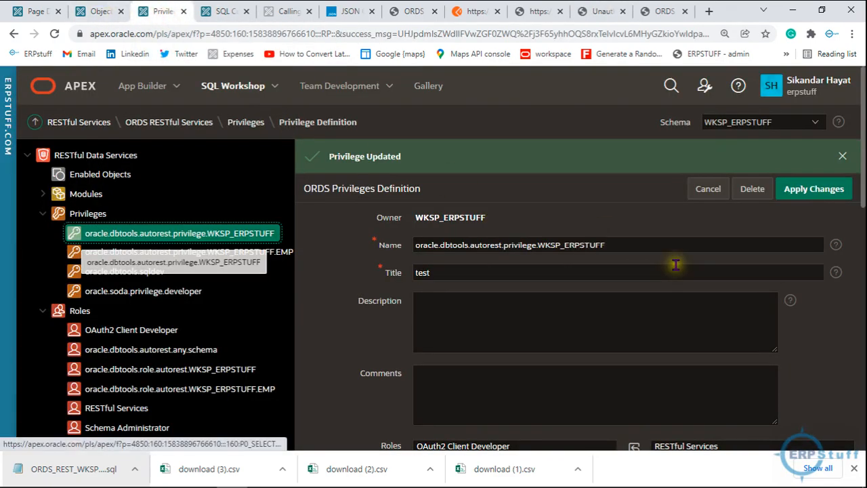
left_click_drag(864, 157, 862, 249)
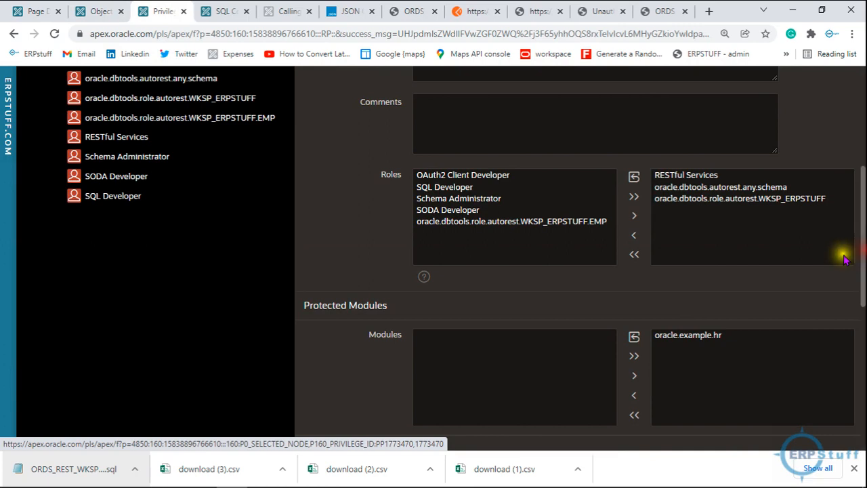
left_click(697, 175)
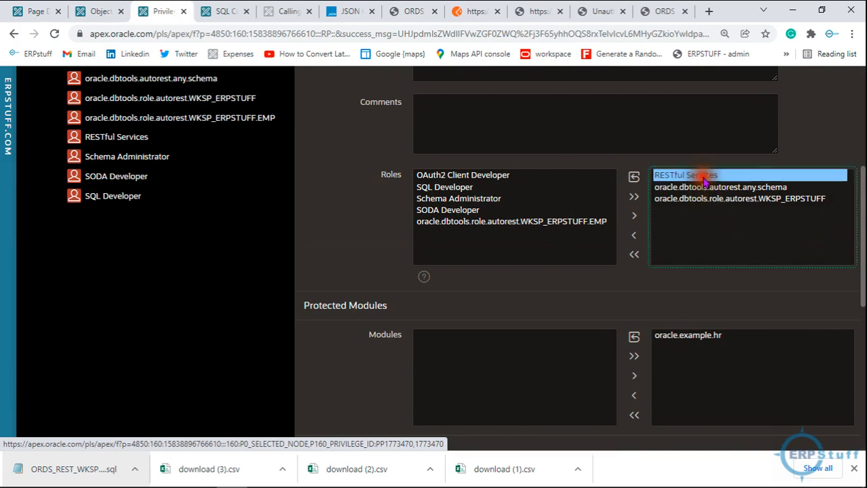
left_click(635, 234)
left_click(718, 334)
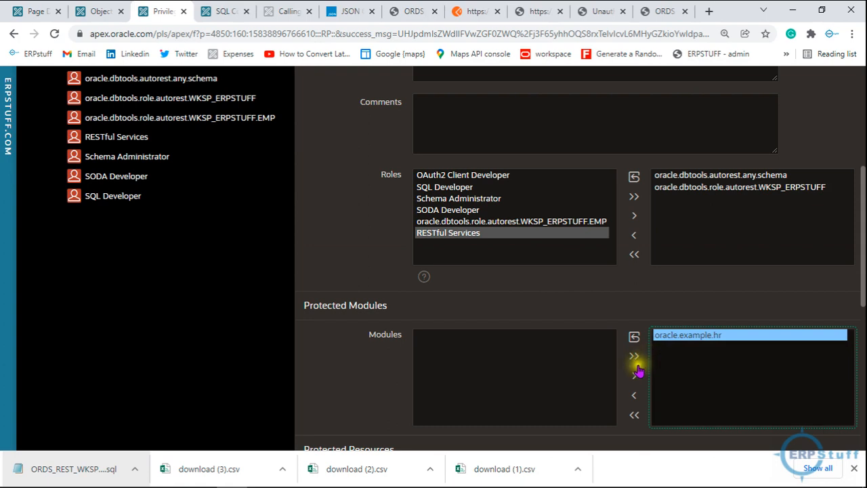
left_click(634, 394)
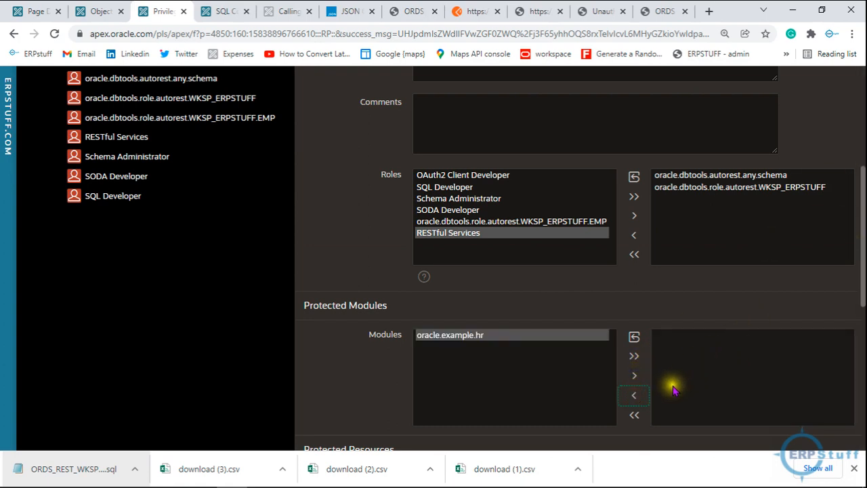
left_click(638, 379)
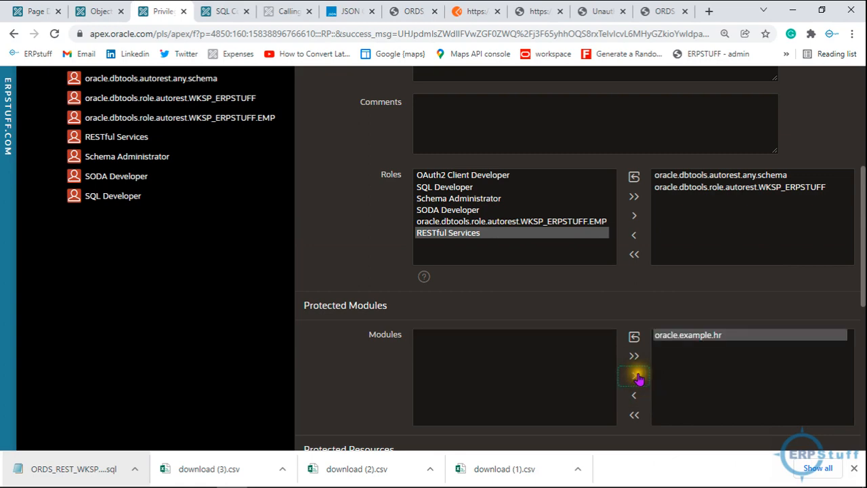
left_click_drag(861, 277, 862, 210)
scroll(839, 200, "up", 3)
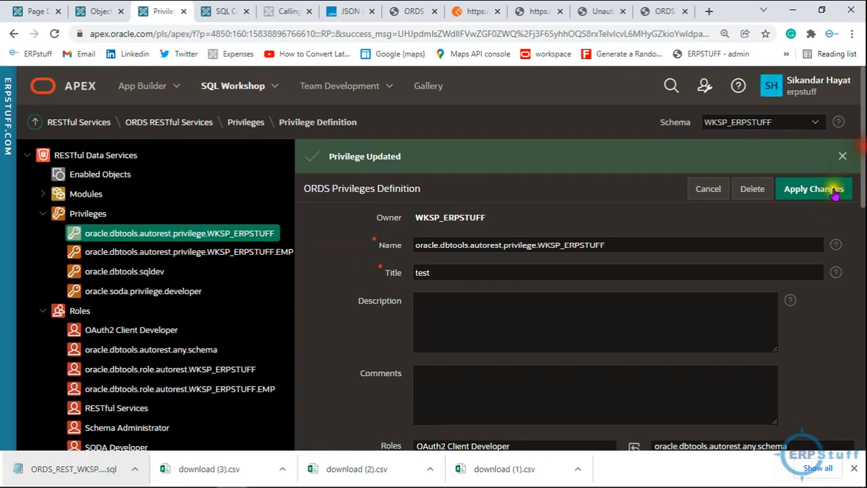
left_click(816, 190)
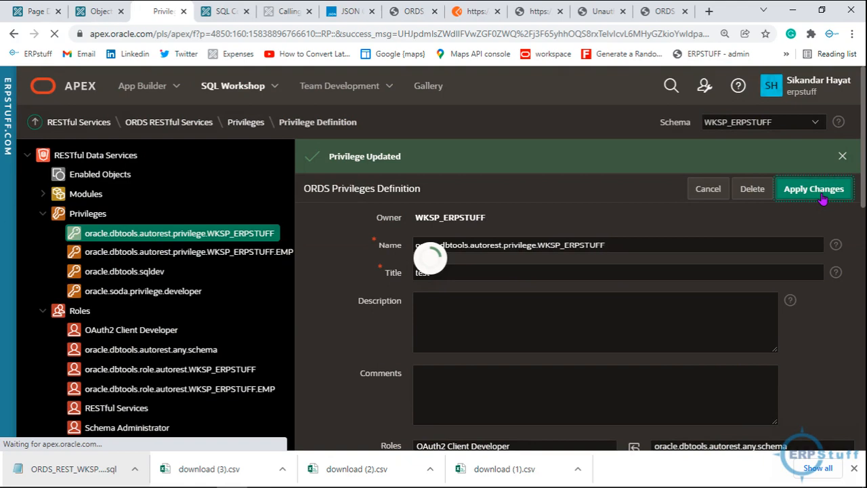
Reload the erpstuffords/hr/employees/ endpoint to check access without the RESTful Services role on the privilege.
left_click(599, 16)
left_click(504, 35)
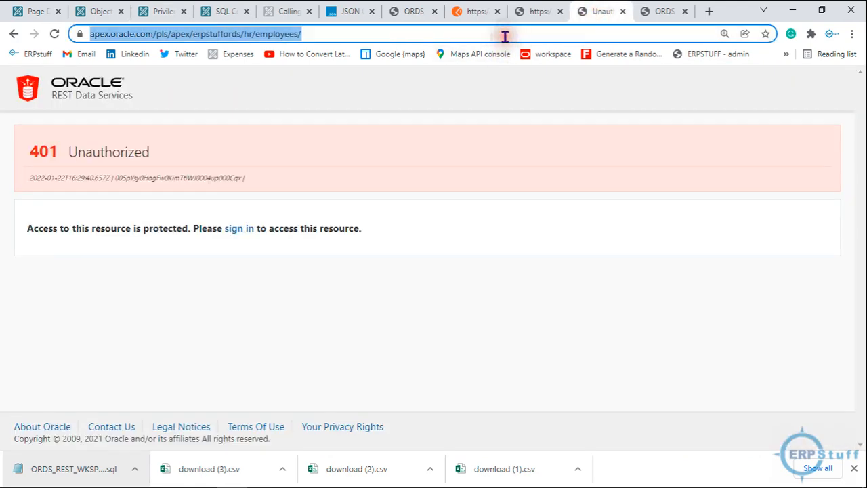
key("Return")
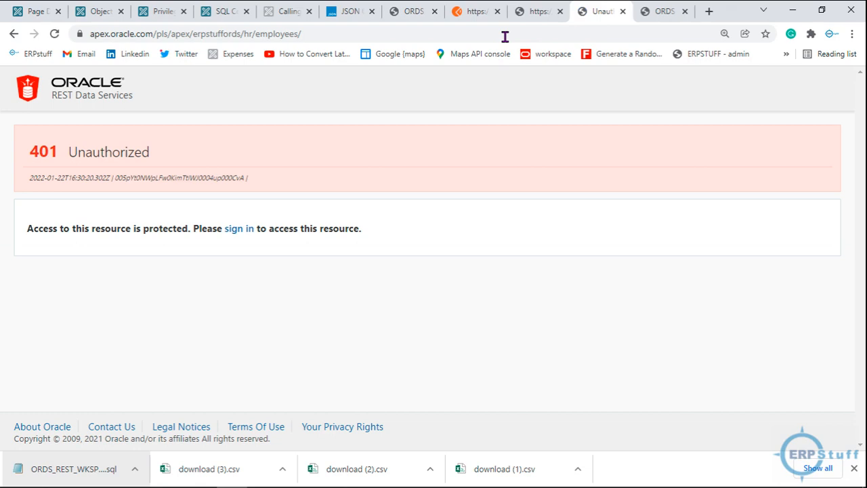
Remove oracle.example.hr from the privilege's protected modules, save the privilege, and reload the hr/employees/ endpoint to check access.
left_click(150, 14)
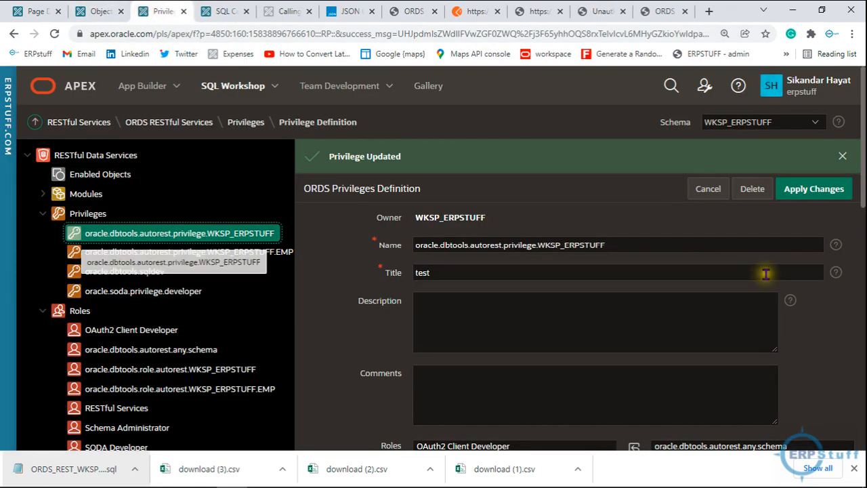
left_click_drag(862, 163, 862, 296)
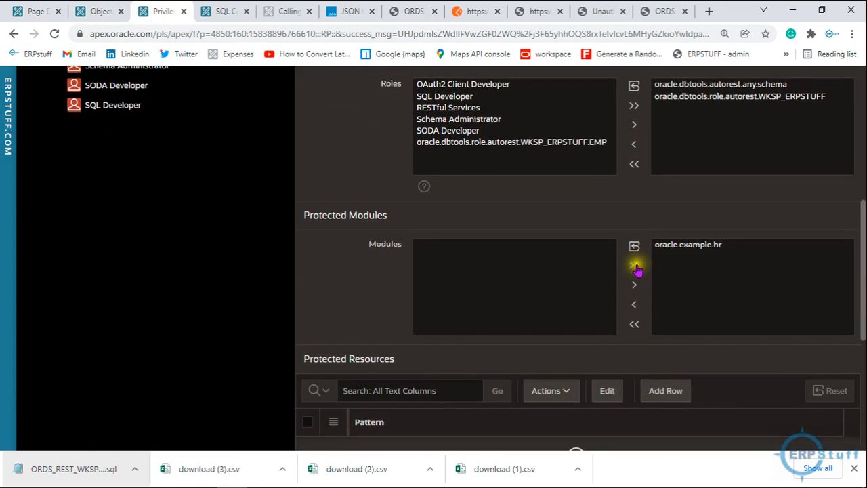
left_click(634, 324)
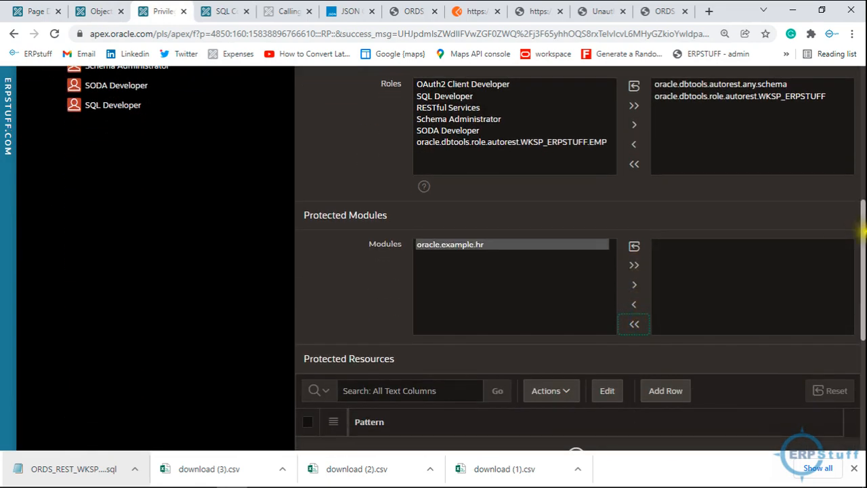
left_click_drag(861, 232, 837, 95)
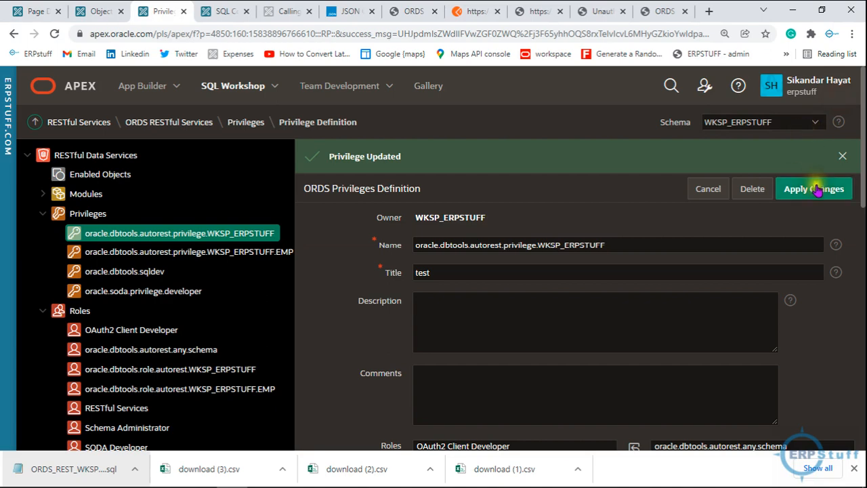
left_click(816, 192)
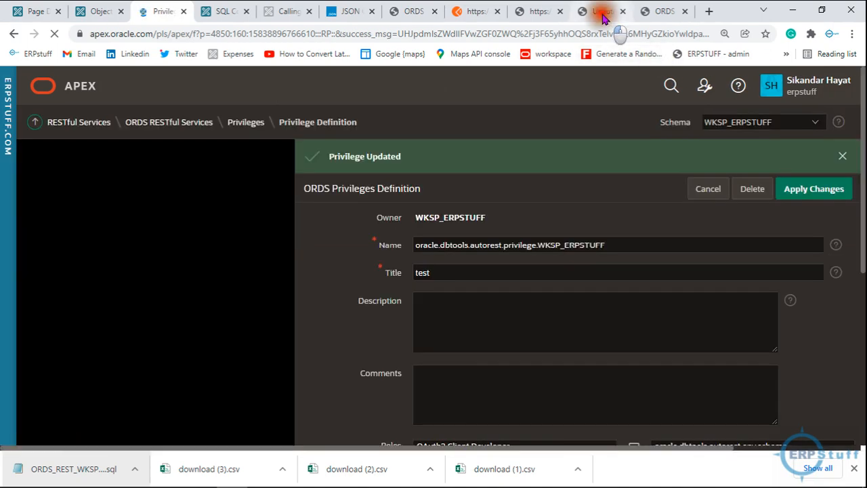
left_click(599, 11)
key("F5")
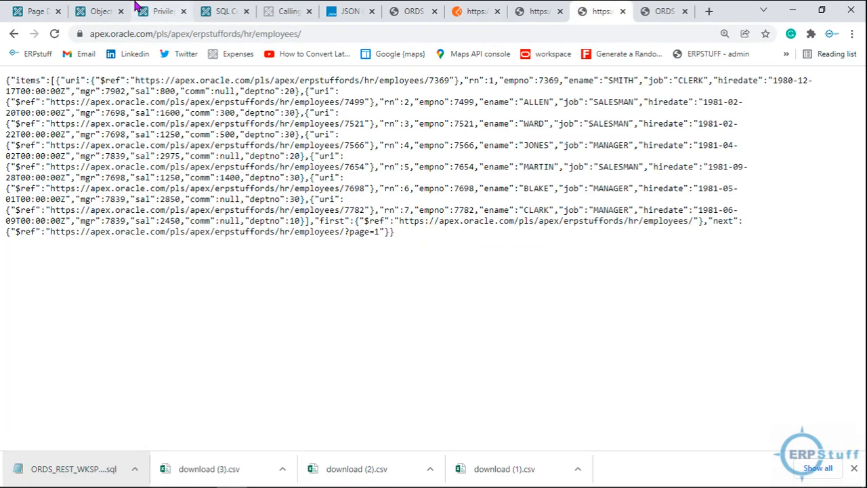
View the ORDS PL/SQL page of the ORDS Demo app, and return to the page's PL/SQL code editor.
left_click(101, 12)
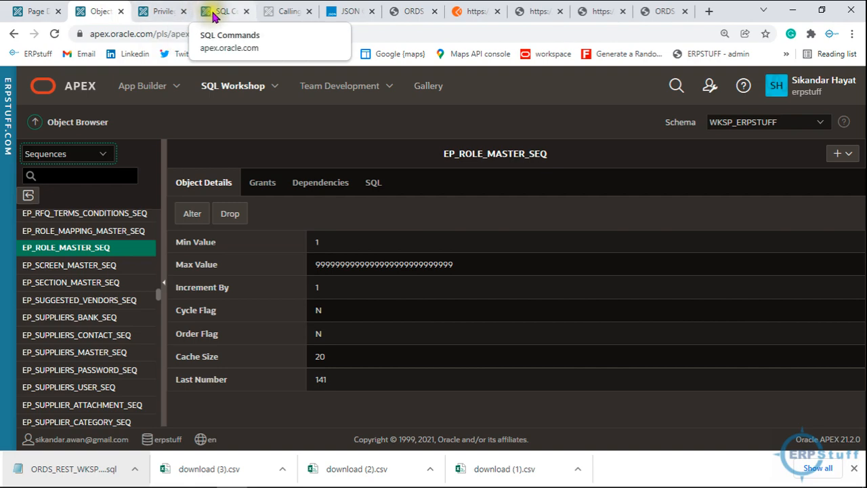
left_click(283, 11)
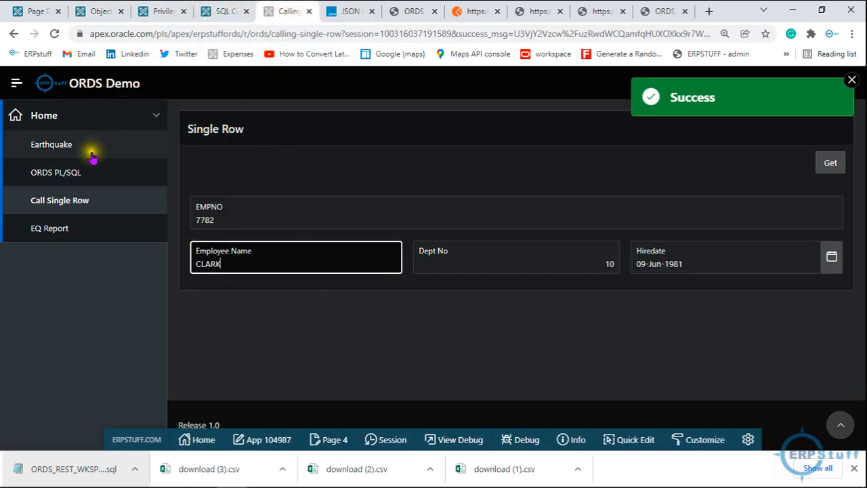
left_click(79, 174)
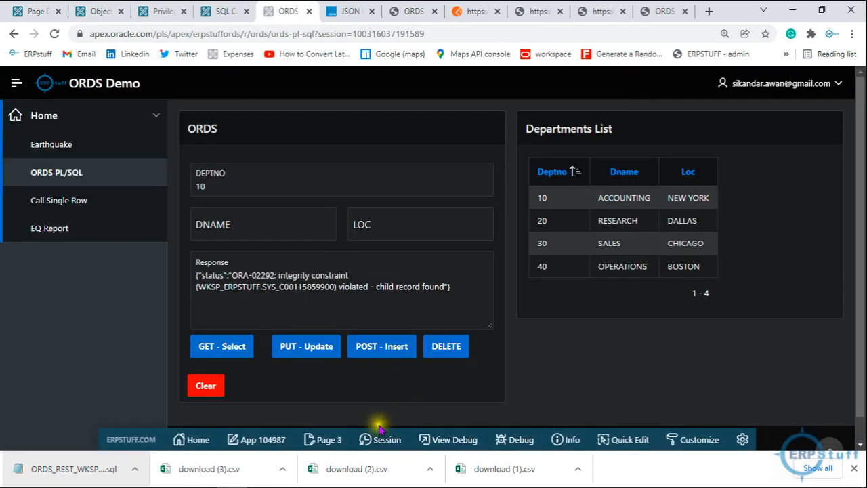
left_click(323, 440)
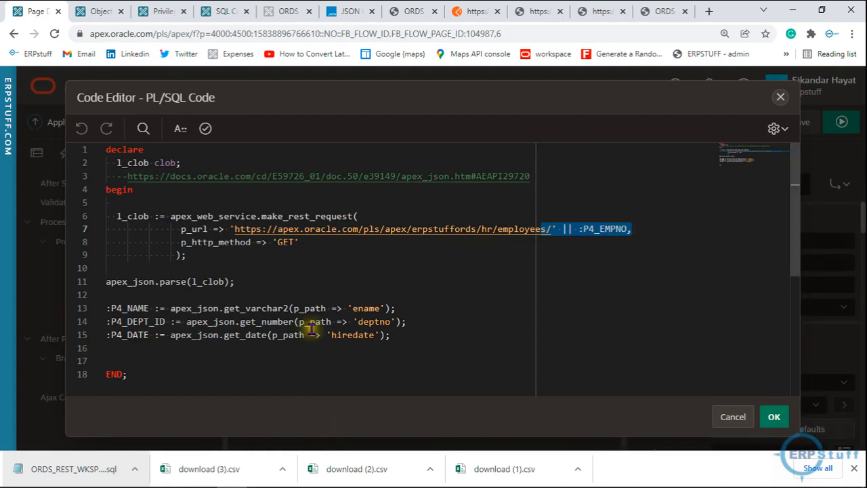
Add two blank lines after p_http_method => 'GET' in the REST request call, and highlight apex_web_service.make_rest_request.
left_click(306, 244)
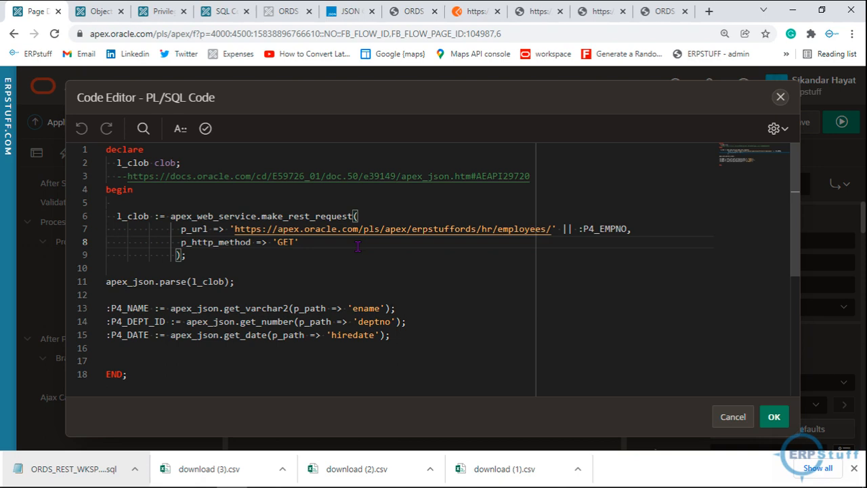
key("Return")
key("Return")
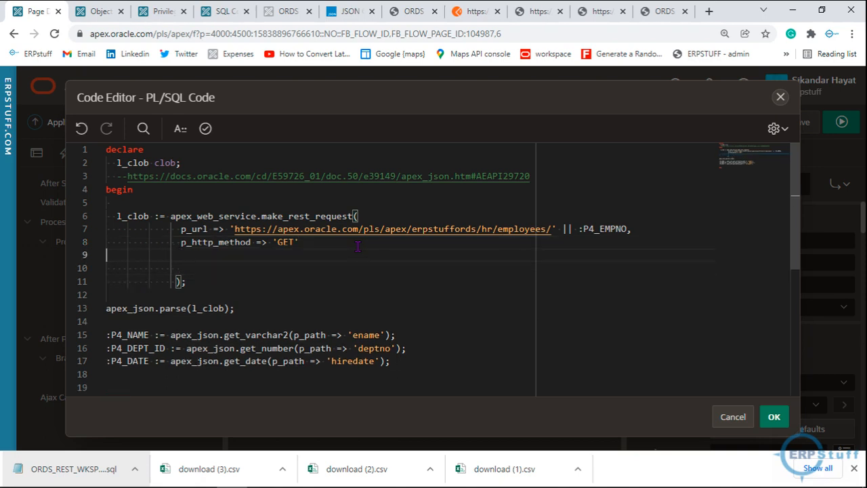
key("Up")
key("Up")
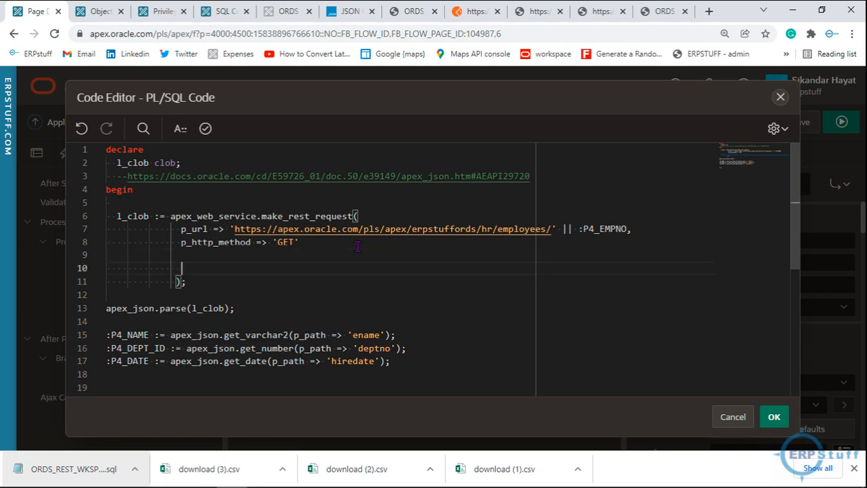
key("Down")
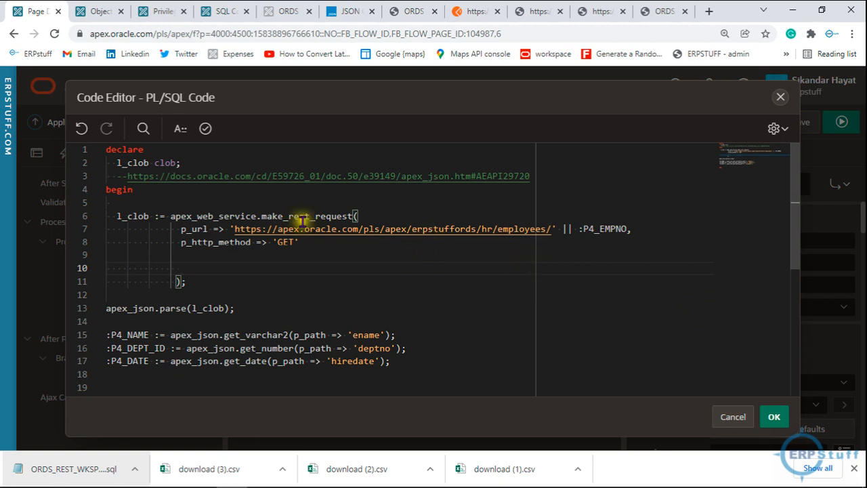
left_click_drag(171, 216, 353, 214)
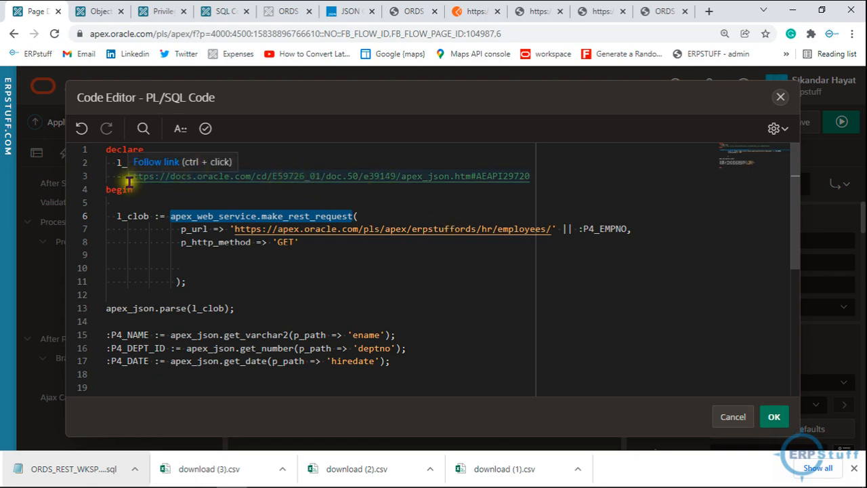
Open the apex_json documentation link from the code's comment line in a new browser tab.
left_click_drag(534, 175, 128, 176)
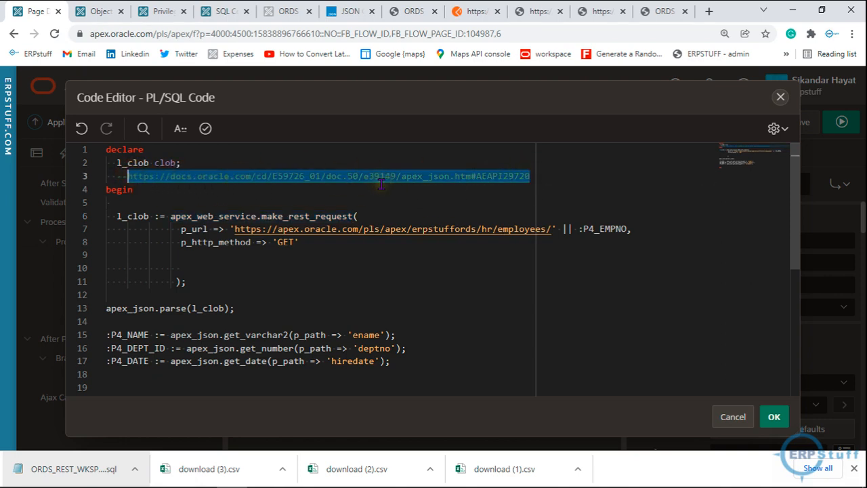
key("ctrl+c")
key("ctrl+t")
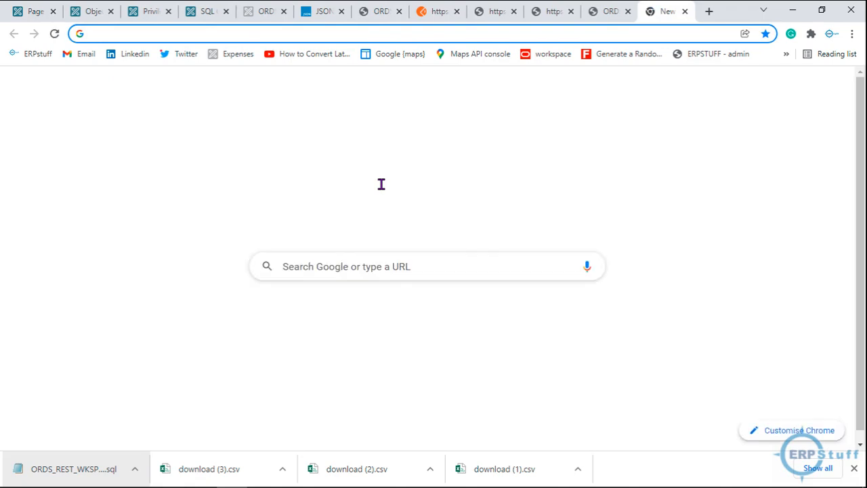
key("ctrl+v")
key("Return")
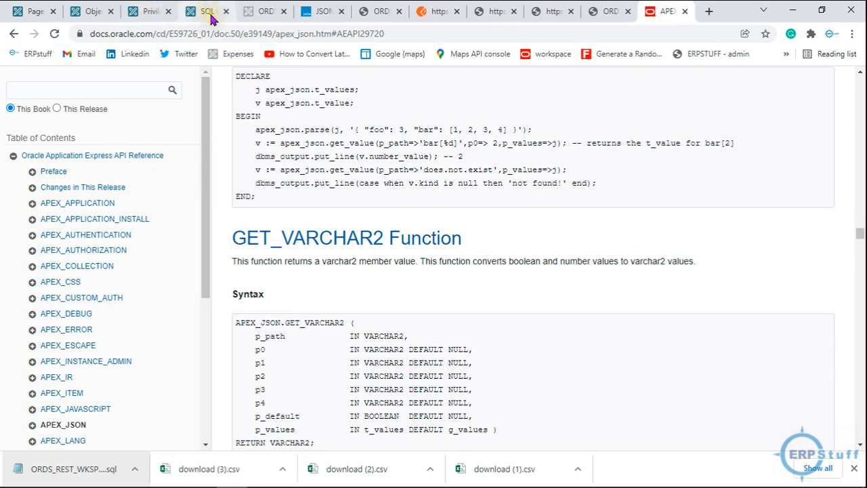
Close the ORDS Demo app and JSONLint tabs, and return to the page's PL/SQL code editor.
left_click(261, 12)
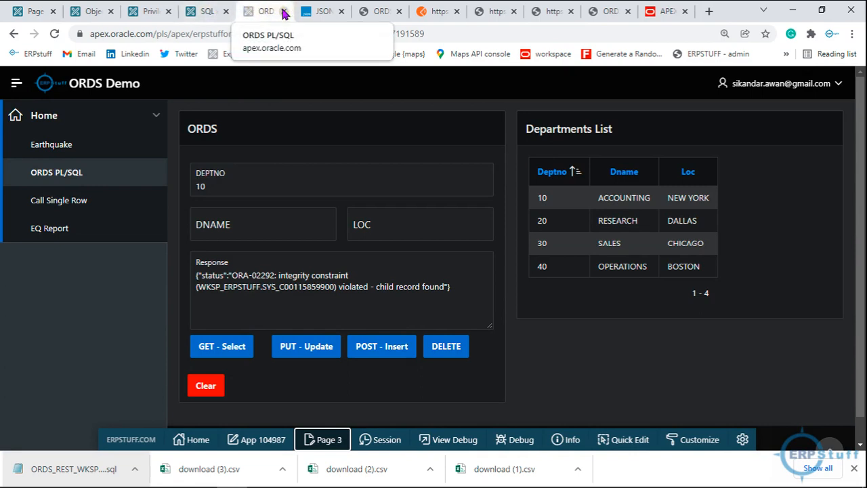
left_click(53, 87)
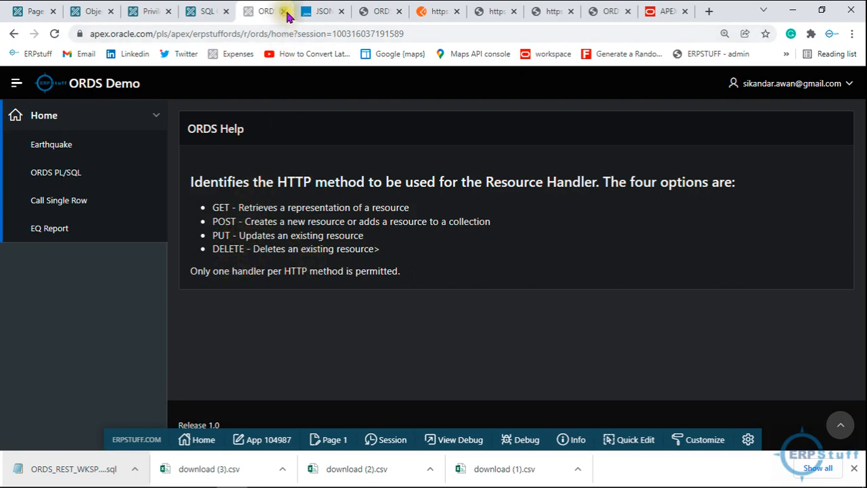
left_click(285, 11)
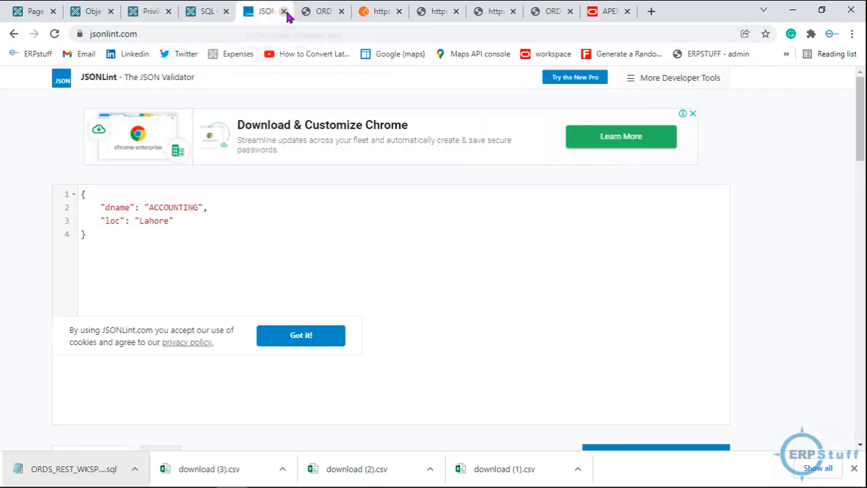
left_click(285, 11)
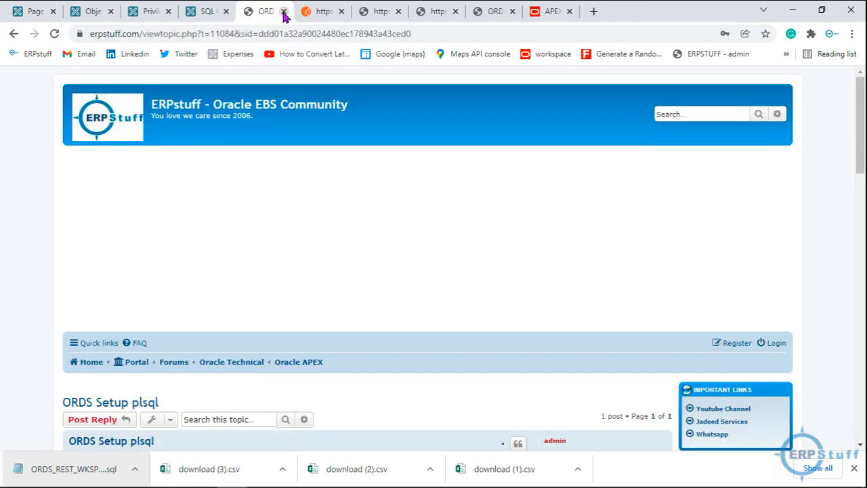
left_click(205, 12)
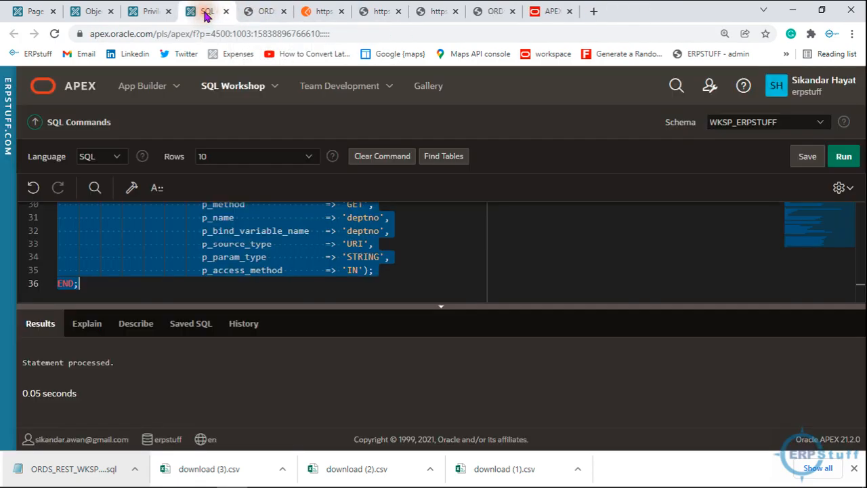
left_click(153, 13)
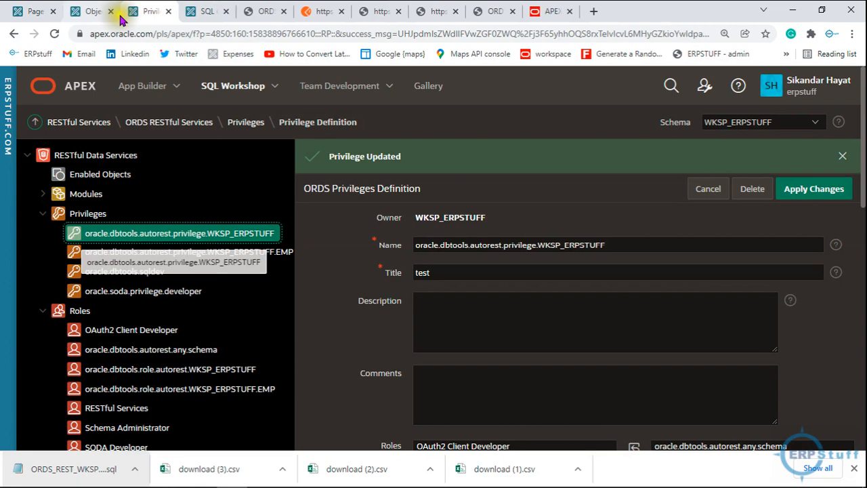
left_click(34, 11)
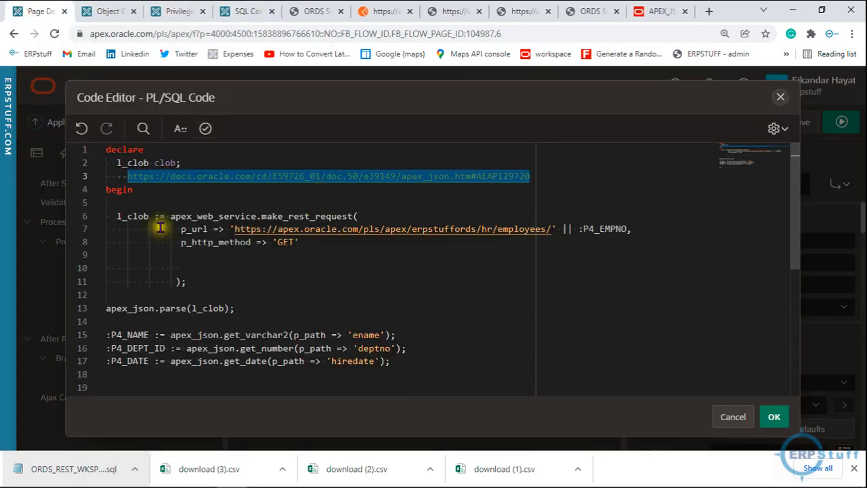
Copy apex_web_service.make_rest_request from the code and search for it within the apex_json documentation page.
left_click_drag(170, 216, 353, 215)
key("ctrl+c")
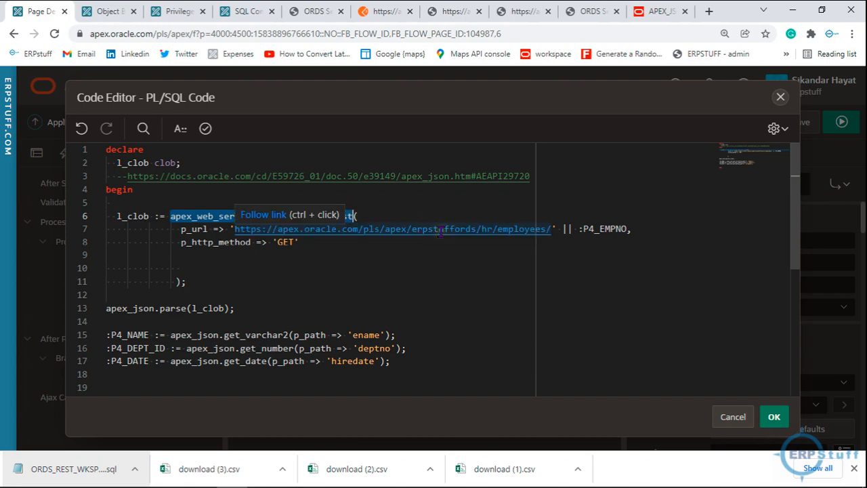
left_click(638, 11)
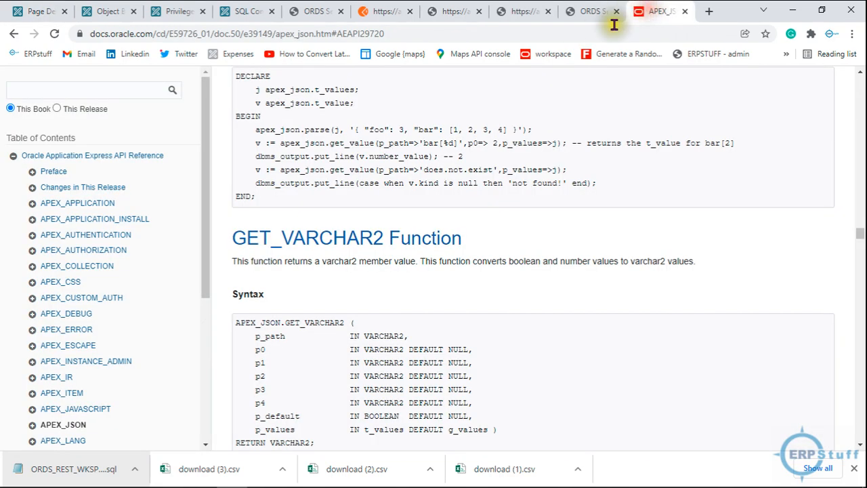
key("ctrl+f")
key("ctrl+v")
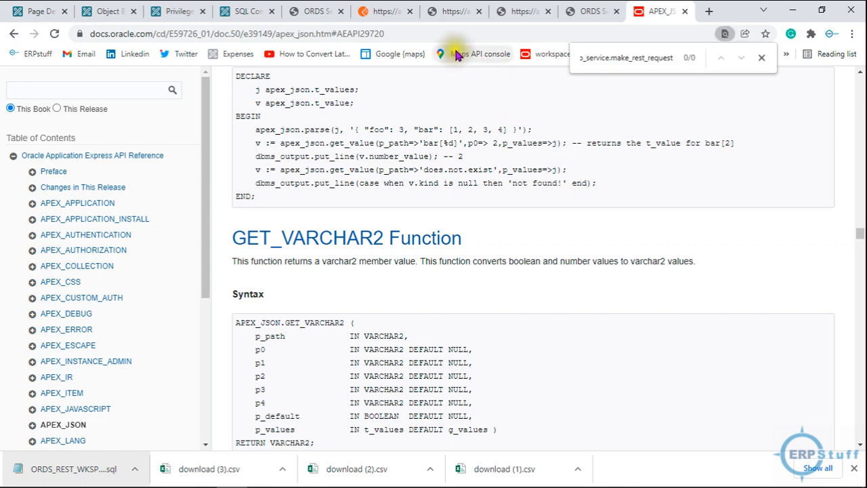
Search the web for apex_web_service.make_rest_request and open Oracle's APEX_WEB_SERVICE API reference.
left_click(447, 28)
key("ctrl+v")
key("Return")
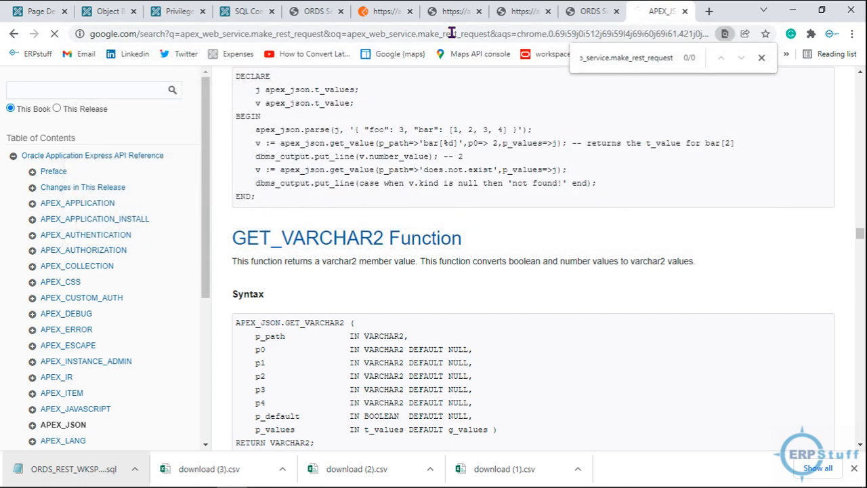
left_click(207, 204)
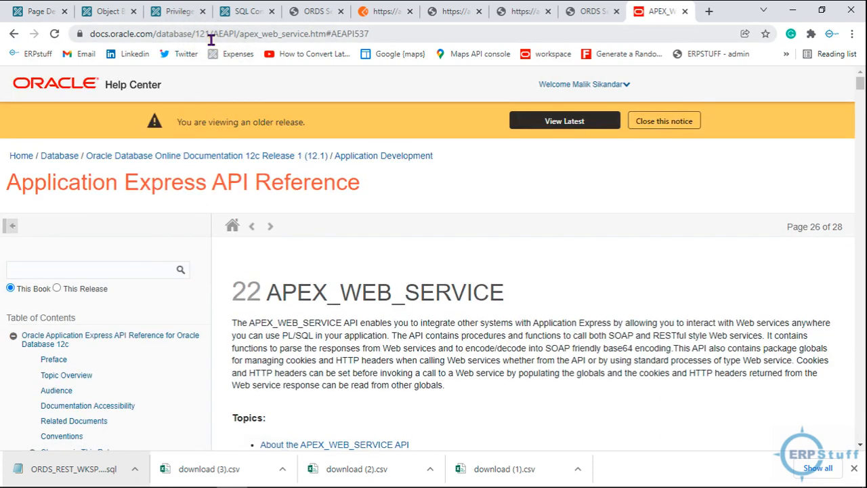
left_click(560, 124)
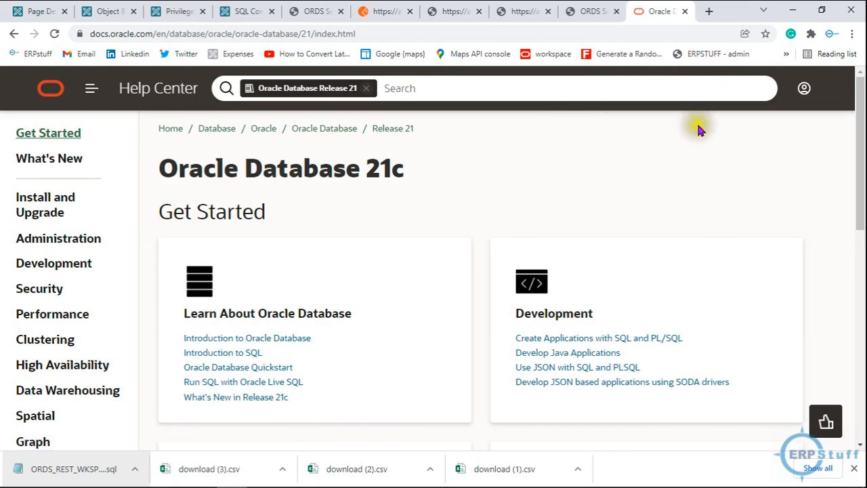
left_click_drag(858, 139, 857, 48)
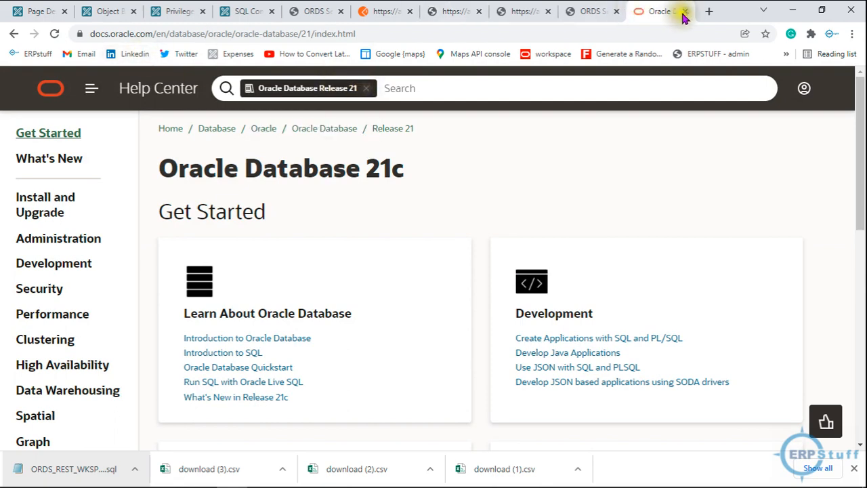
left_click(14, 33)
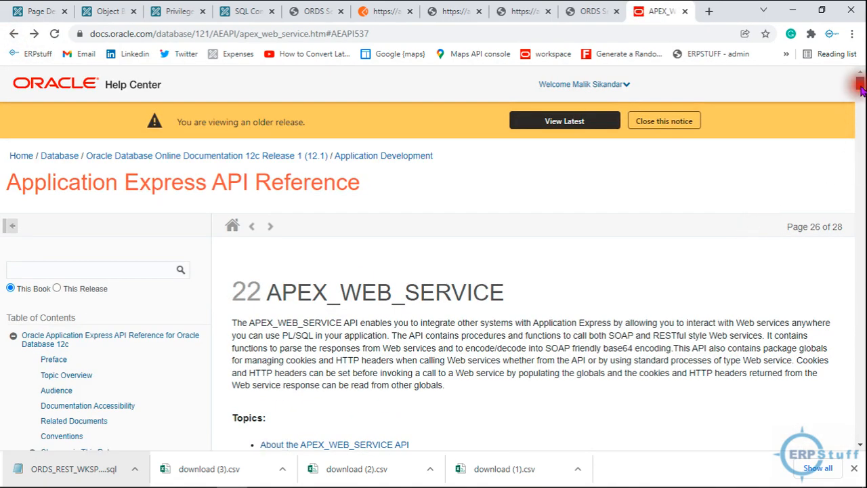
Find apex_web_service.make_rest_request within the API reference and go to the MAKE_REST_REQUEST Function syntax.
scroll(860, 91, "down", 1)
key("ctrl+f")
key("ctrl+v")
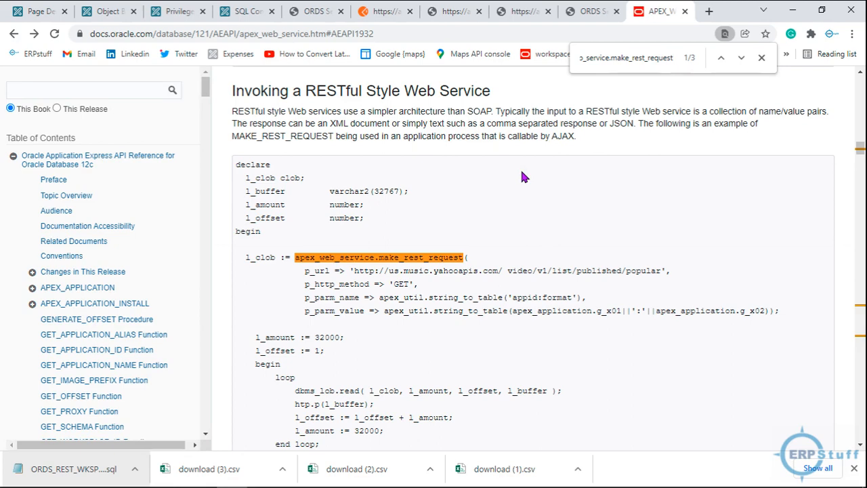
key("Return")
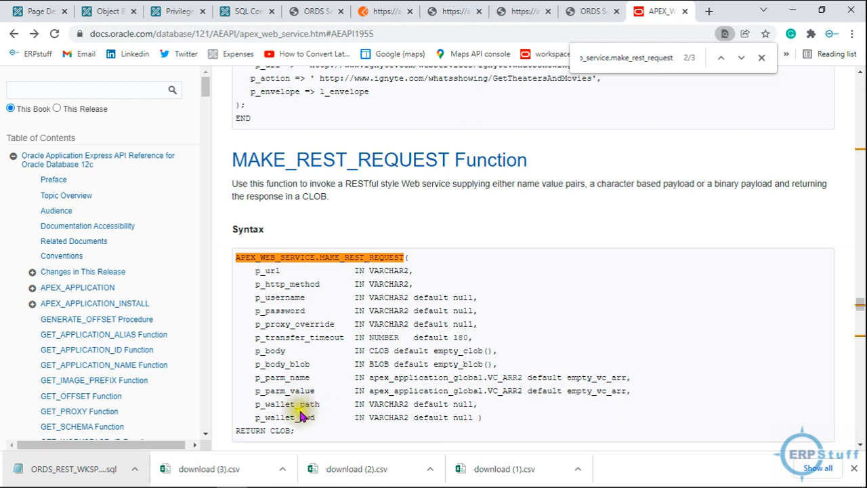
Highlight the wallet parameters and the p_username and p_password parameters in the MAKE_REST_REQUEST syntax.
left_click_drag(265, 404, 300, 405)
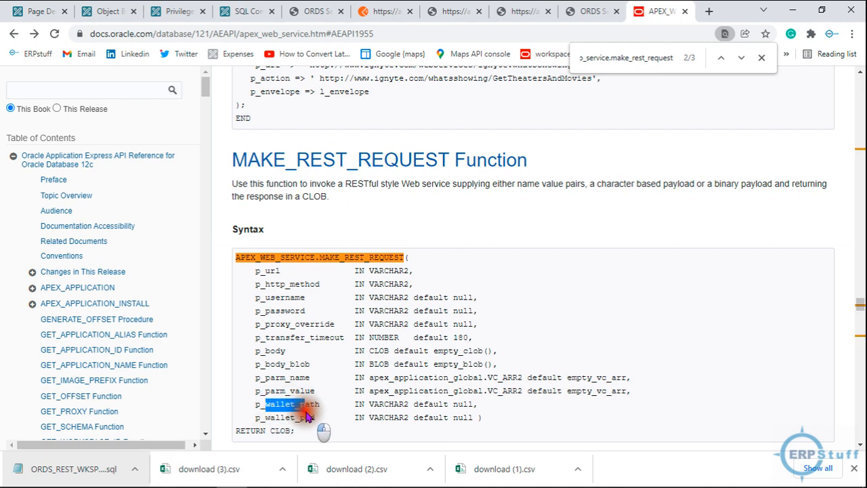
left_click_drag(306, 416, 324, 420)
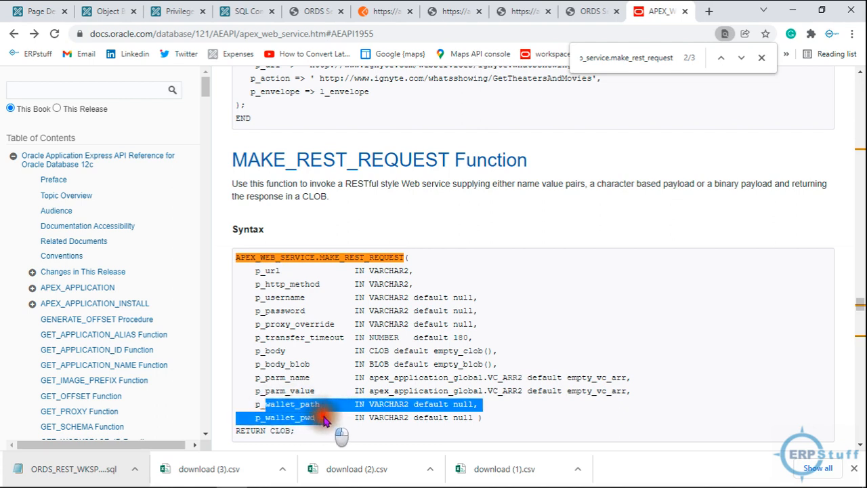
left_click_drag(323, 420, 323, 420)
left_click_drag(256, 297, 489, 313)
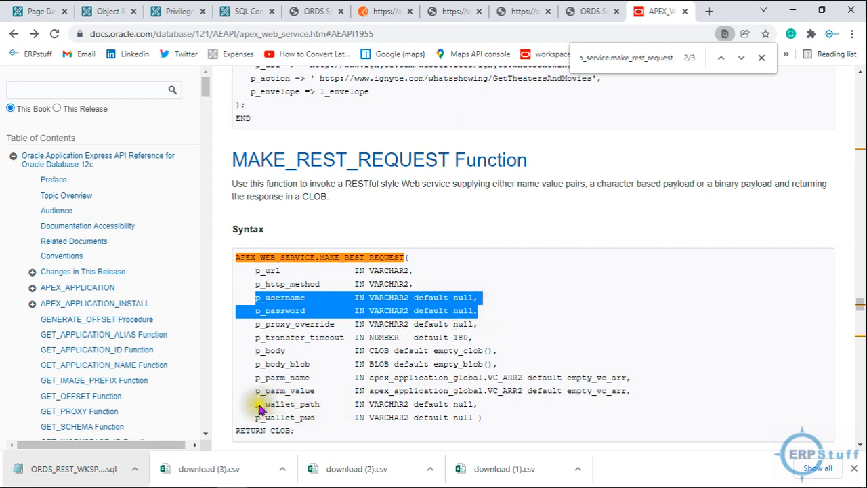
left_click_drag(260, 403, 329, 419)
Copy the p_username and p_password lines from the syntax into the REST request call below p_http_method, adding a comma after 'GET'.
mouse_move(251, 298)
left_mouse_down()
mouse_move(316, 312)
mouse_move(484, 311)
mouse_move(261, 288)
mouse_move(227, 300)
left_mouse_up()
key("ctrl+c")
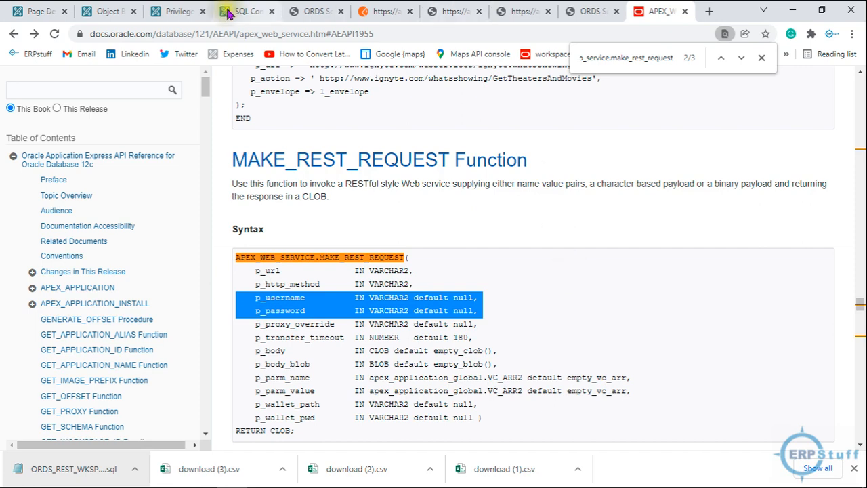
left_click(106, 13)
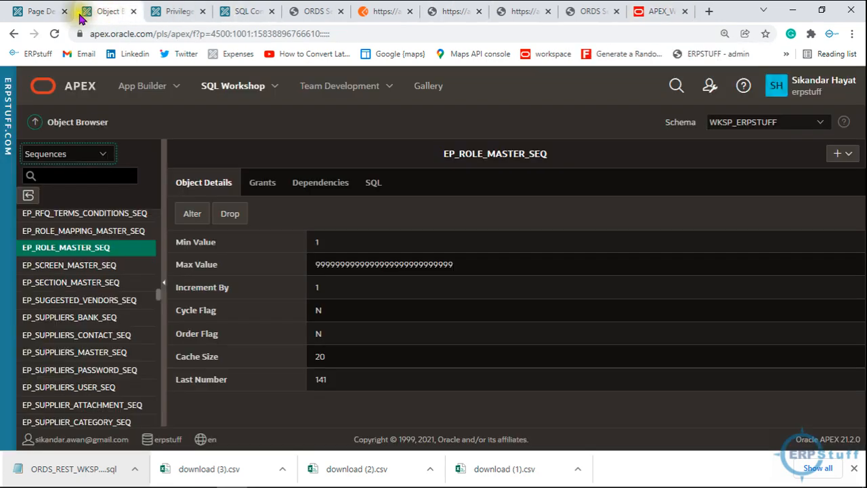
left_click(41, 12)
left_click(259, 253)
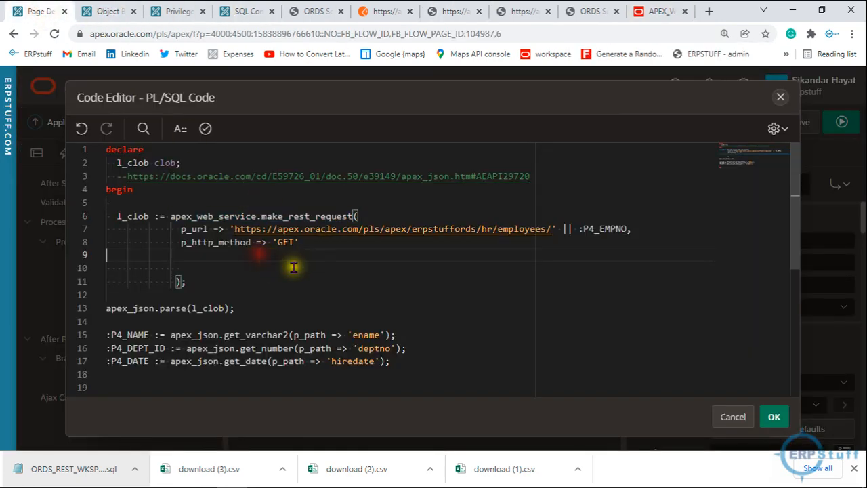
left_click(310, 240)
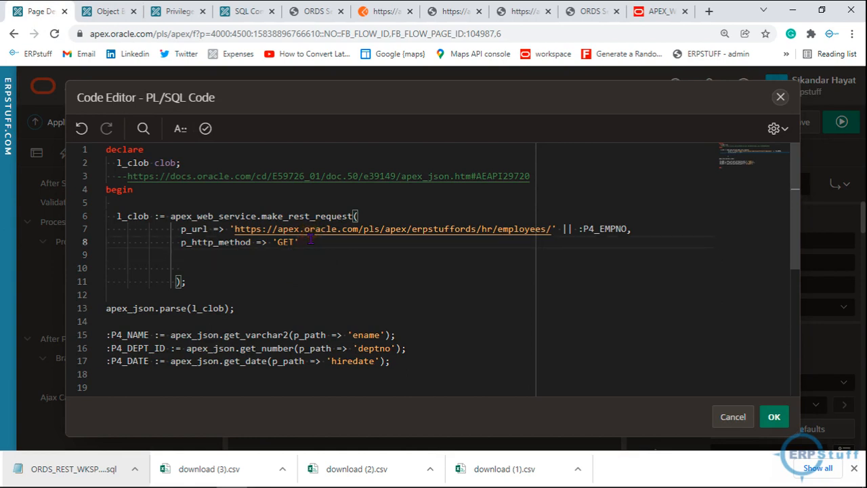
key("Return")
key("ctrl+v")
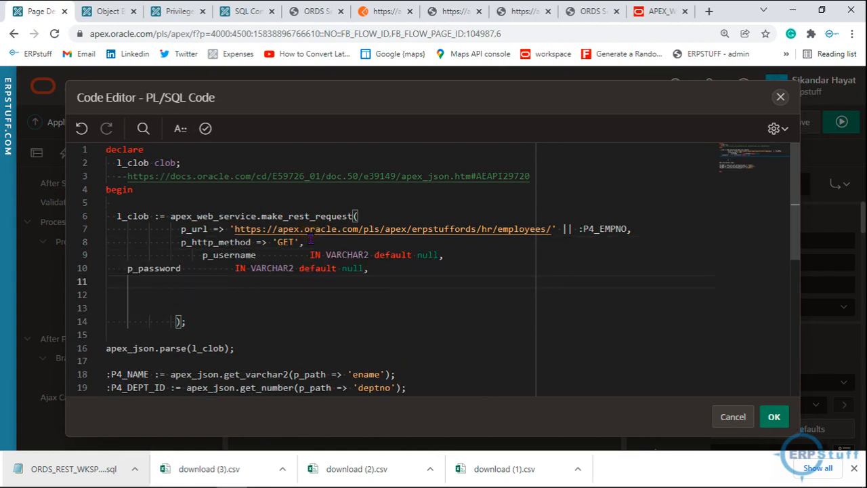
Align p_username with the other request parameters and replace its type declaration with => 'myuser'.
left_click(203, 254)
key("BackSpace")
key("BackSpace")
key("BackSpace")
key("BackSpace")
key("BackSpace")
key("BackSpace")
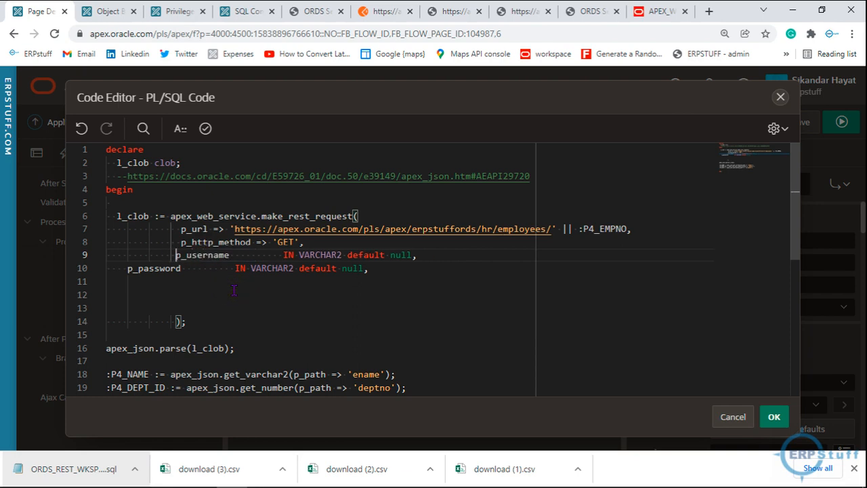
left_click_drag(244, 255, 413, 259)
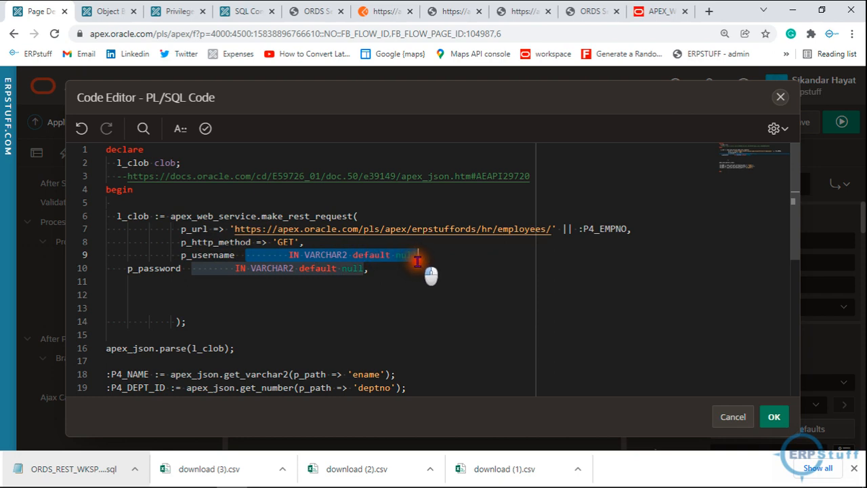
type("=> 'myuser',")
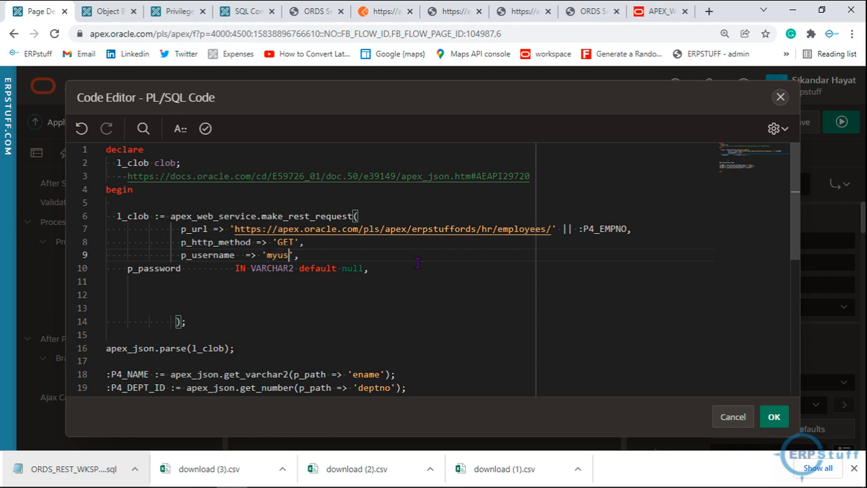
Align p_password with the other parameters, replace its declaration with => and a quoted password value, and remove the blank lines below it.
left_click(130, 273)
key("Tab")
key("Tab")
key("Tab")
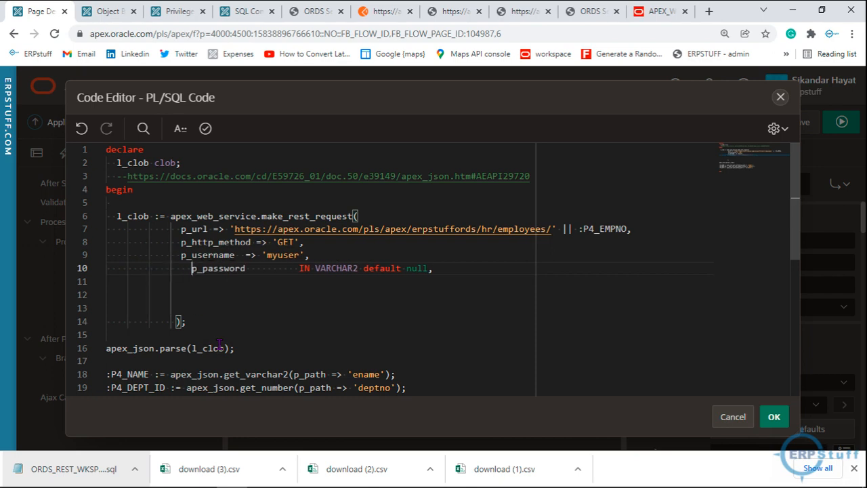
key("shift+Tab")
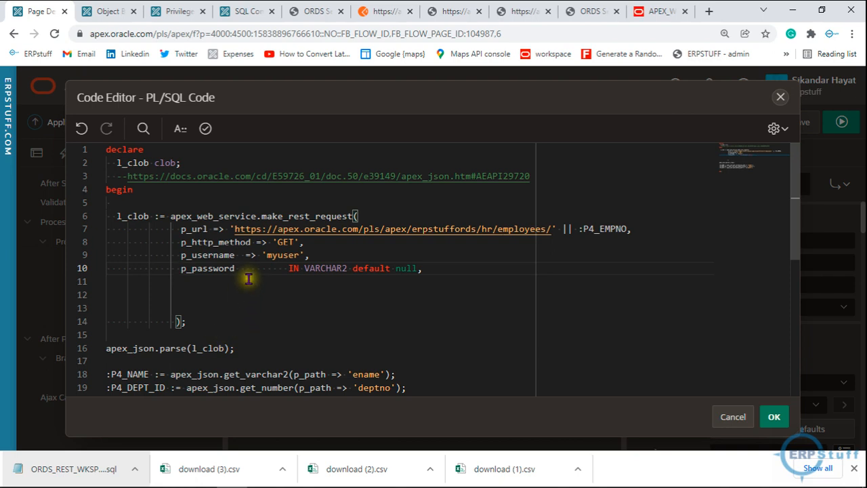
mouse_move(245, 256)
left_mouse_down()
mouse_move(359, 269)
mouse_move(412, 266)
mouse_move(242, 268)
left_mouse_up()
left_click(427, 268)
type("=> 'mypassword")
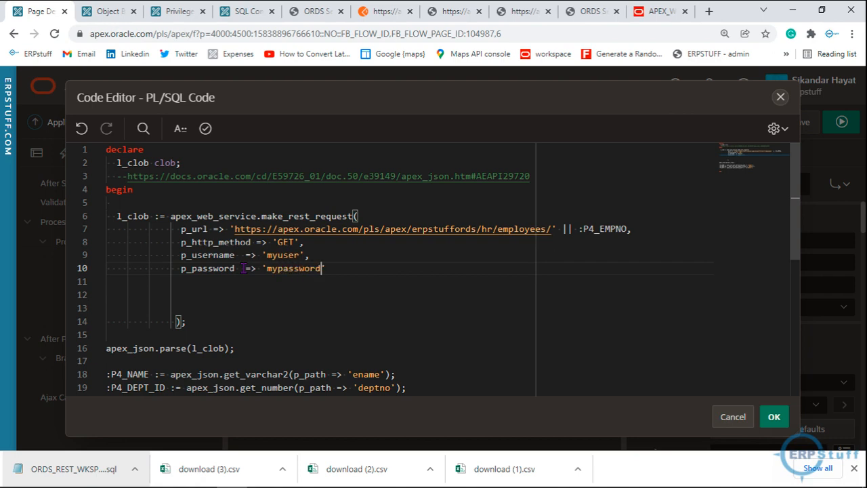
key("Delete")
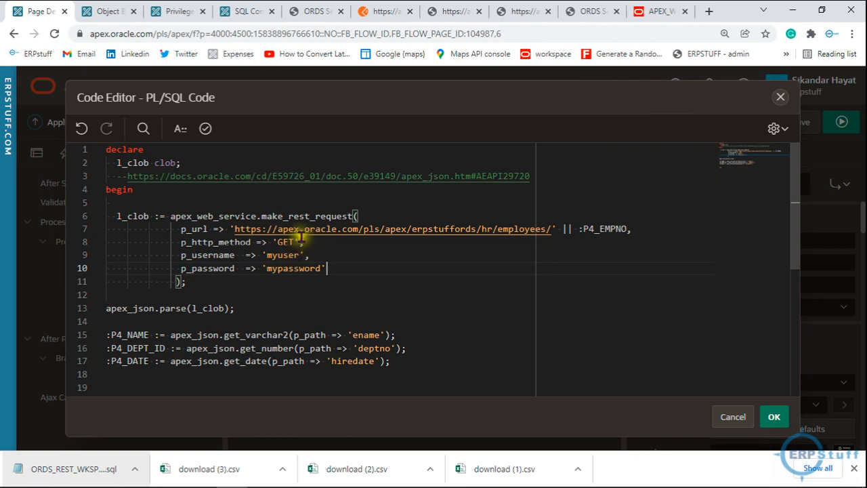
Highlight the p_url value, the p_http_method line and the p_username value in the REST request call, undoing the accidental text move.
left_click_drag(288, 229, 504, 231)
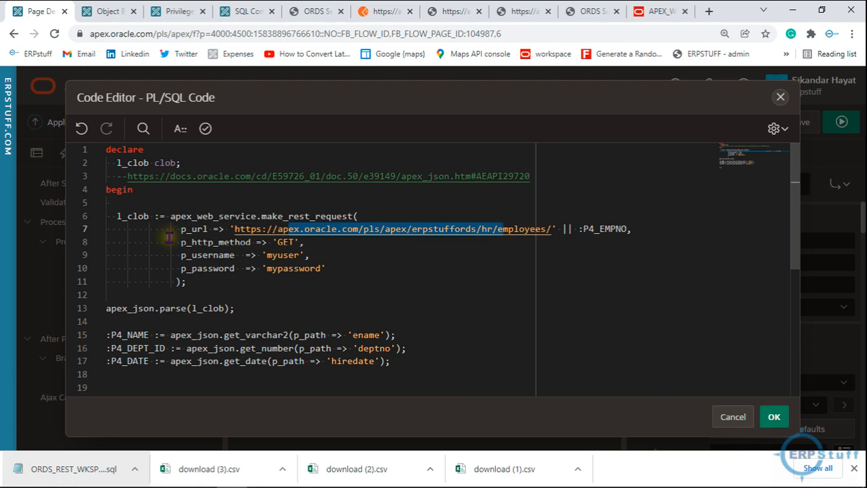
left_click_drag(187, 242, 312, 243)
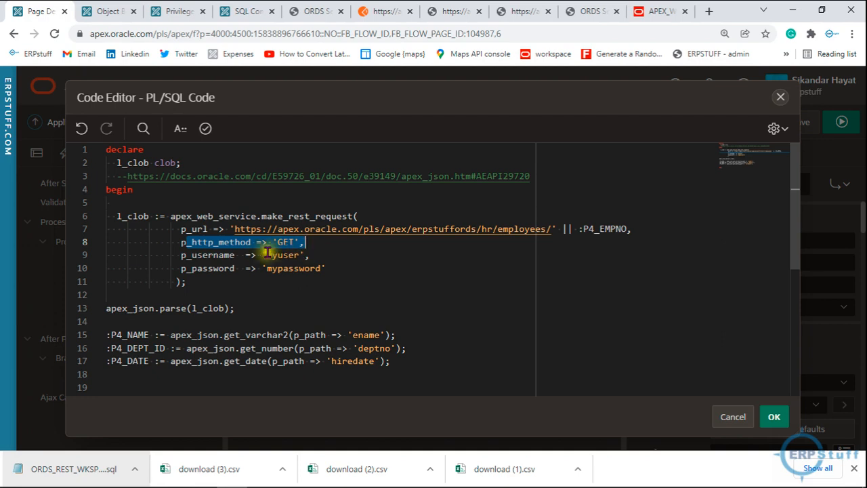
left_click_drag(258, 255, 316, 268)
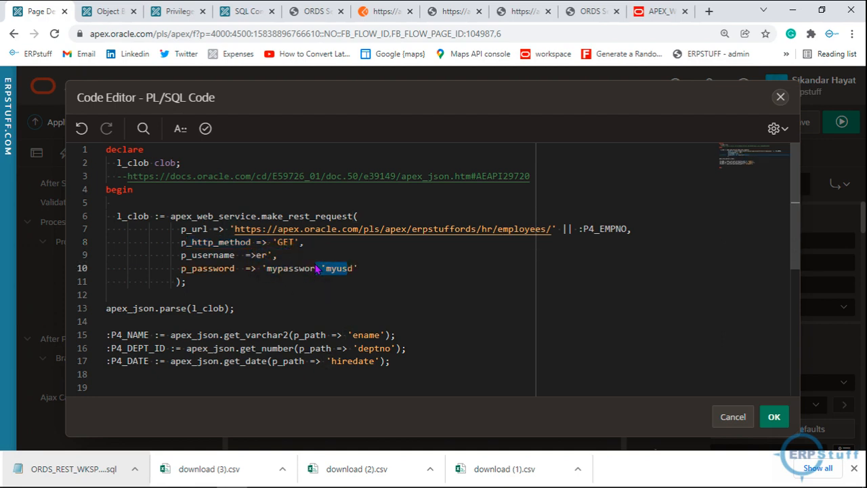
key("ctrl+z")
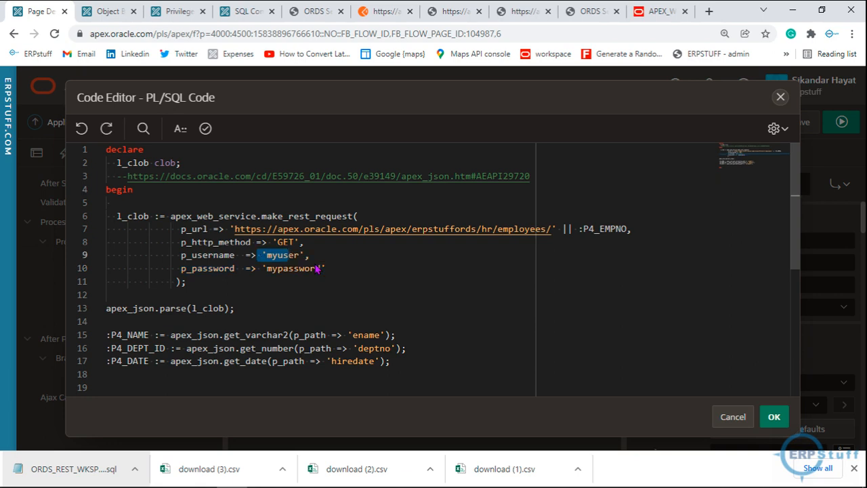
left_click(348, 260)
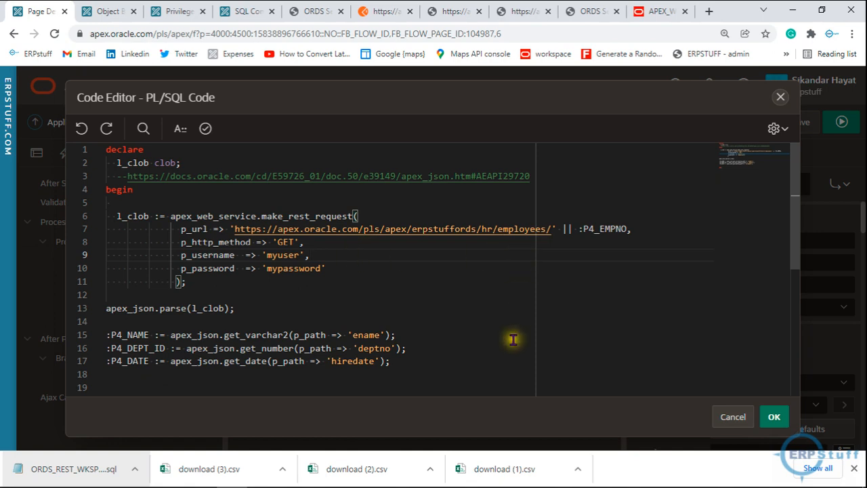
Switch to the RESTful Services in Oracle APEX presentation in PowerPoint and browse its slide thumbnails.
left_click(638, 477)
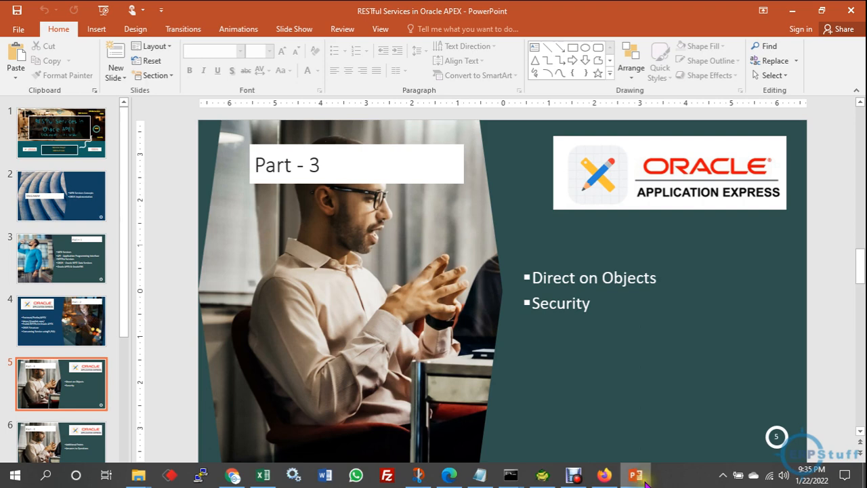
left_click(636, 475)
left_click(126, 305)
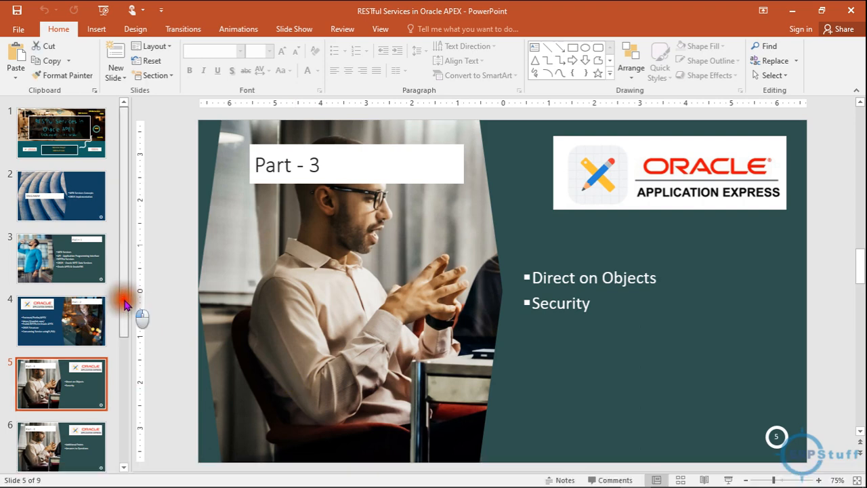